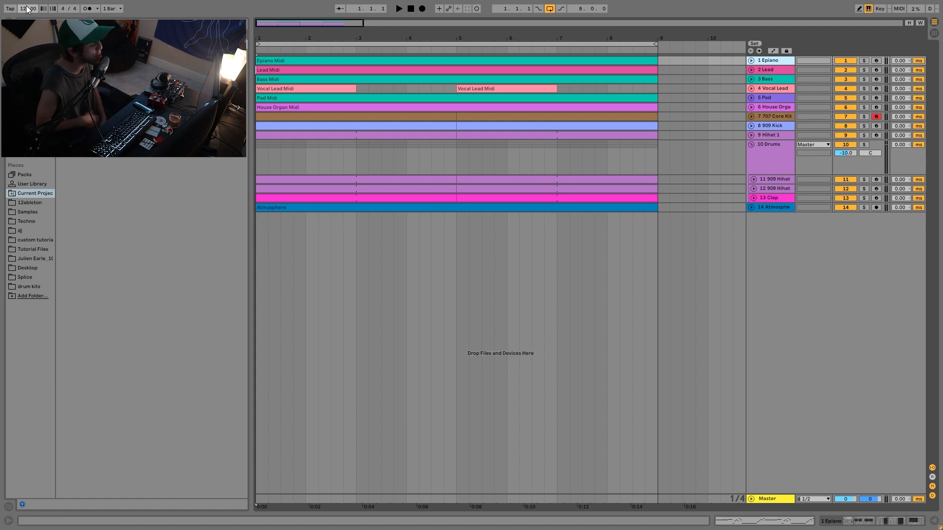
# - Solo the Epiano track, unfold it, and play its MIDI clip with the notes open and enlarged in the piano roll
pyautogui.click(864, 62)
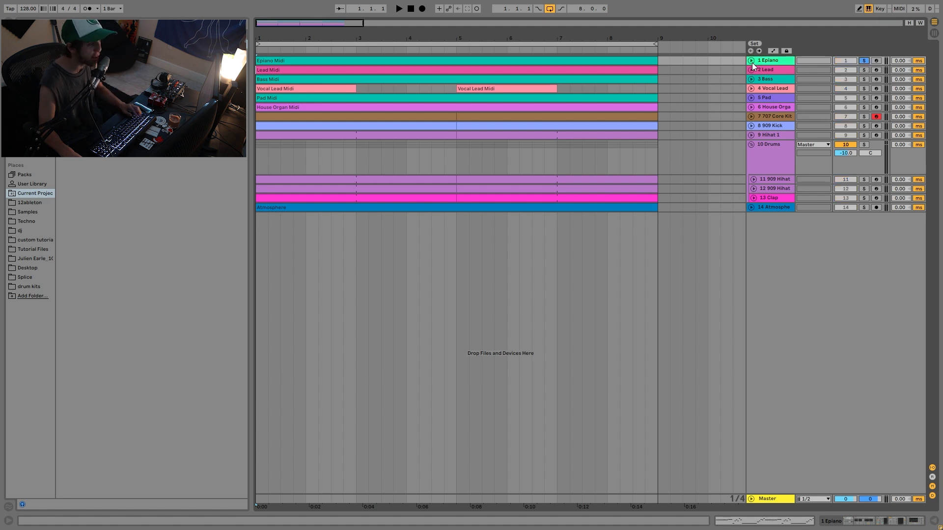
pyautogui.click(751, 60)
pyautogui.press('space')
pyautogui.doubleClick(433, 62)
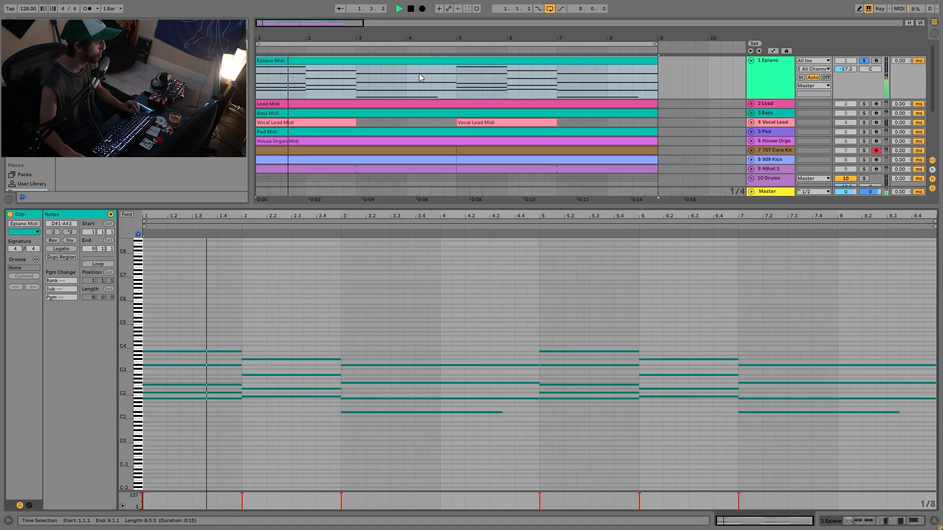
pyautogui.moveTo(127, 333); pyautogui.dragTo(142, 319)
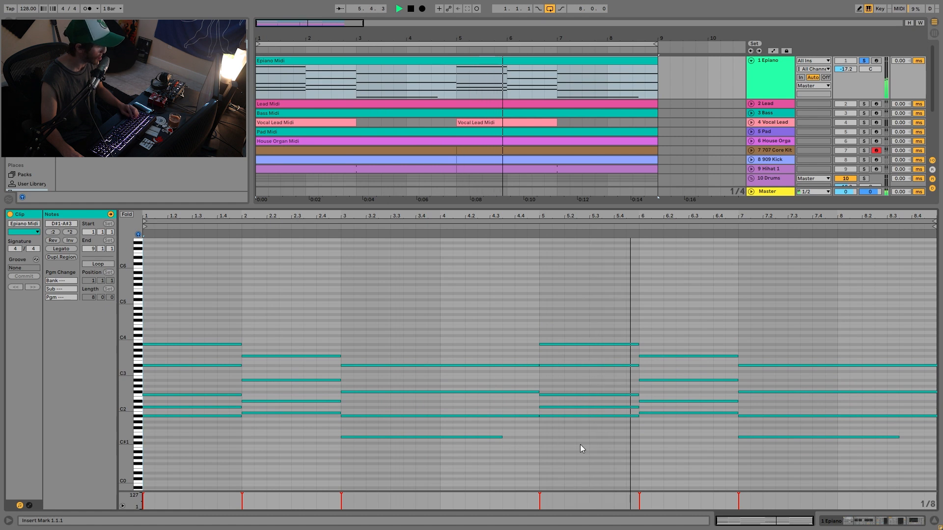
pyautogui.press('space')
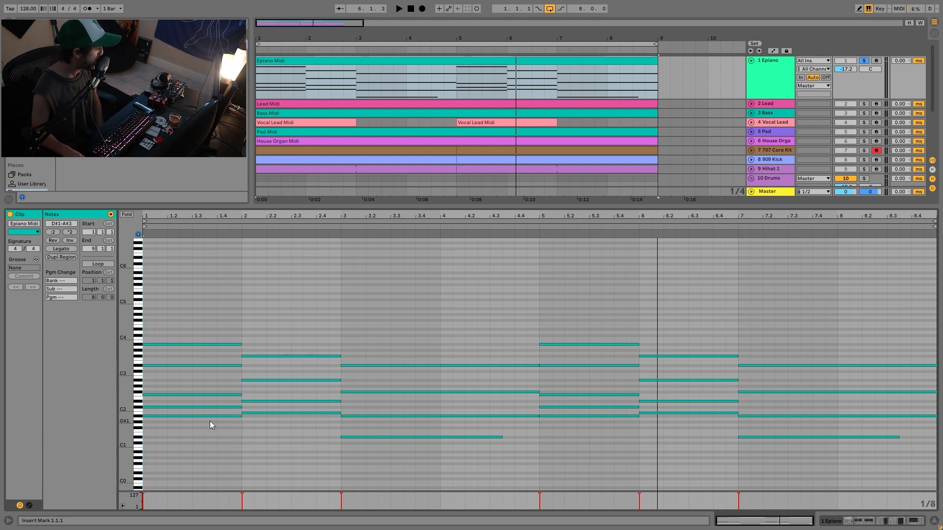
# - Examine the lower notes of the first three chords in the Epiano clip, comparing which pairs form each chord's base
pyautogui.moveTo(216, 422); pyautogui.dragTo(271, 408)
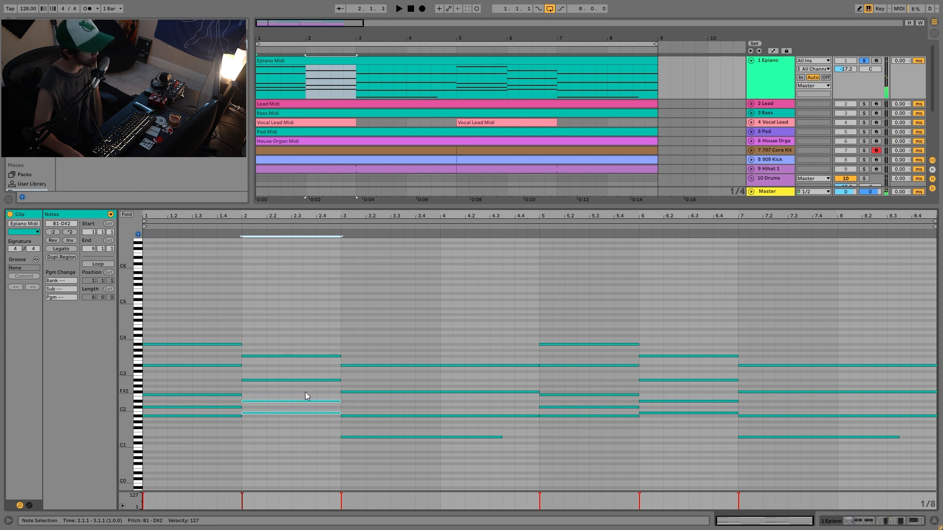
pyautogui.moveTo(355, 444); pyautogui.dragTo(358, 410)
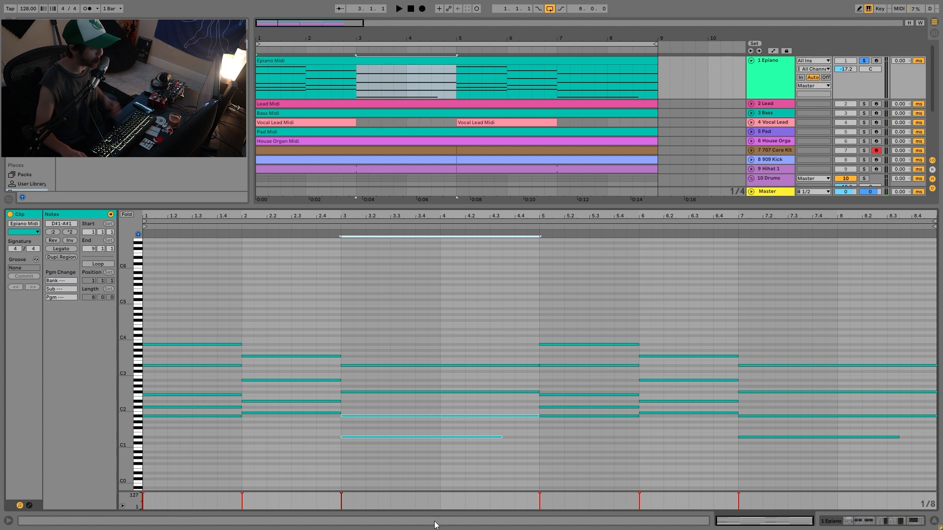
pyautogui.moveTo(349, 429); pyautogui.dragTo(370, 444)
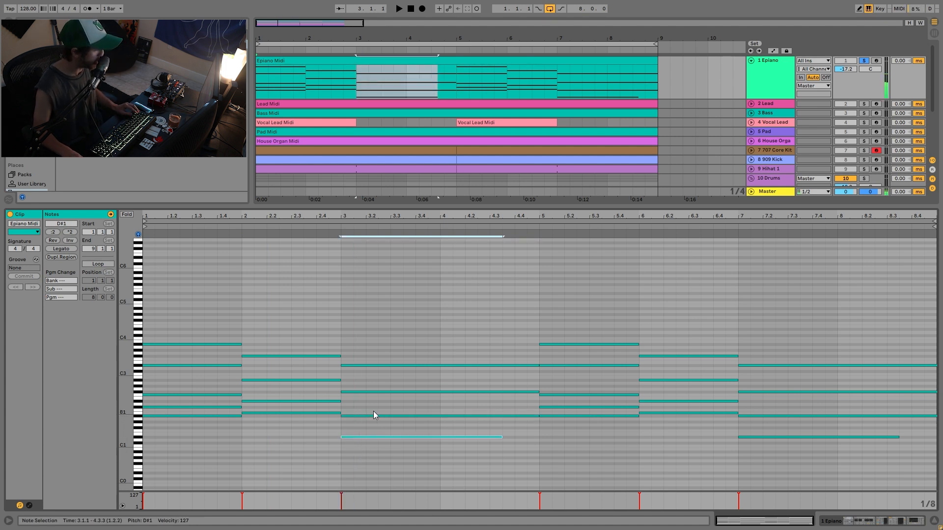
pyautogui.keyDown('shift'); pyautogui.click(370, 391); pyautogui.keyUp('shift')
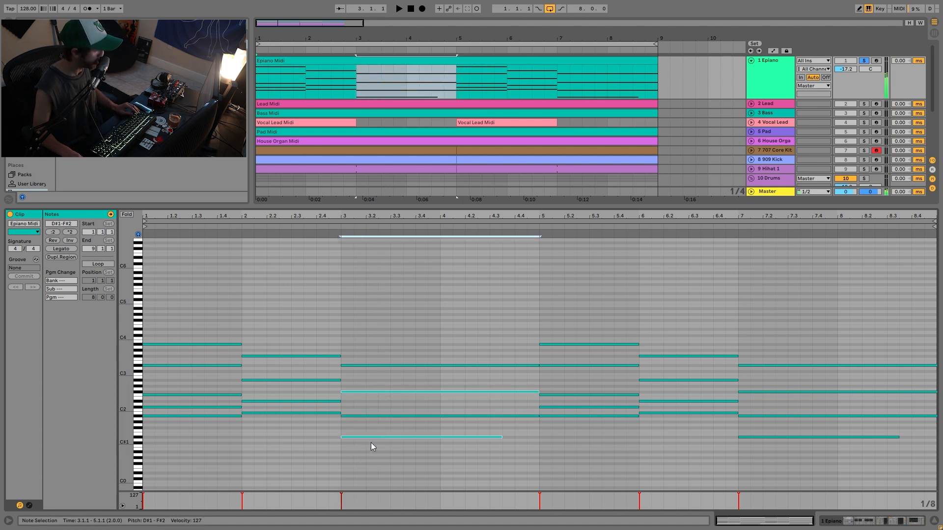
pyautogui.moveTo(216, 426); pyautogui.dragTo(220, 399)
pyautogui.click(264, 430)
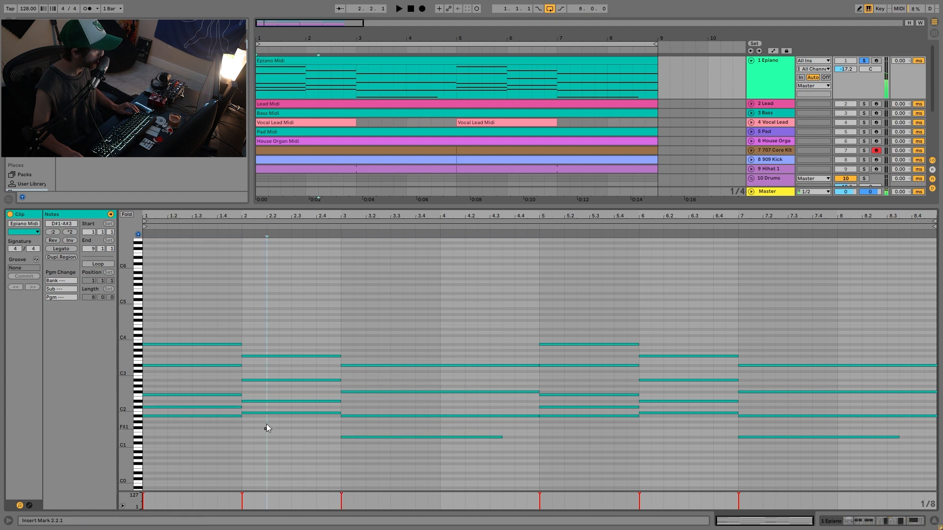
pyautogui.moveTo(265, 430); pyautogui.dragTo(269, 387)
pyautogui.moveTo(349, 427); pyautogui.dragTo(366, 444)
pyautogui.moveTo(366, 403); pyautogui.dragTo(366, 386)
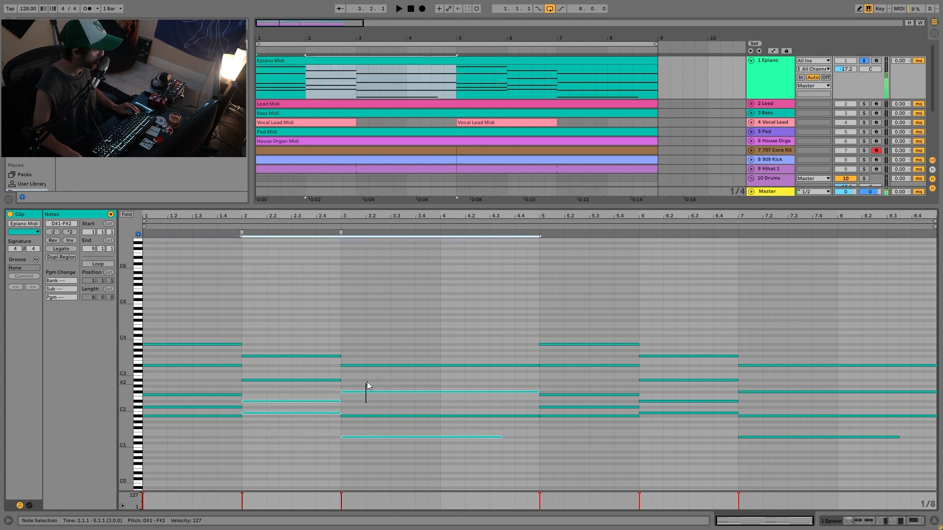
pyautogui.click(403, 409)
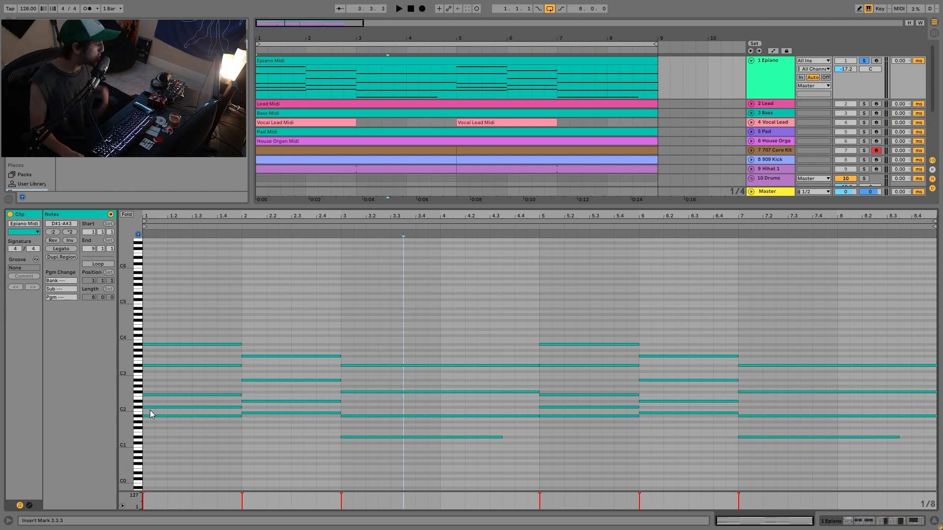
# - Examine the first three Epiano chords more closely: the first chord's upper notes and the stacked notes of the second and third
pyautogui.moveTo(125, 396)
pyautogui.mouseDown()
pyautogui.moveTo(138, 390)
pyautogui.moveTo(124, 396)
pyautogui.mouseUp()
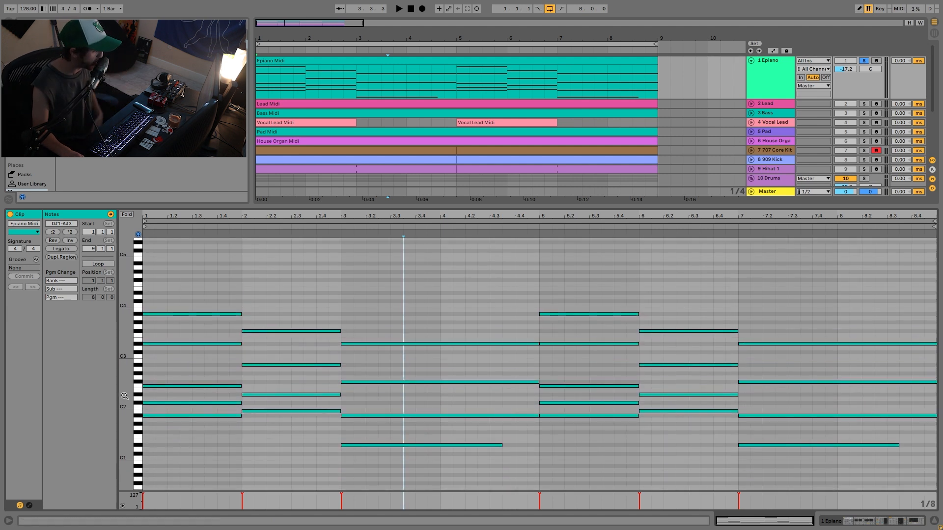
pyautogui.click(151, 345)
pyautogui.click(150, 315)
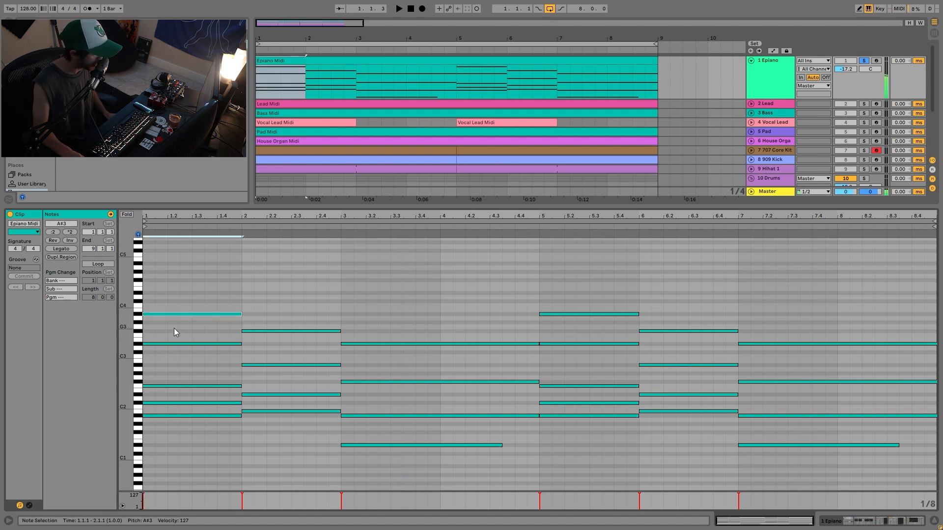
pyautogui.click(251, 411)
pyautogui.keyDown('shift'); pyautogui.click(261, 394); pyautogui.keyUp('shift')
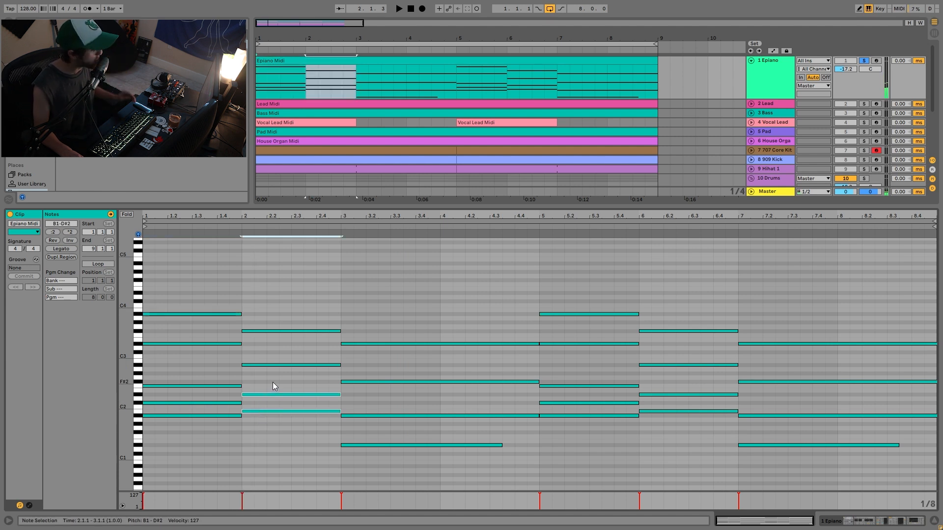
pyautogui.click(273, 365)
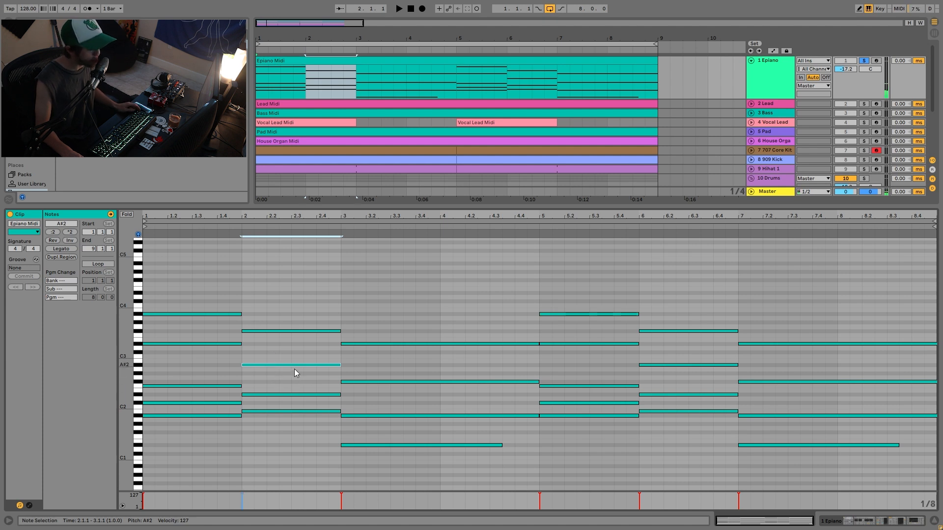
pyautogui.keyDown('shift'); pyautogui.click(293, 395); pyautogui.keyUp('shift')
pyautogui.keyDown('shift'); pyautogui.click(291, 411); pyautogui.keyUp('shift')
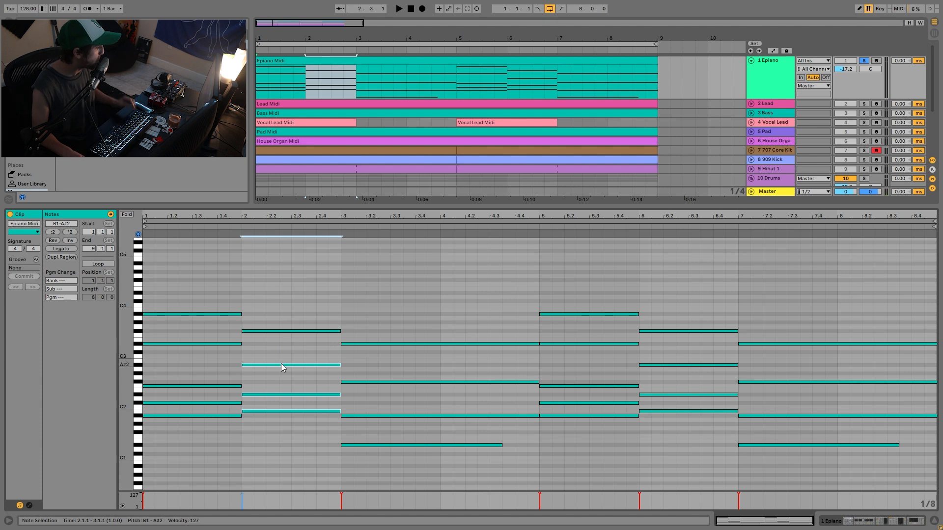
pyautogui.moveTo(414, 473); pyautogui.dragTo(414, 315)
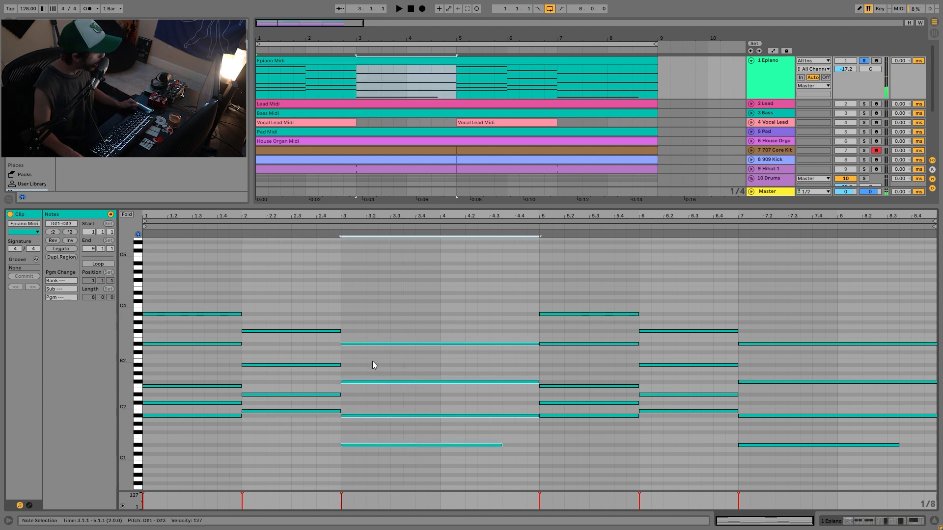
# - Try the third chord's F#2 note an octave lower and return it to F#2
pyautogui.click(383, 382)
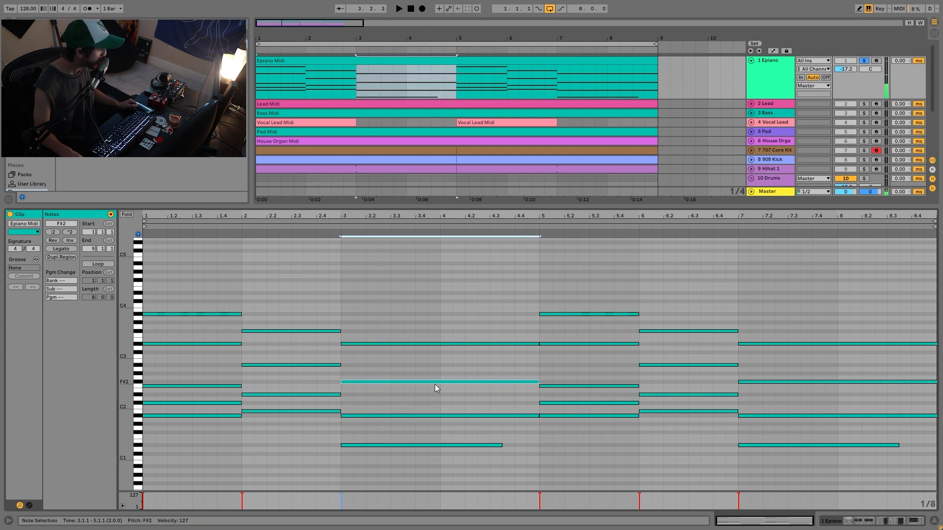
pyautogui.hotkey('shift', 'Down')
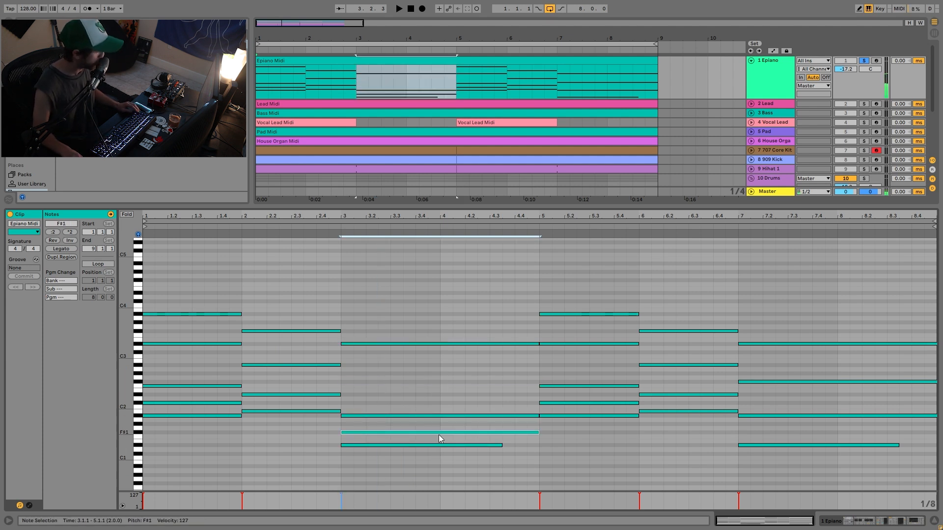
pyautogui.hotkey('shift', 'Up')
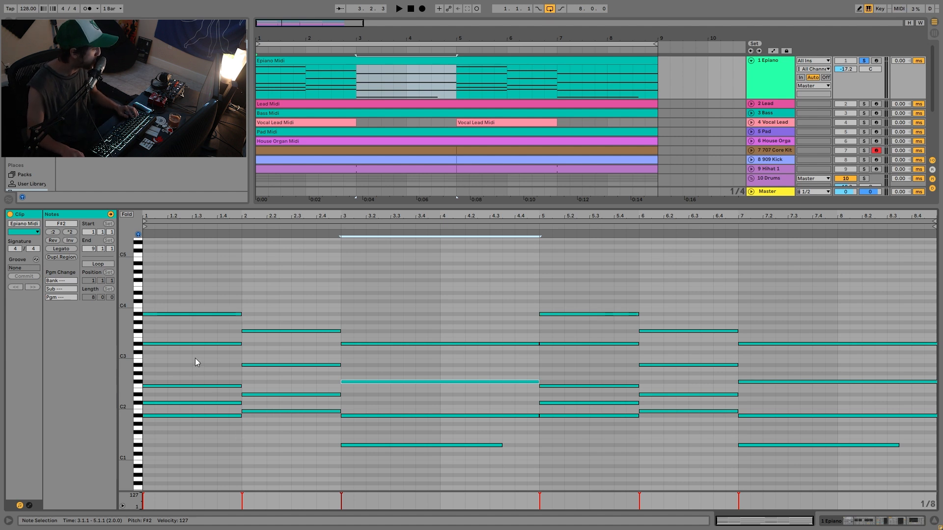
# - Compare the lower note groups and the upper notes across the first three Epiano chords
pyautogui.moveTo(195, 367); pyautogui.dragTo(196, 419)
pyautogui.moveTo(284, 388); pyautogui.dragTo(290, 432)
pyautogui.moveTo(385, 376); pyautogui.dragTo(387, 501)
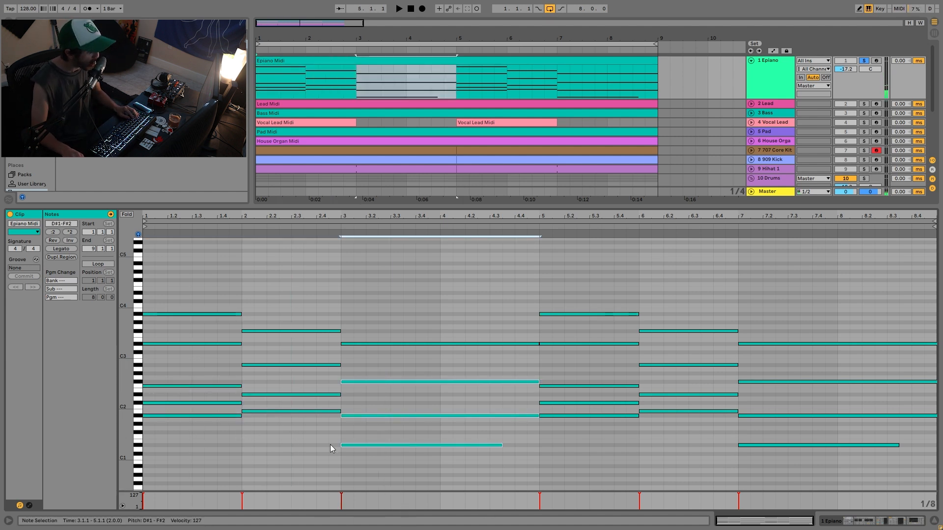
pyautogui.moveTo(215, 288); pyautogui.dragTo(220, 321)
pyautogui.moveTo(306, 316); pyautogui.dragTo(320, 338)
pyautogui.moveTo(383, 319); pyautogui.dragTo(388, 360)
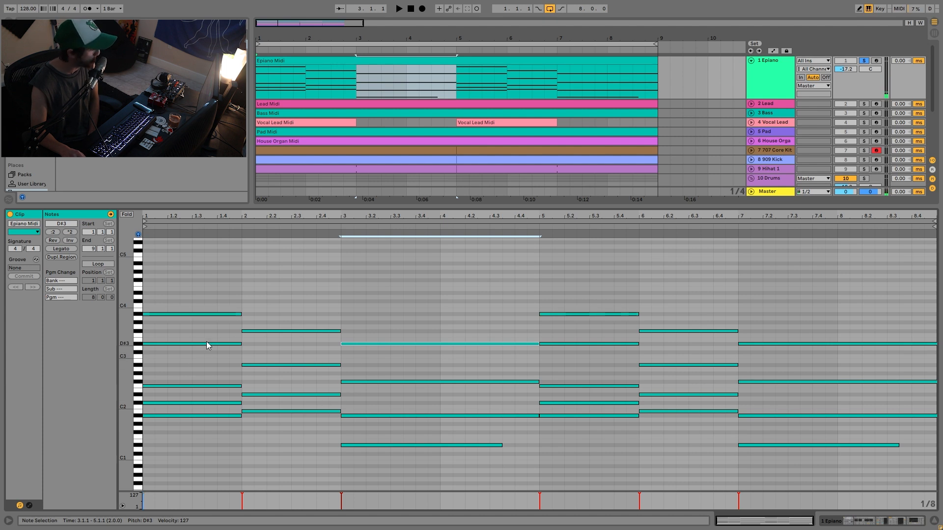
# - Compare how the inner notes move between the first three Epiano chords, including the third chord's F#2
pyautogui.moveTo(215, 332); pyautogui.dragTo(222, 349)
pyautogui.moveTo(282, 355); pyautogui.dragTo(291, 374)
pyautogui.moveTo(370, 375); pyautogui.dragTo(377, 388)
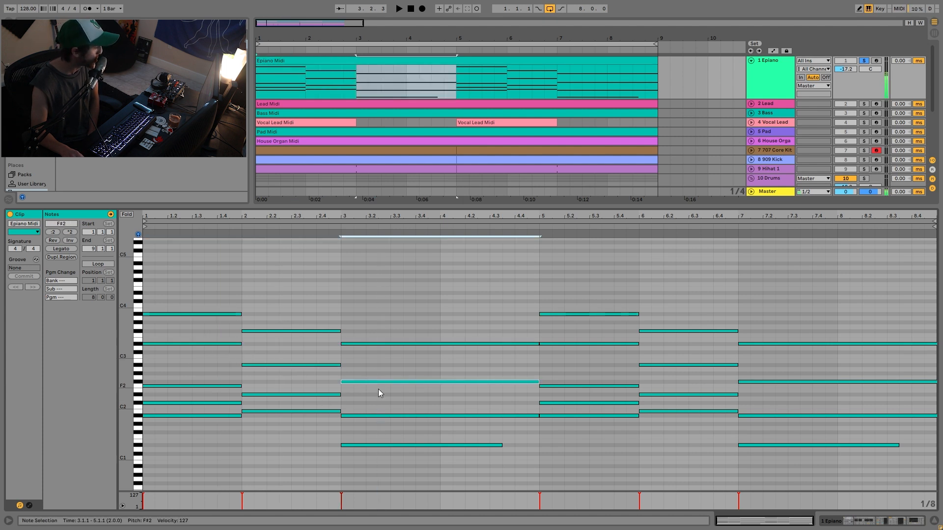
pyautogui.moveTo(223, 372); pyautogui.dragTo(274, 400)
pyautogui.moveTo(373, 397); pyautogui.dragTo(386, 377)
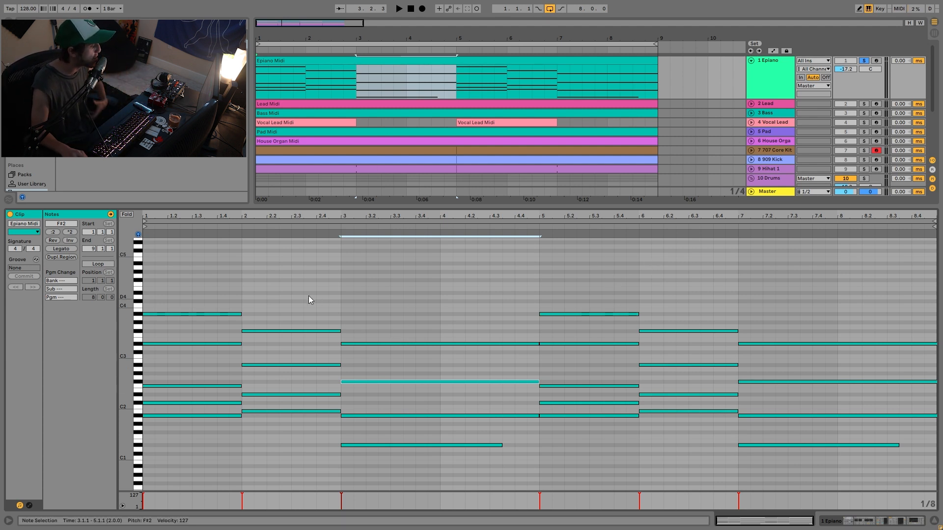
pyautogui.click(341, 297)
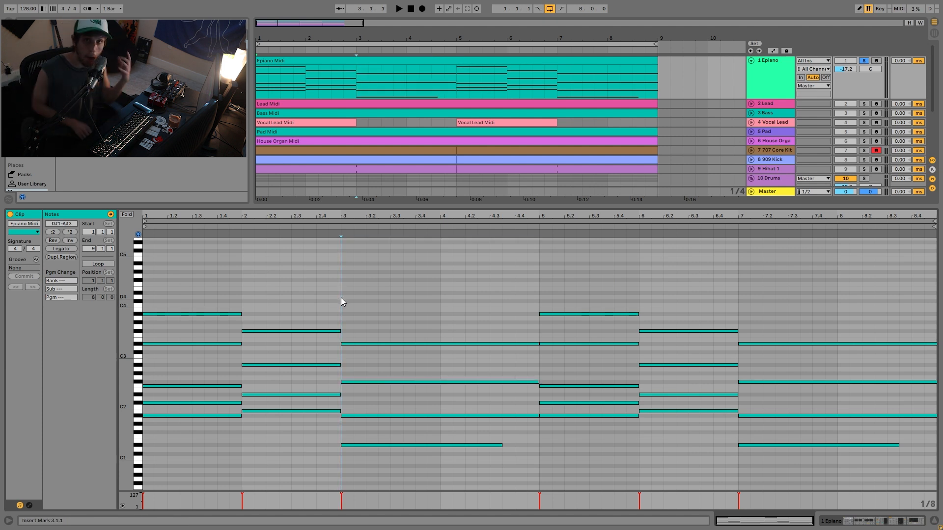
# - Show the Epiano track's device chain and select its entire clip in the arrangement
pyautogui.click(776, 76)
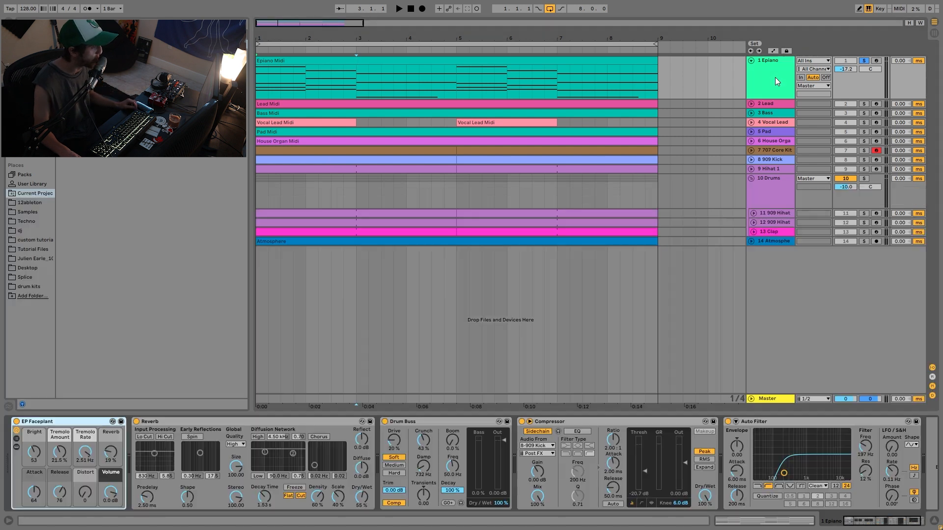
pyautogui.click(558, 59)
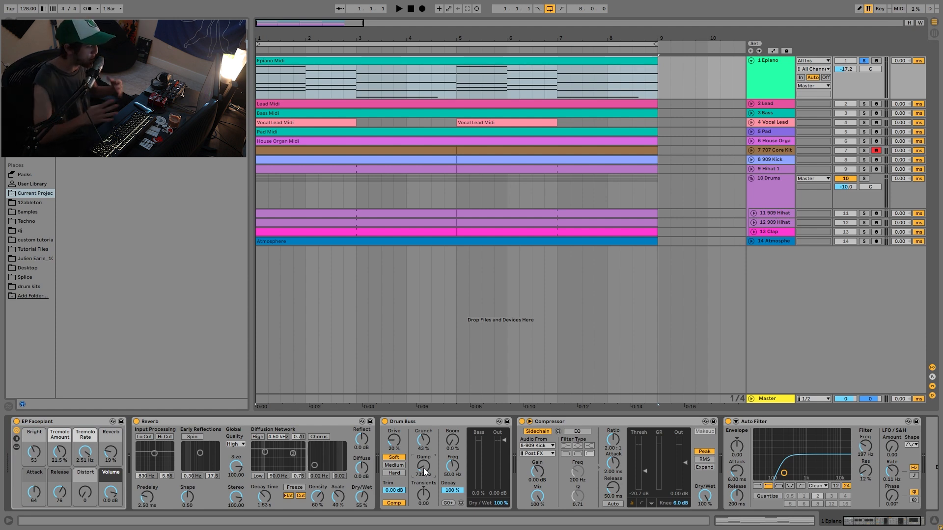
# - Try a different filter type and cutoff in the Epiano track's Auto Filter and undo both changes
pyautogui.click(758, 486)
pyautogui.moveTo(784, 472); pyautogui.dragTo(773, 455)
pyautogui.hotkey('ctrl', 'z')
pyautogui.hotkey('ctrl', 'z')
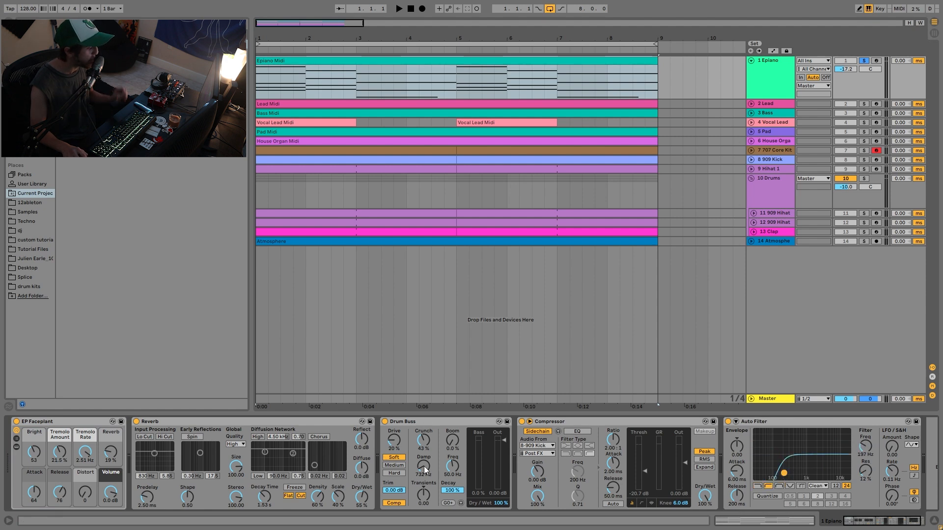
# - Play the Epiano clip while trying a lower Damp frequency in Drum Buss, and return it to 732 Hz
pyautogui.press('space')
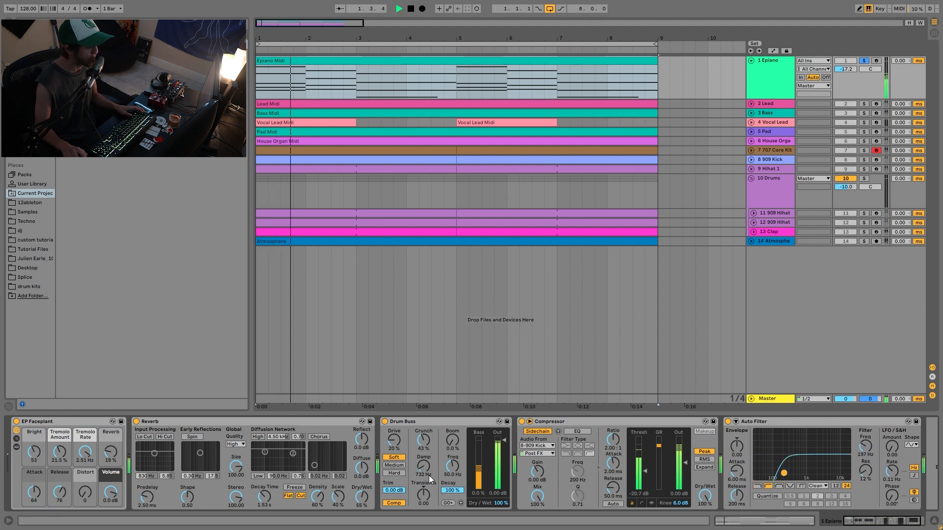
pyautogui.moveTo(424, 467); pyautogui.dragTo(424, 526)
pyautogui.press('space')
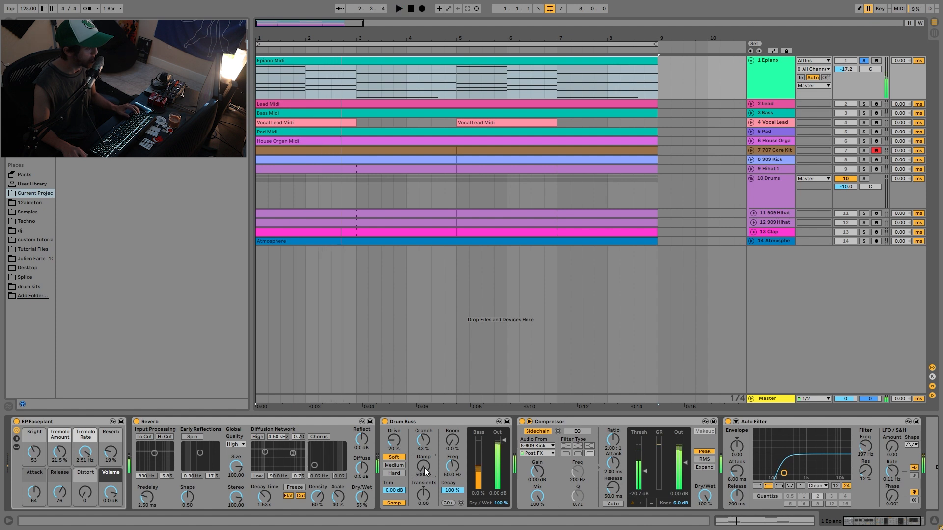
pyautogui.moveTo(425, 467); pyautogui.dragTo(425, 462)
pyautogui.press('space')
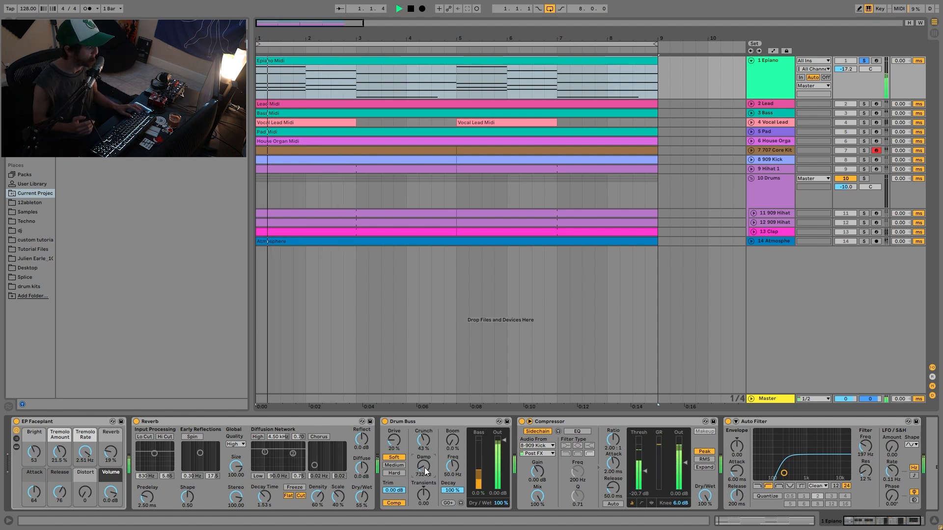
pyautogui.press('space')
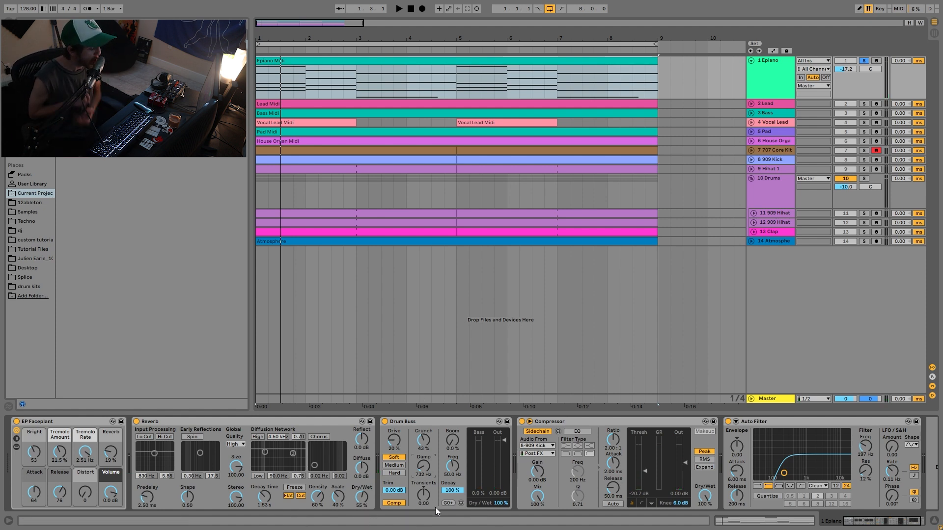
# - Listen to the start of the Epiano clip once more and select the Auto Filter device
pyautogui.press('space')
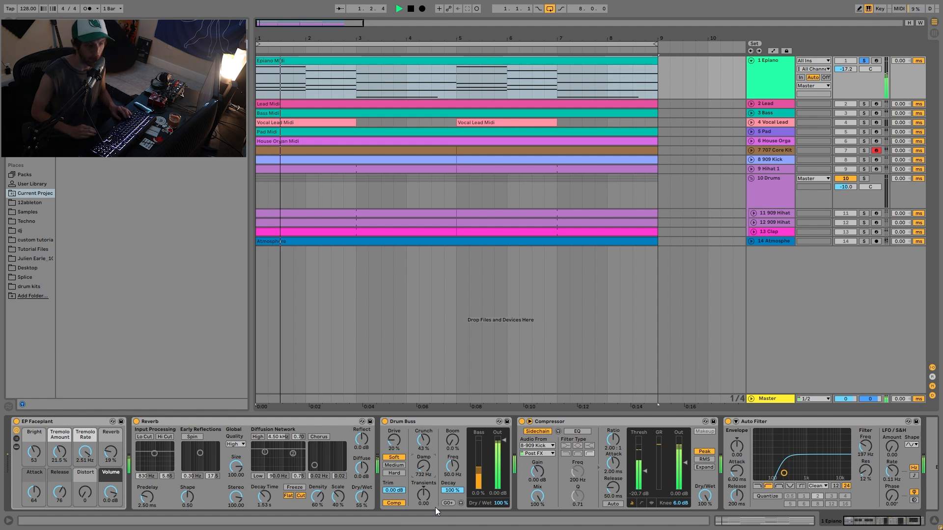
pyautogui.press('space')
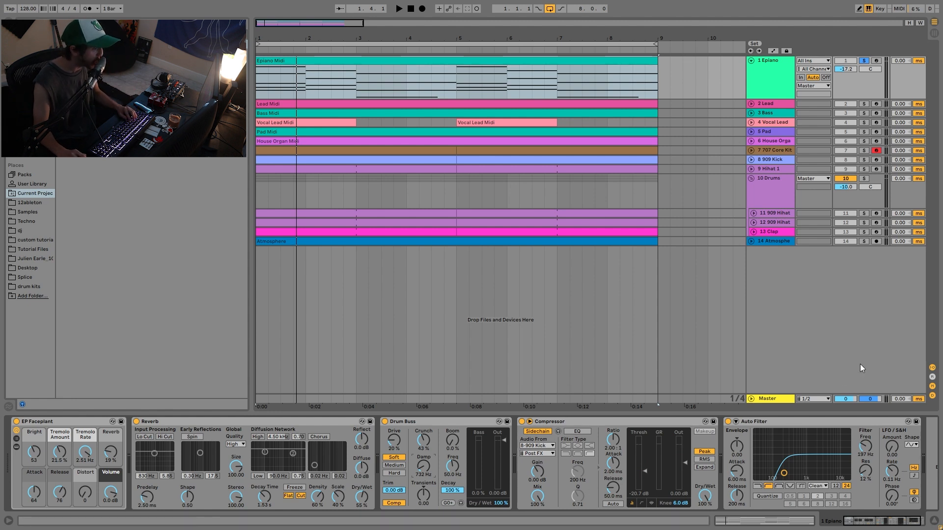
pyautogui.click(819, 426)
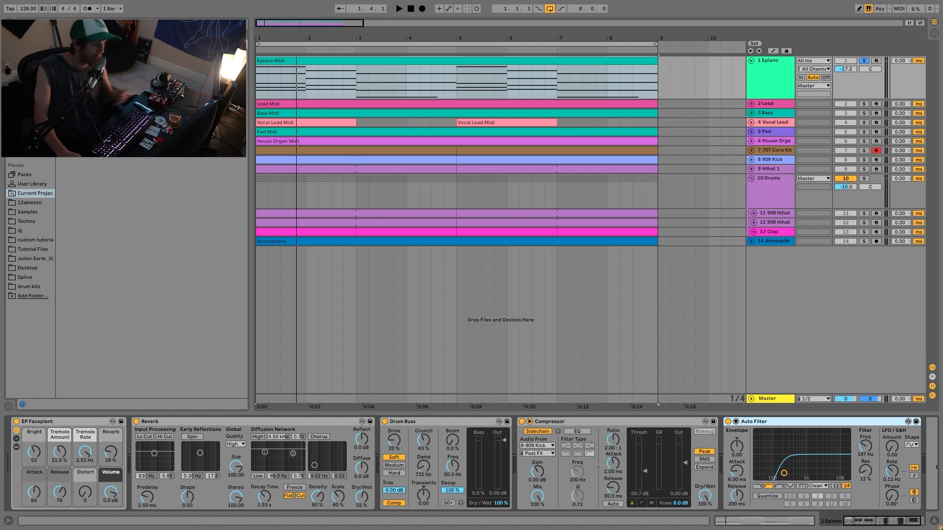
# - Solo the Lead track alongside the Epiano, unfold it, and play the loop while viewing the Lead Midi clip's notes
pyautogui.click(863, 104)
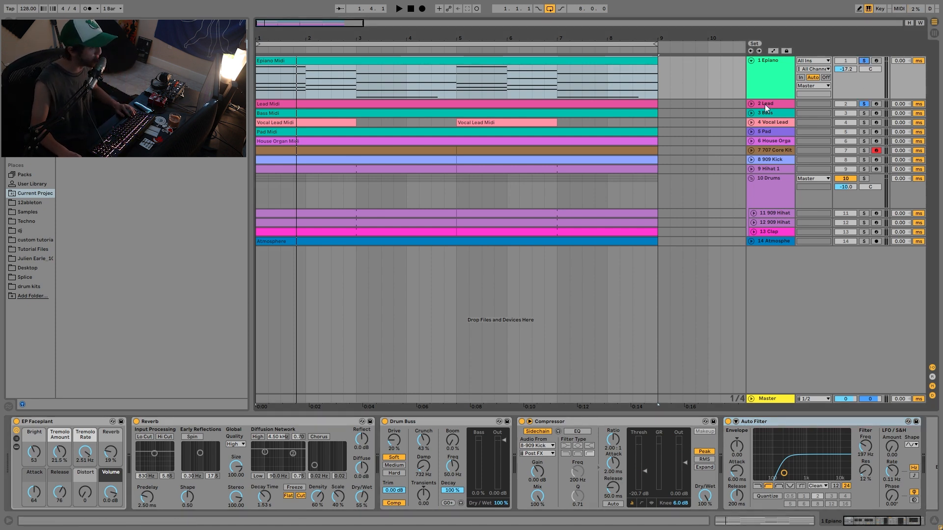
pyautogui.click(752, 104)
pyautogui.press('space')
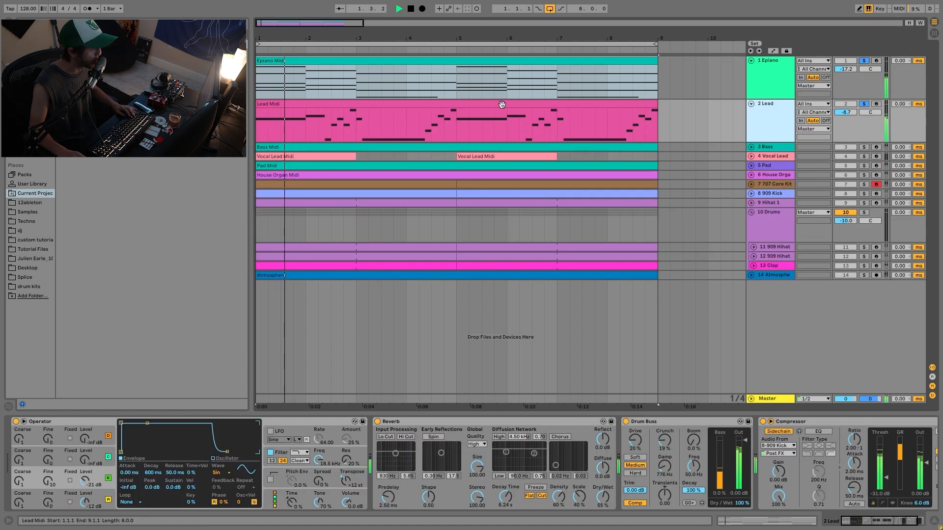
pyautogui.doubleClick(500, 104)
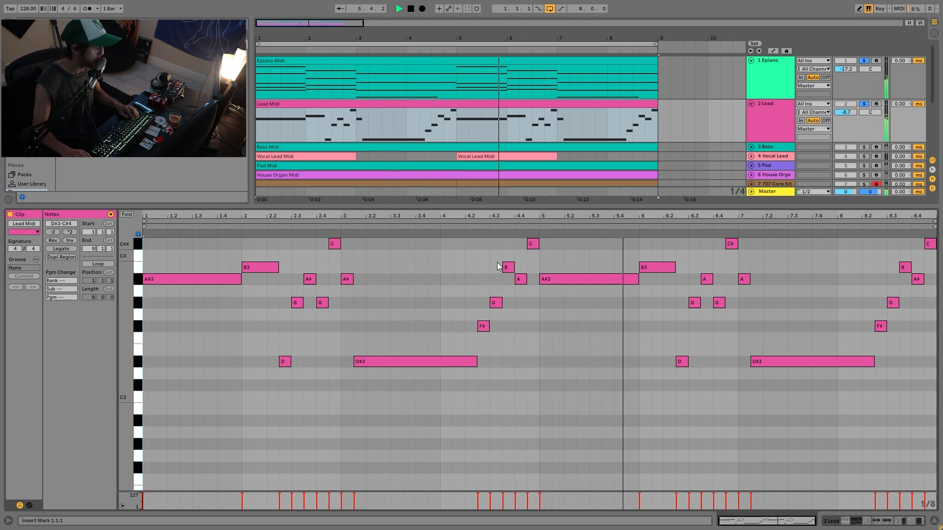
pyautogui.press('space')
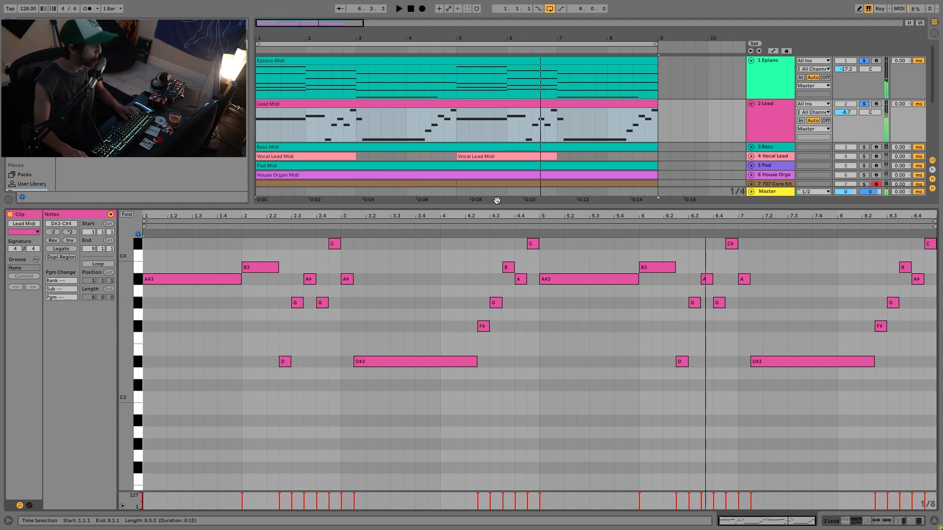
# - Solo only the Lead track and audition its long notes A#3, B3 and D#3 in the first half
pyautogui.click(864, 104)
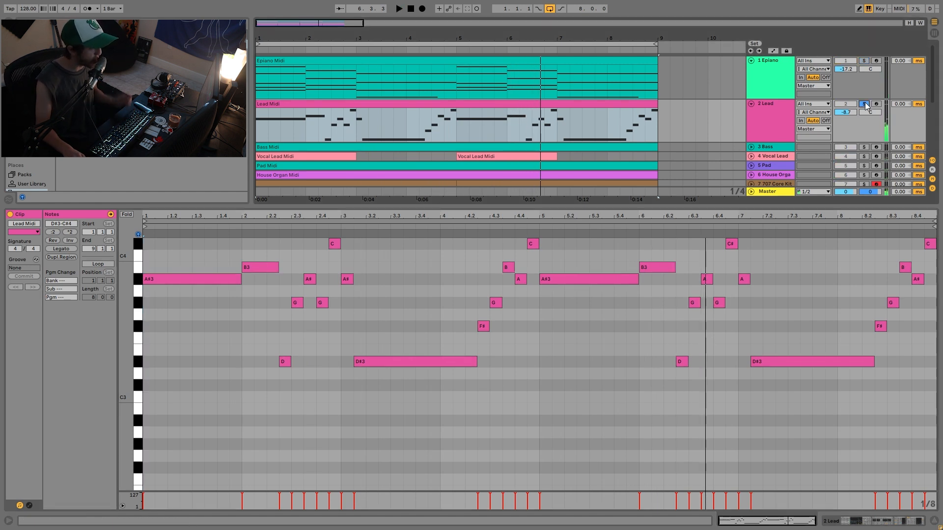
pyautogui.click(193, 281)
pyautogui.click(260, 270)
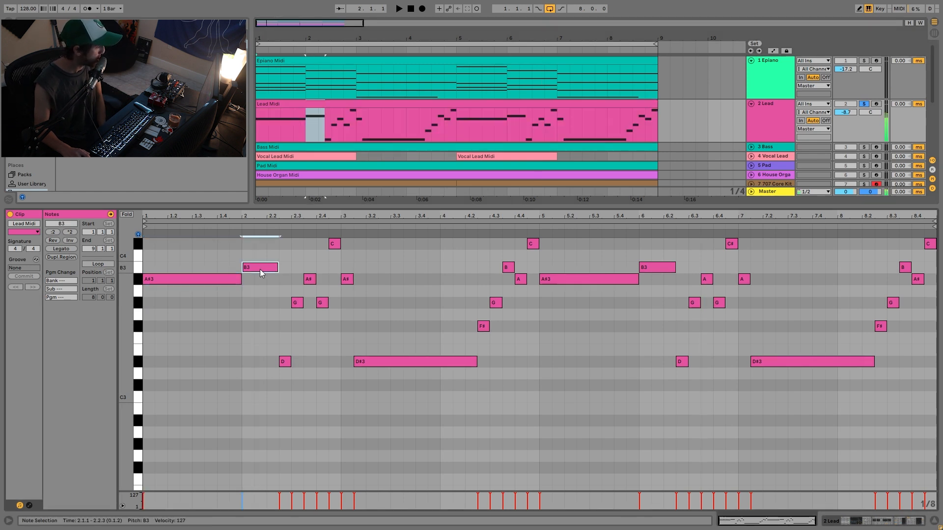
pyautogui.click(407, 362)
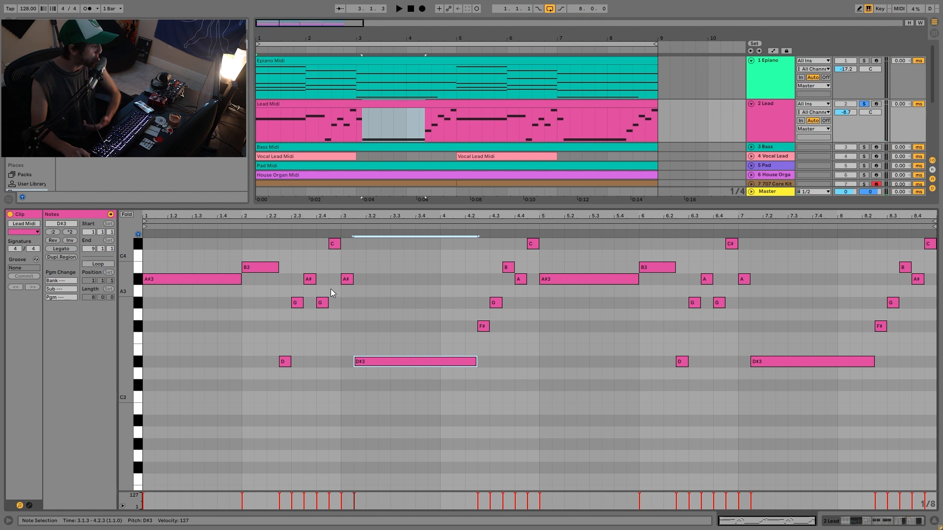
# - Audition the Lead's short bar 2 run from D#3 up to C#4, the long D#3, and the F#3 after it
pyautogui.click(284, 364)
pyautogui.click(296, 302)
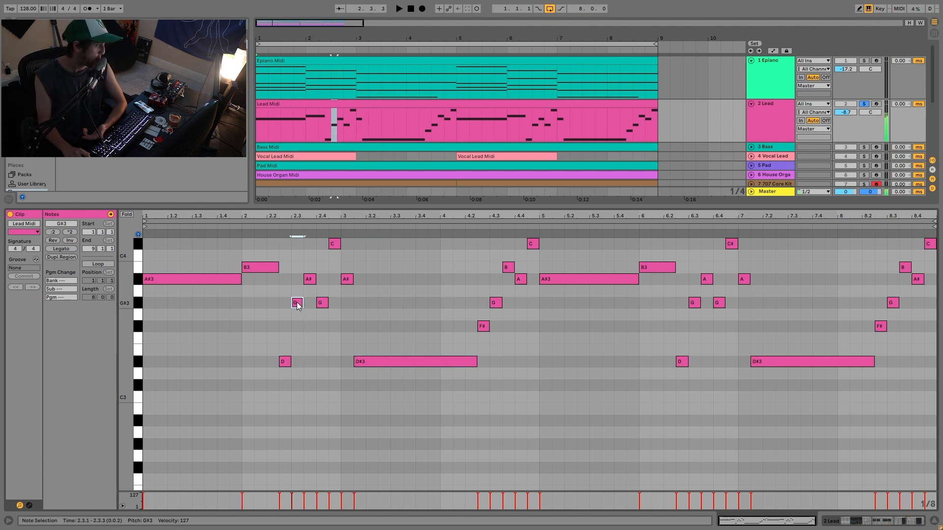
pyautogui.click(309, 279)
pyautogui.click(337, 244)
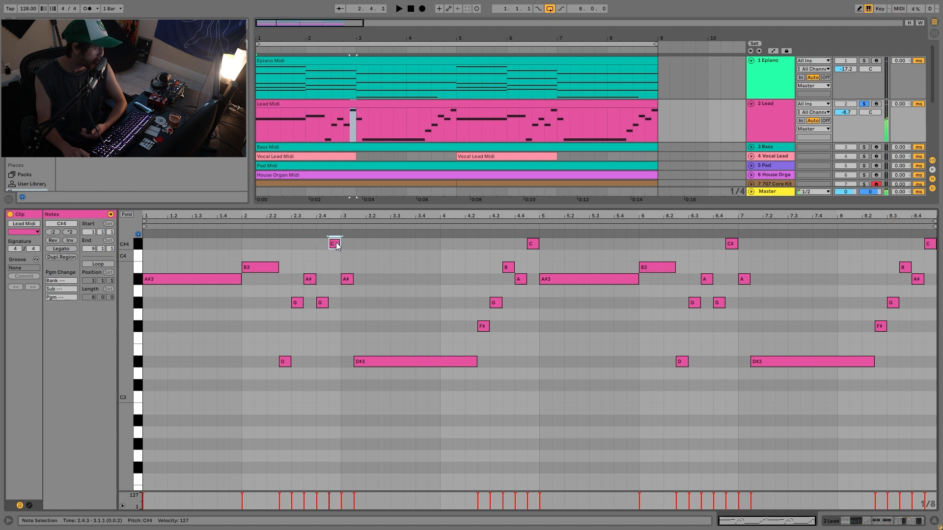
pyautogui.click(348, 278)
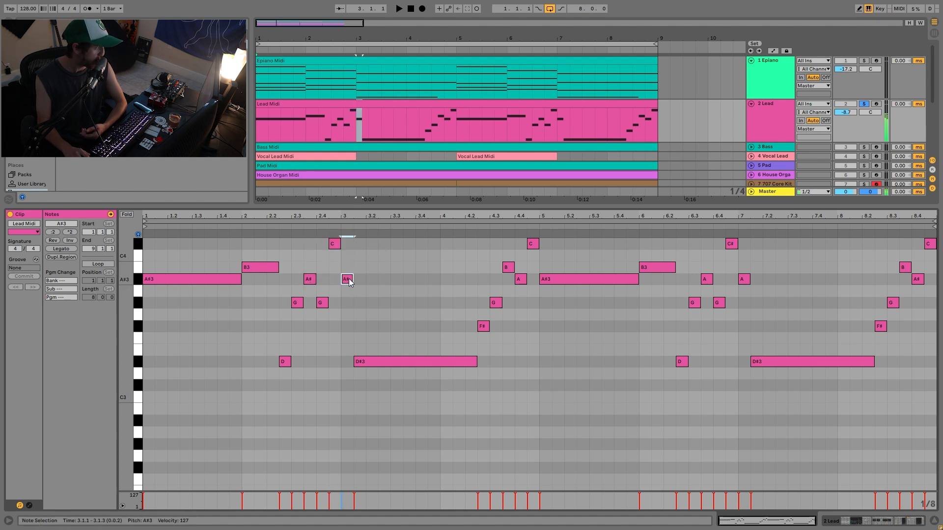
pyautogui.click(403, 364)
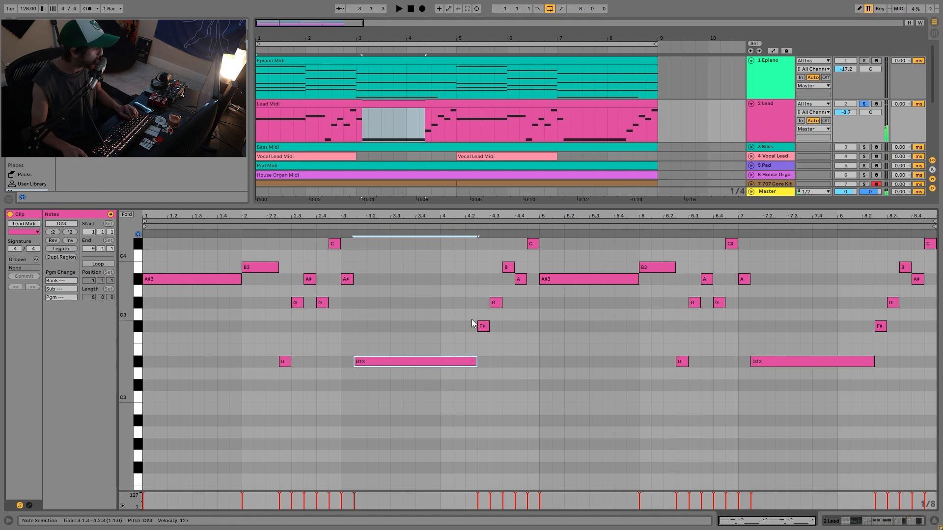
pyautogui.click(483, 326)
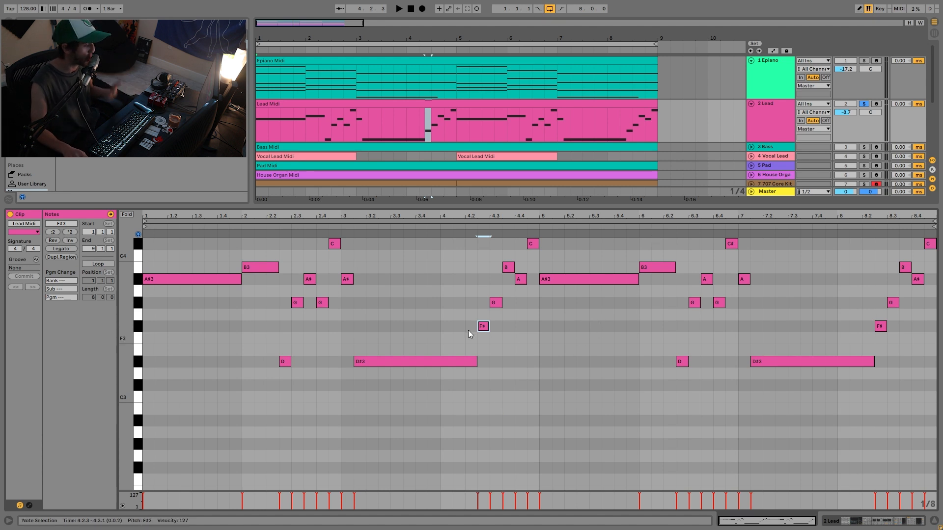
# - Try moving the Lead's G#3 note at 2.4.1 up to D#4, play the phrase, and return the note to G#3
pyautogui.press('space')
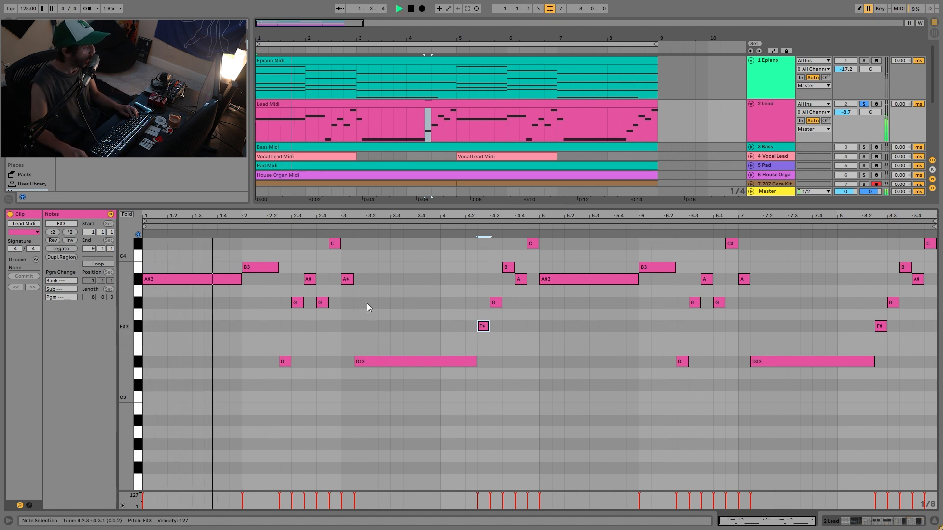
pyautogui.click(323, 302)
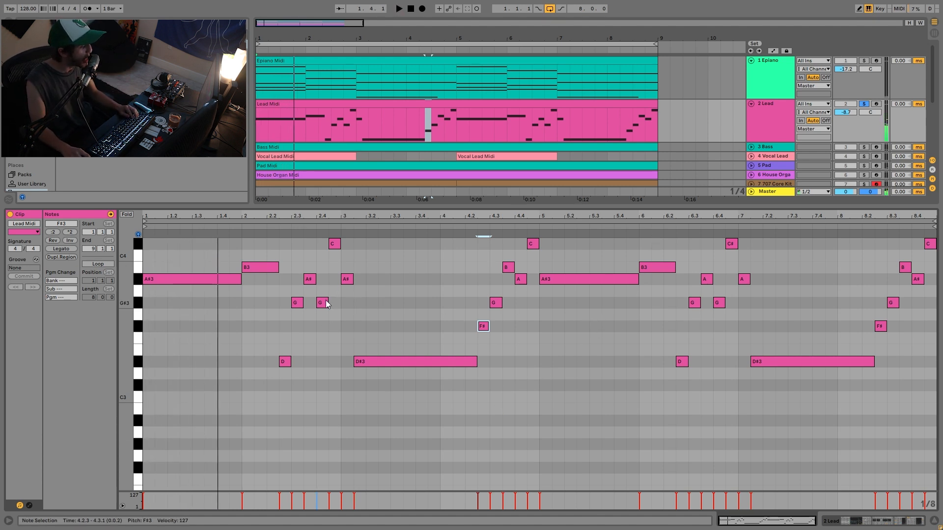
pyautogui.moveTo(322, 302); pyautogui.dragTo(324, 255)
pyautogui.press('space')
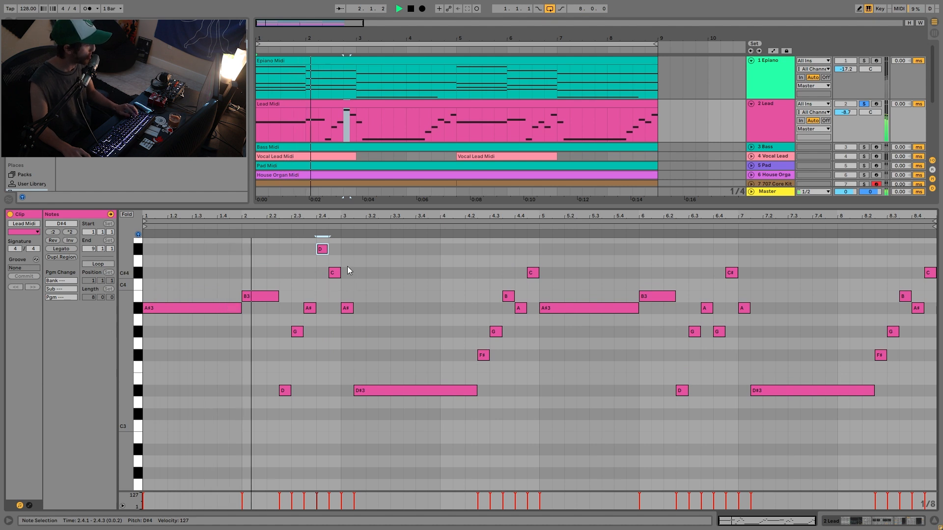
pyautogui.press('space')
pyautogui.moveTo(324, 248); pyautogui.dragTo(324, 331)
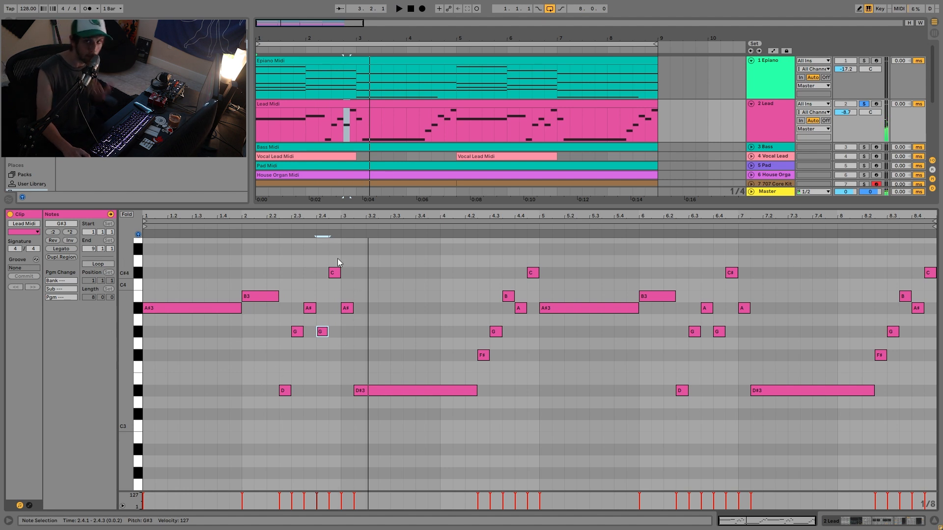
pyautogui.click(293, 245)
pyautogui.press('space')
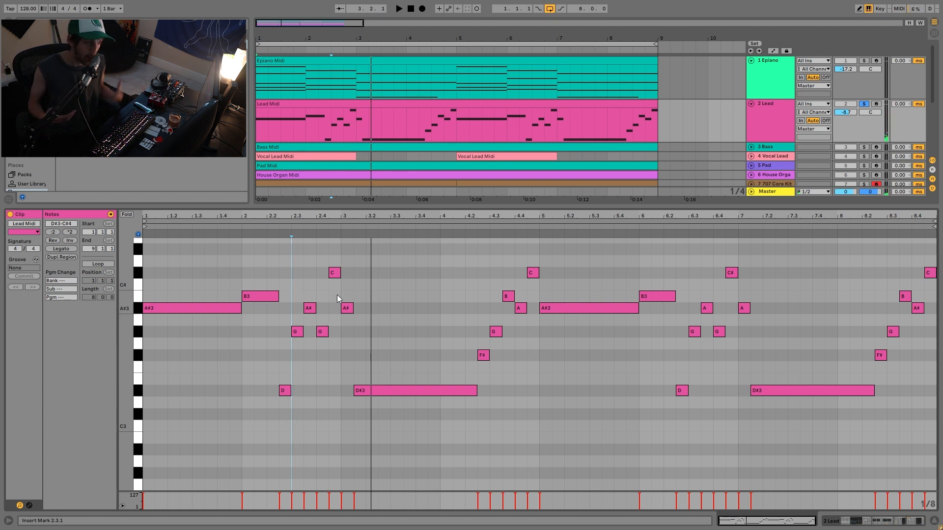
# - Show the Lead track's device chain and compare the envelopes of oscillators A and B in Operator
pyautogui.click(833, 525)
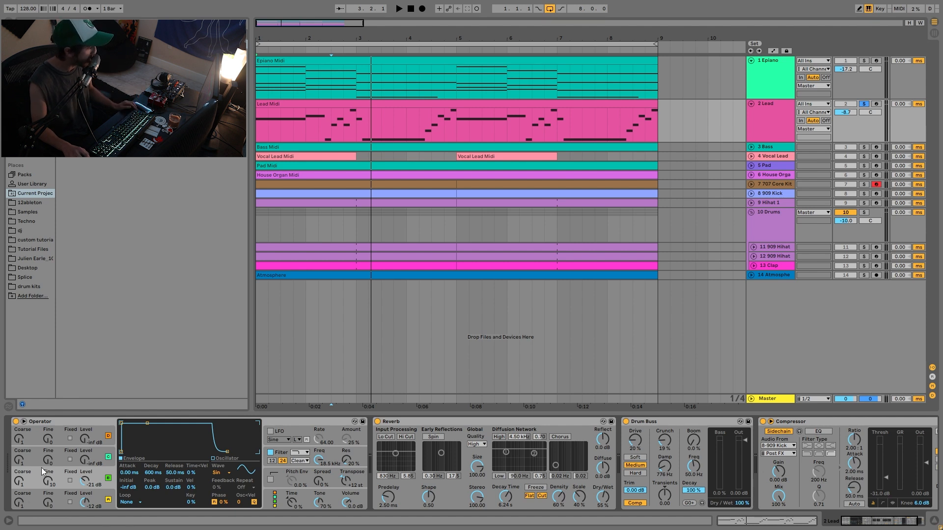
pyautogui.click(106, 501)
pyautogui.click(105, 480)
pyautogui.click(99, 498)
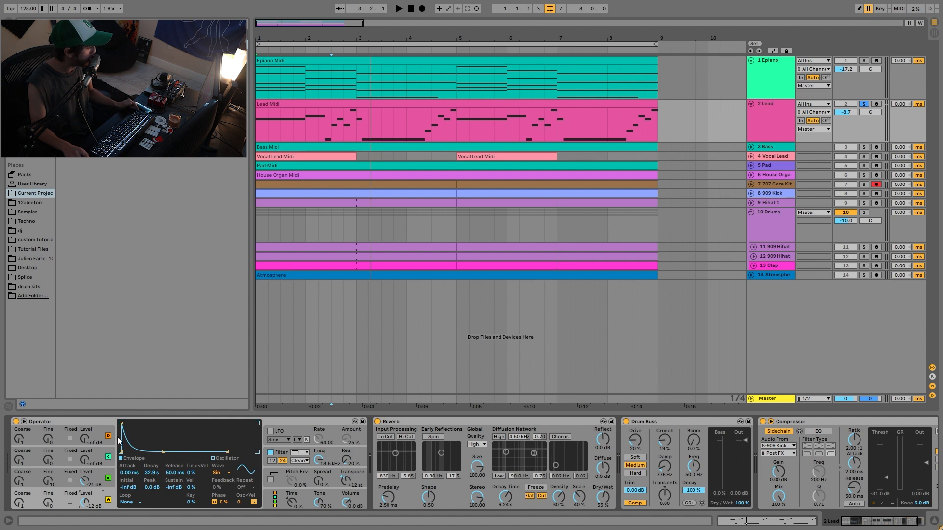
pyautogui.click(87, 485)
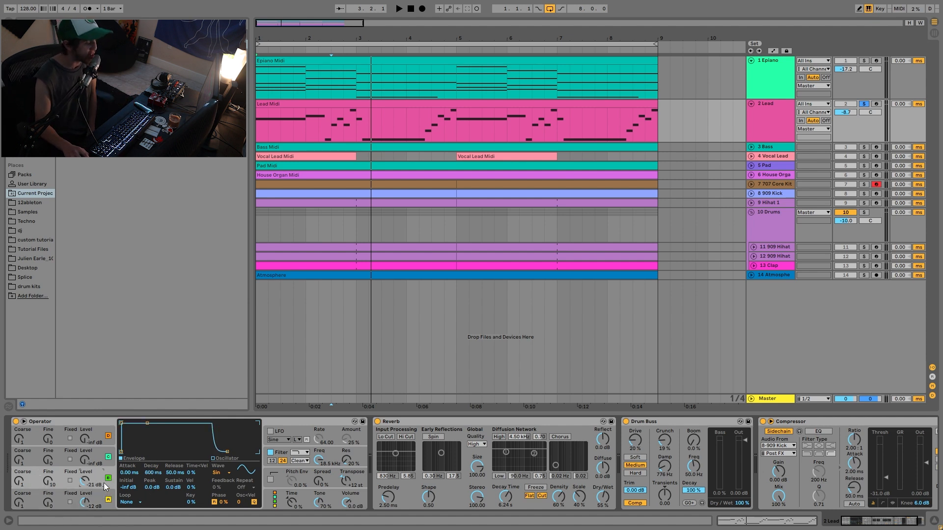
# - Play the start of the soloed Lead three times to hear Operator's sound with oscillator B selected
pyautogui.press('space')
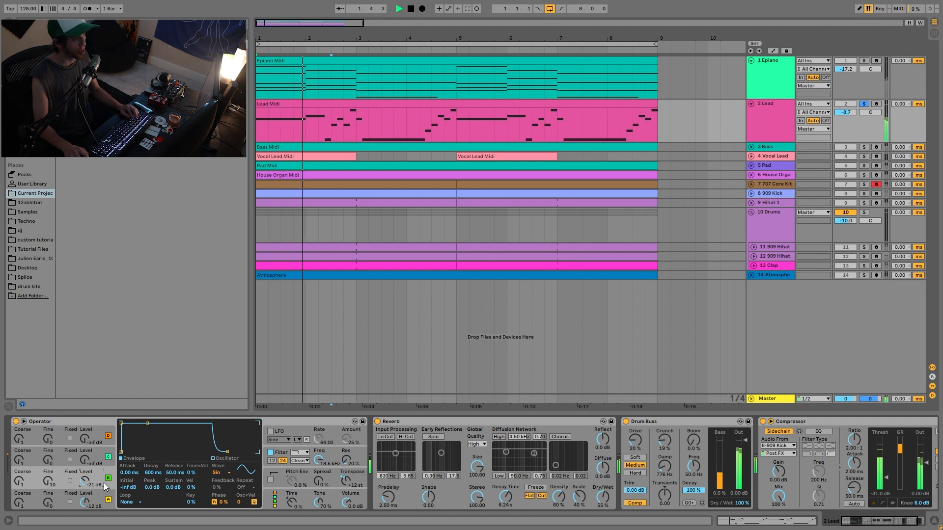
pyautogui.press('space')
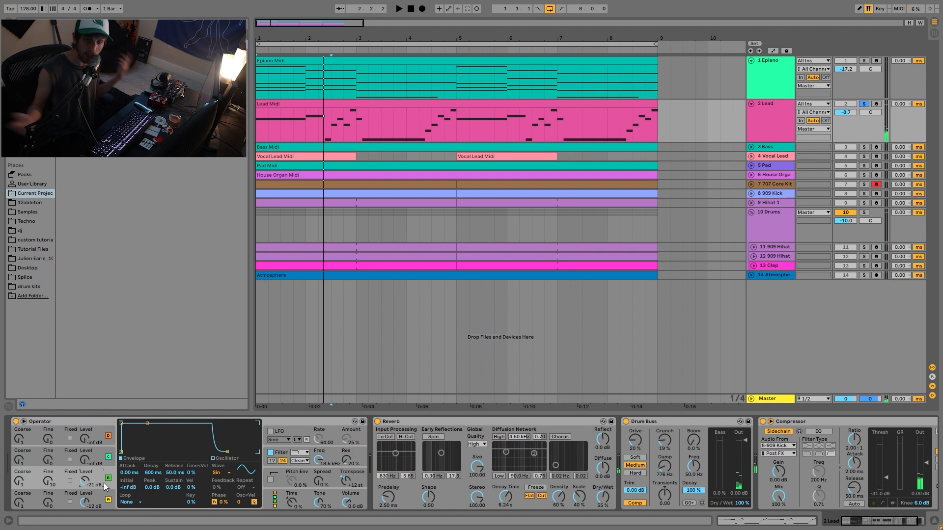
pyautogui.press('space')
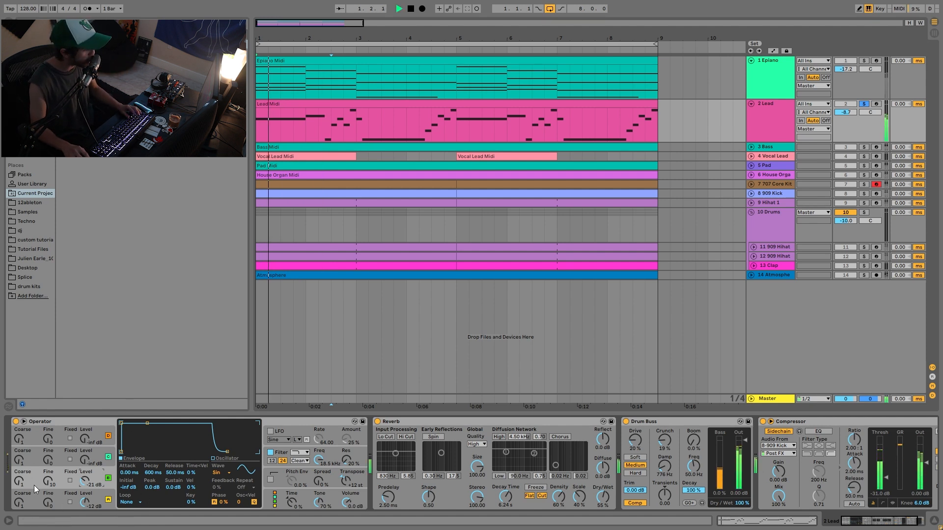
pyautogui.press('space')
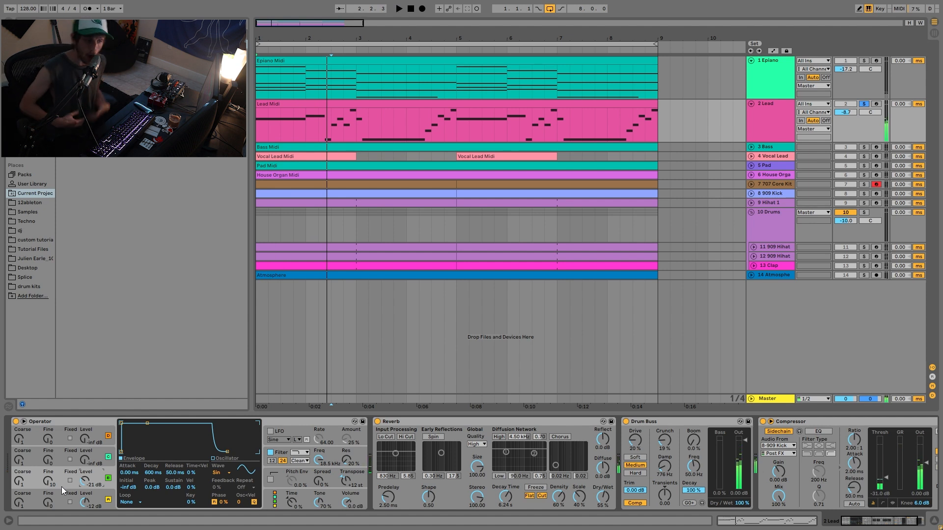
pyautogui.press('space')
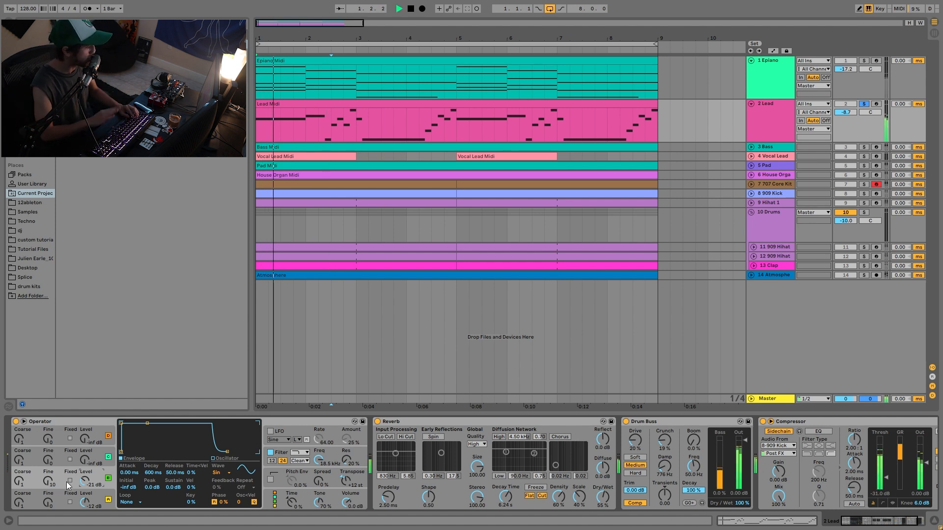
pyautogui.press('space')
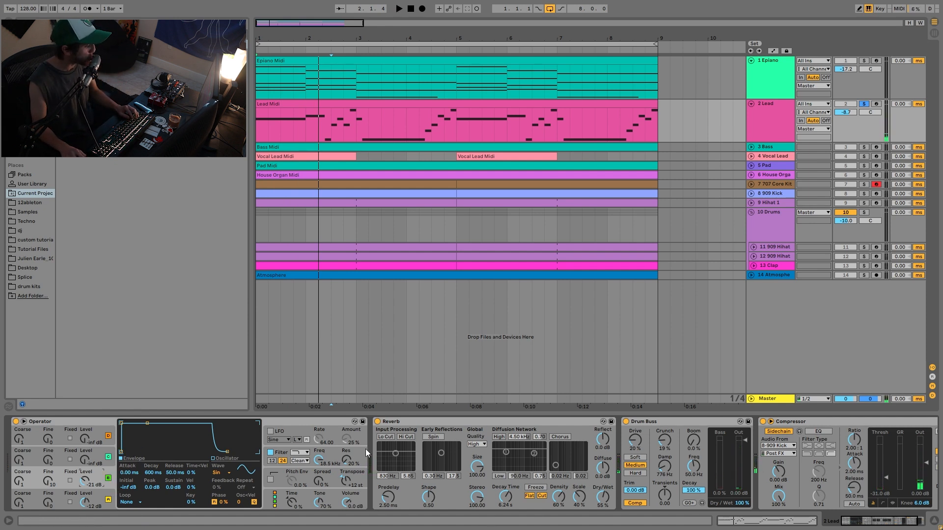
# - Show Operator's filter envelope, view the rest of the Lead's effects chain, and play the start of the loop
pyautogui.click(323, 448)
pyautogui.hscroll(4, 687, 464)
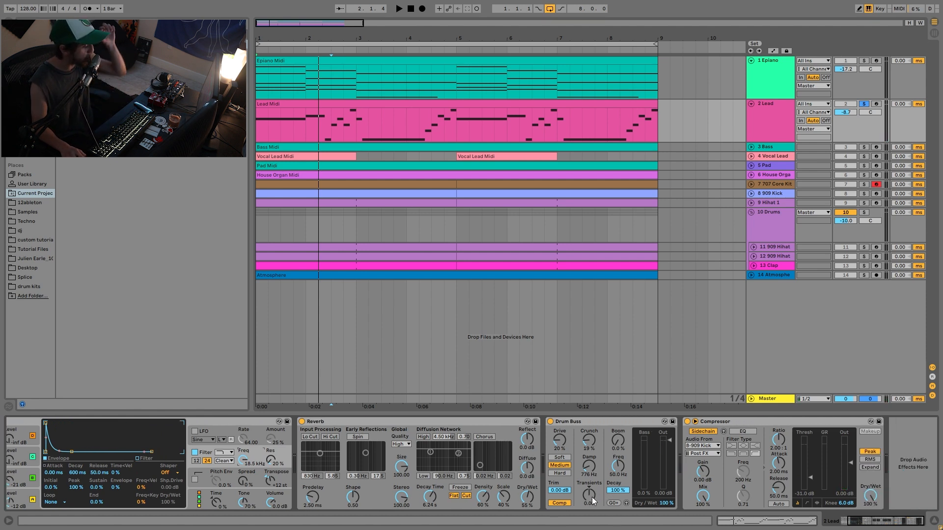
pyautogui.press('space')
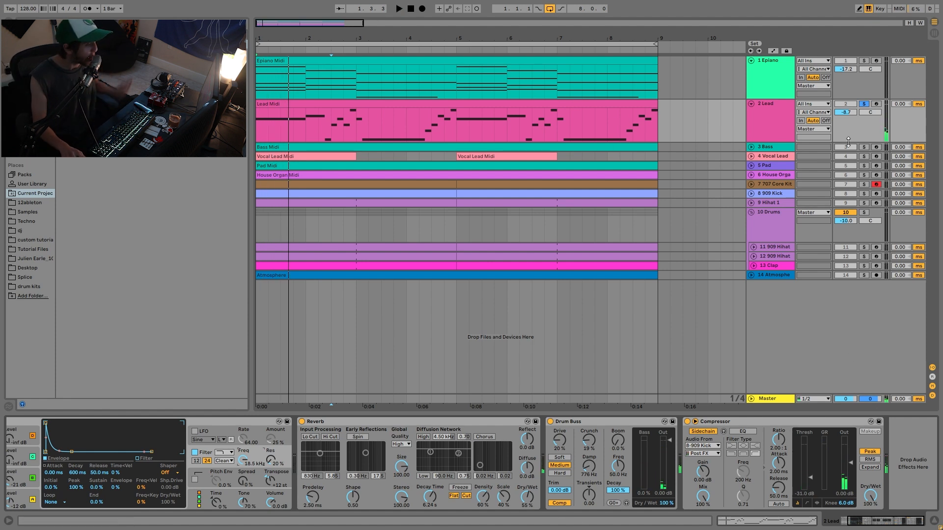
# - Solo and unfold the Bass track, play it with the Bass Midi notes open, and select the first F#1 in bar 4
pyautogui.click(864, 148)
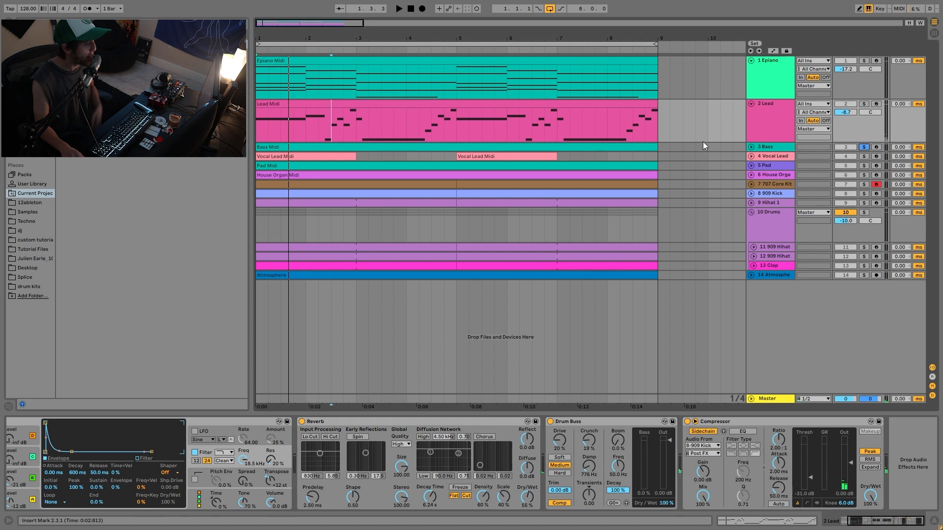
pyautogui.click(751, 146)
pyautogui.press('space')
pyautogui.doubleClick(496, 156)
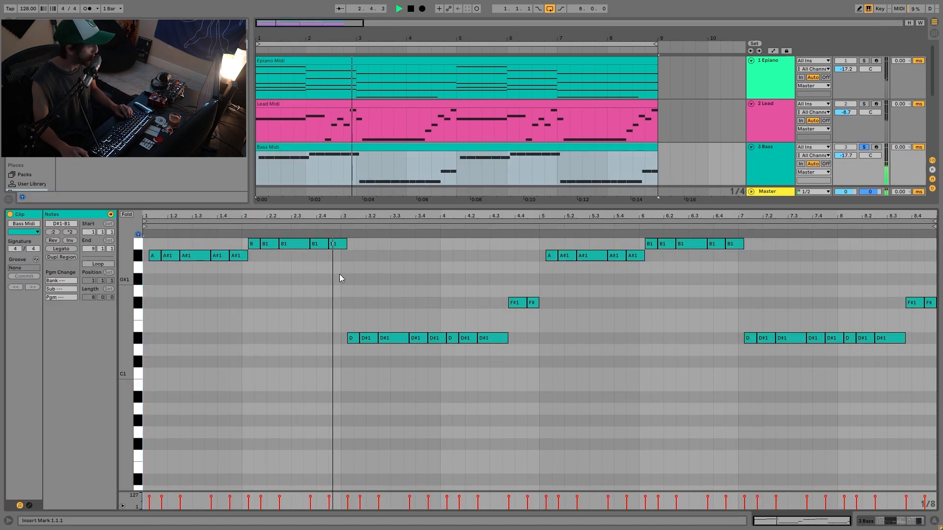
pyautogui.press('space')
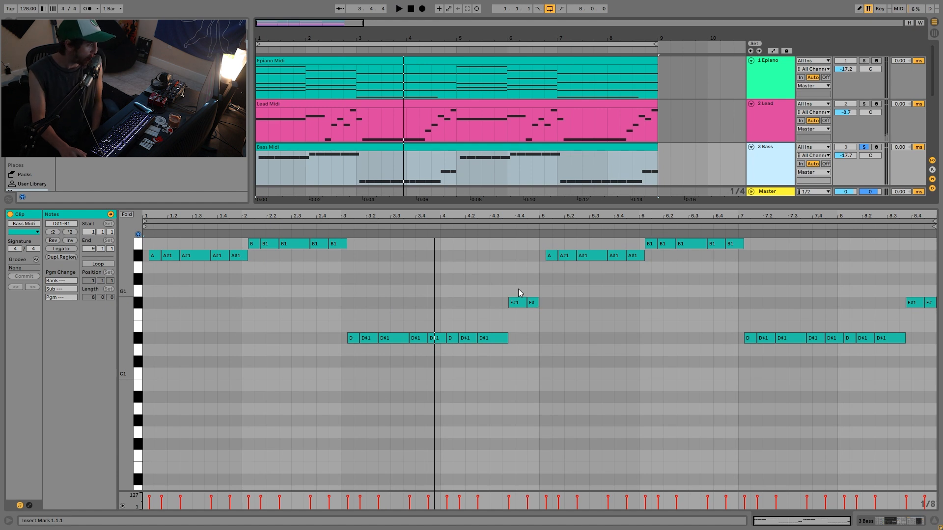
pyautogui.moveTo(495, 302); pyautogui.dragTo(517, 326)
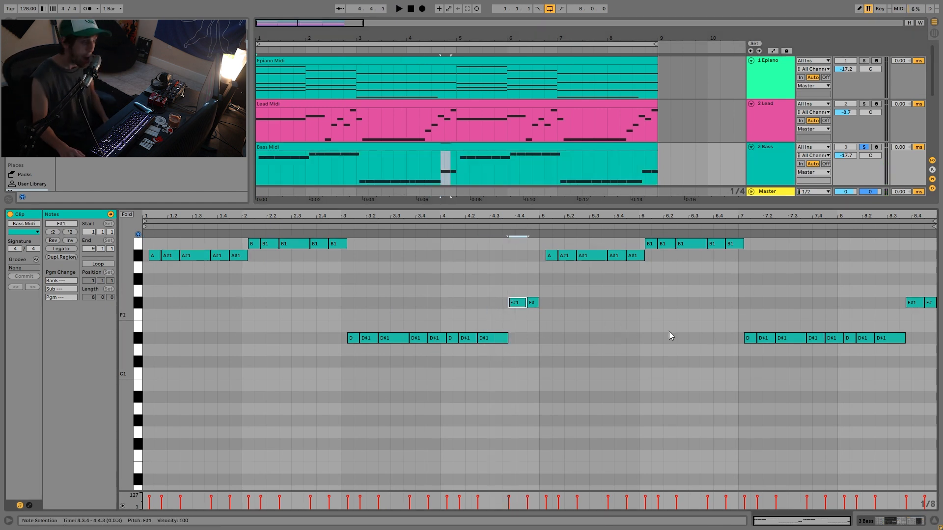
# - Show the Bass track's device chain, play it together with the soloed 909 Kick, and clear the solos
pyautogui.click(779, 166)
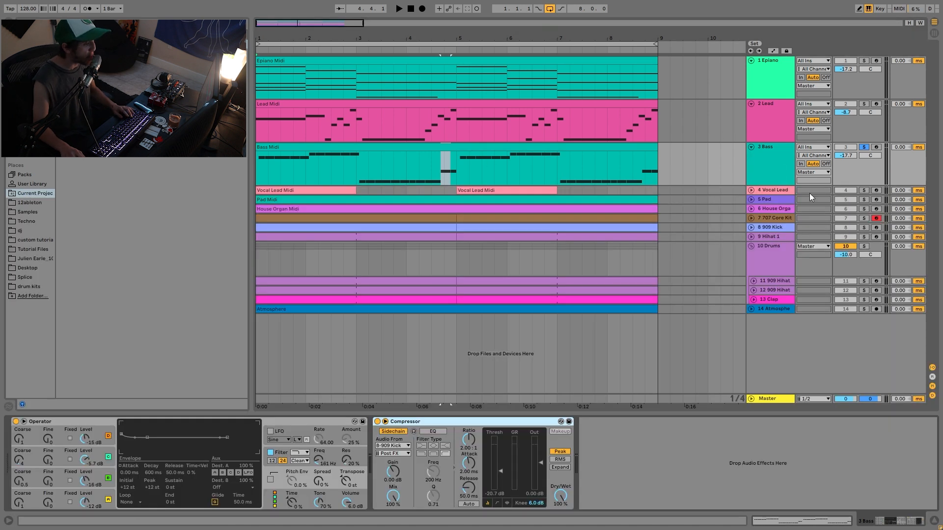
pyautogui.click(863, 228)
pyautogui.press('space')
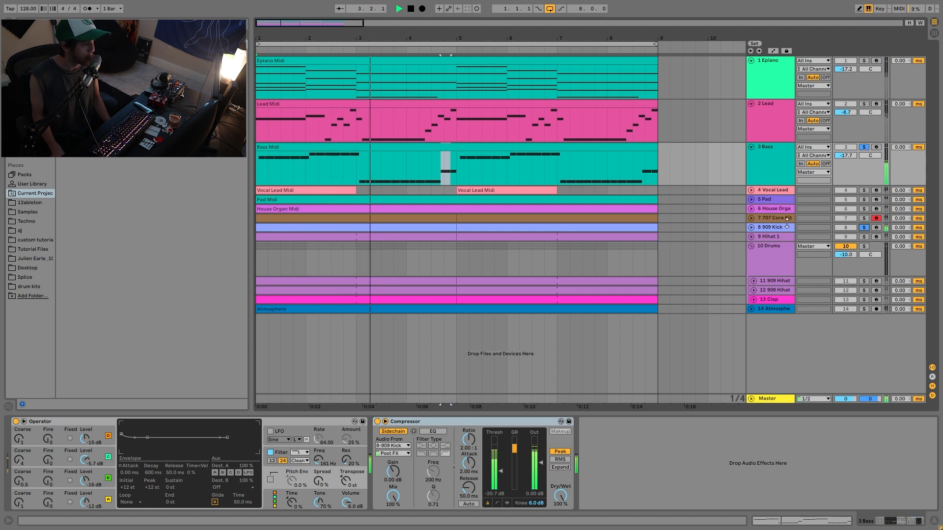
pyautogui.click(863, 147)
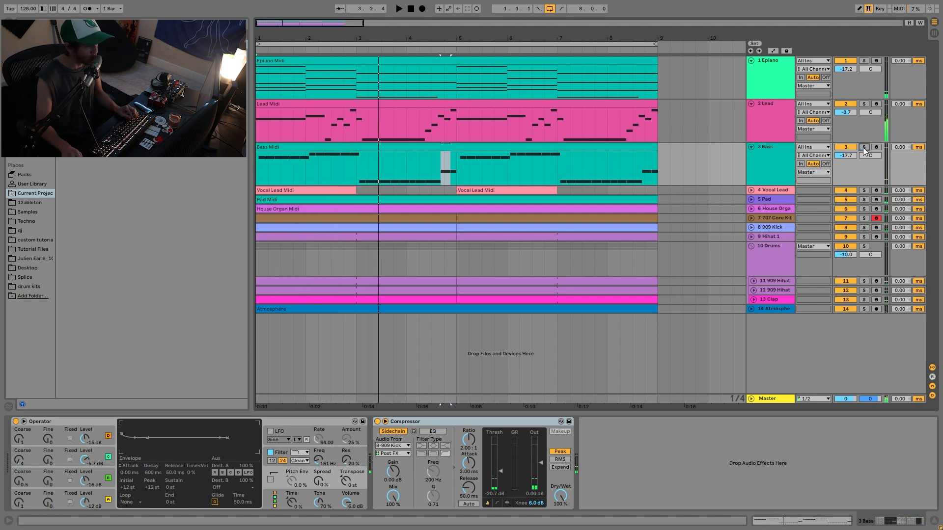
# - Clear the Bass solo, play the full loop from the start, and select the Bass Midi clip
pyautogui.click(864, 148)
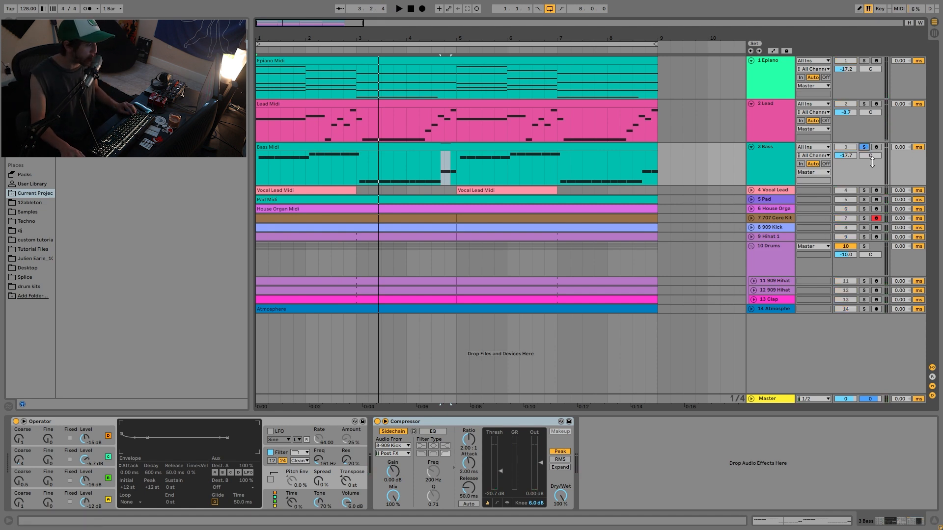
pyautogui.click(865, 147)
pyautogui.press('space')
pyautogui.click(593, 148)
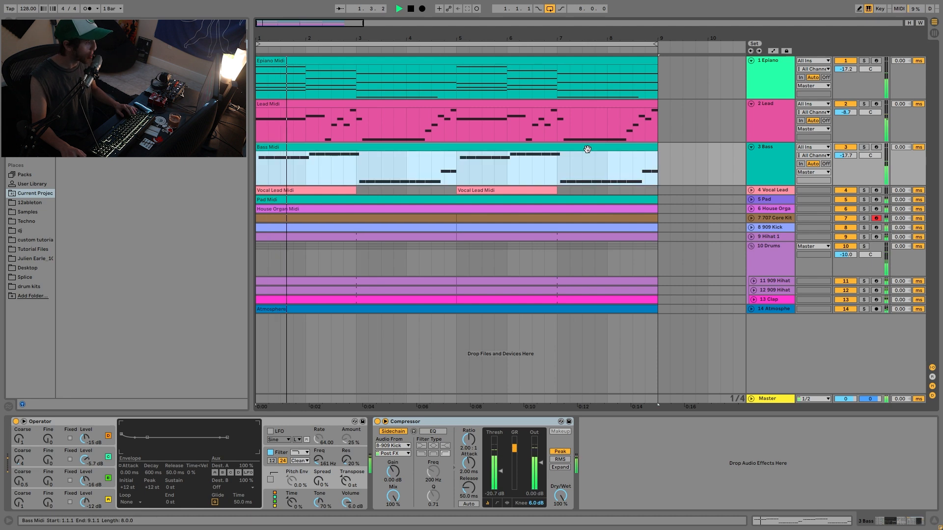
# - Solo the Bass together with the 909 Kick, play the start of the loop, and clear the kick's solo
pyautogui.click(865, 148)
pyautogui.press('space')
pyautogui.keyDown('ctrl'); pyautogui.click(864, 228); pyautogui.keyUp('ctrl')
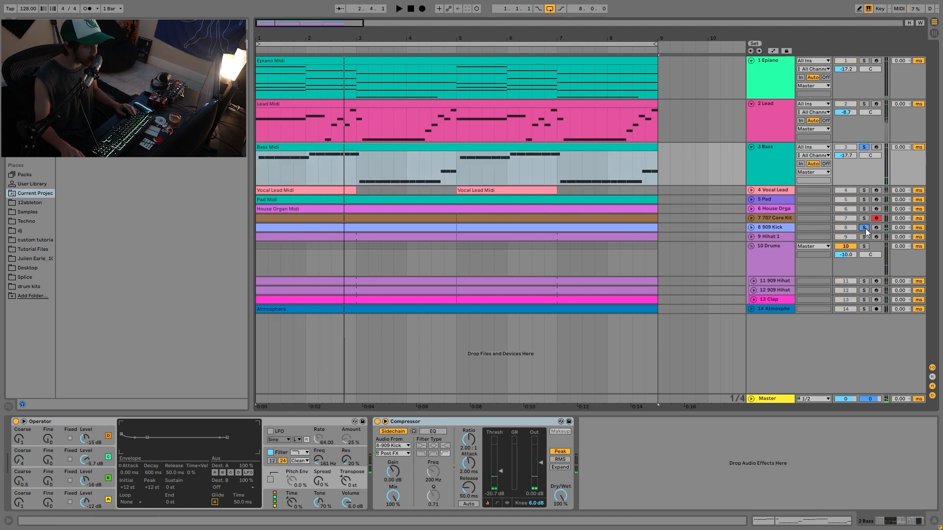
pyautogui.press('space')
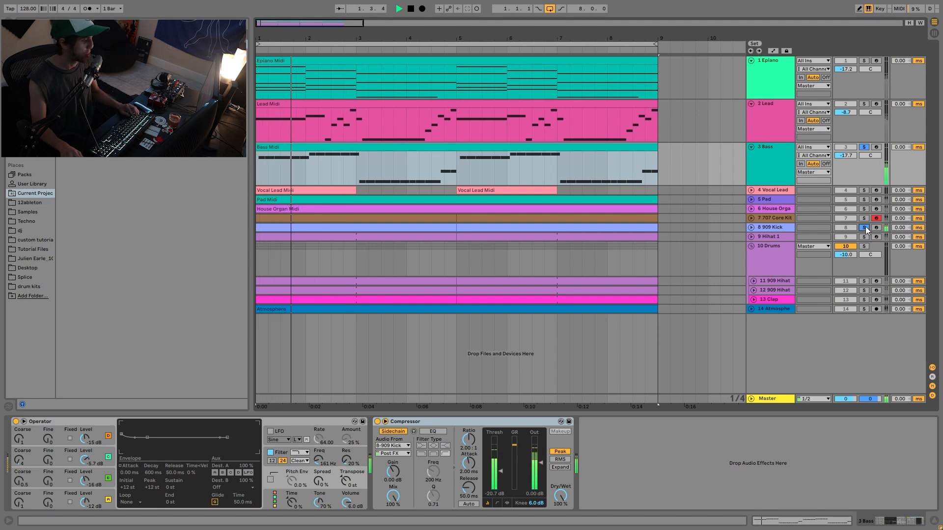
pyautogui.click(864, 228)
pyautogui.press('space')
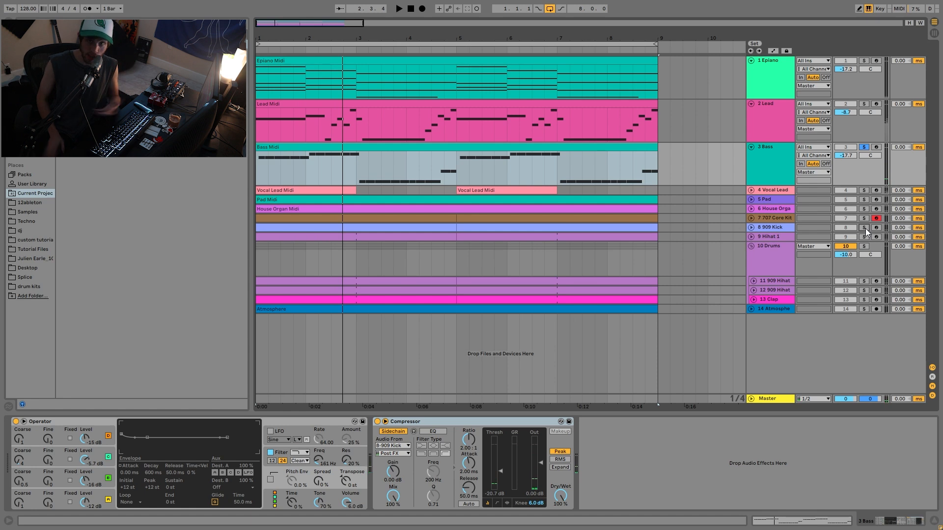
# - Show the Bass Operator's oscillators A, B, C and D in turn and start playing the soloed Bass
pyautogui.click(764, 149)
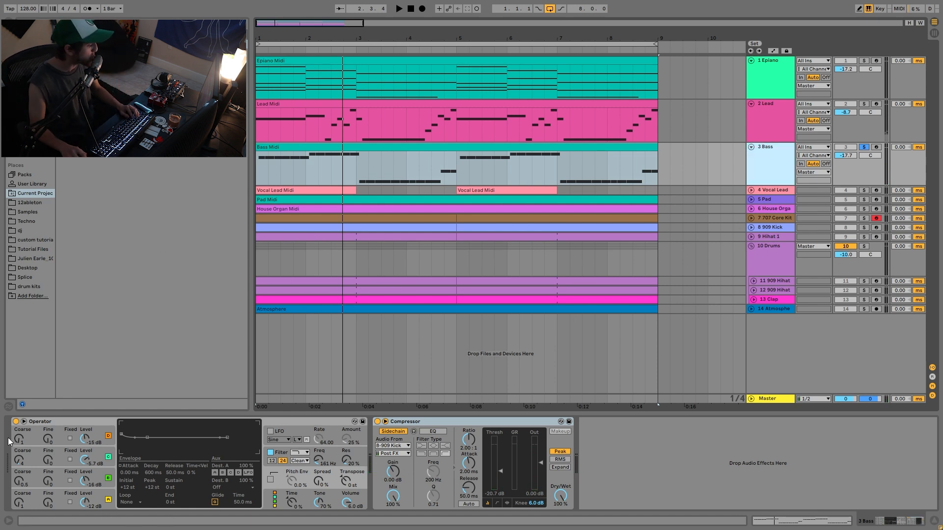
pyautogui.click(108, 498)
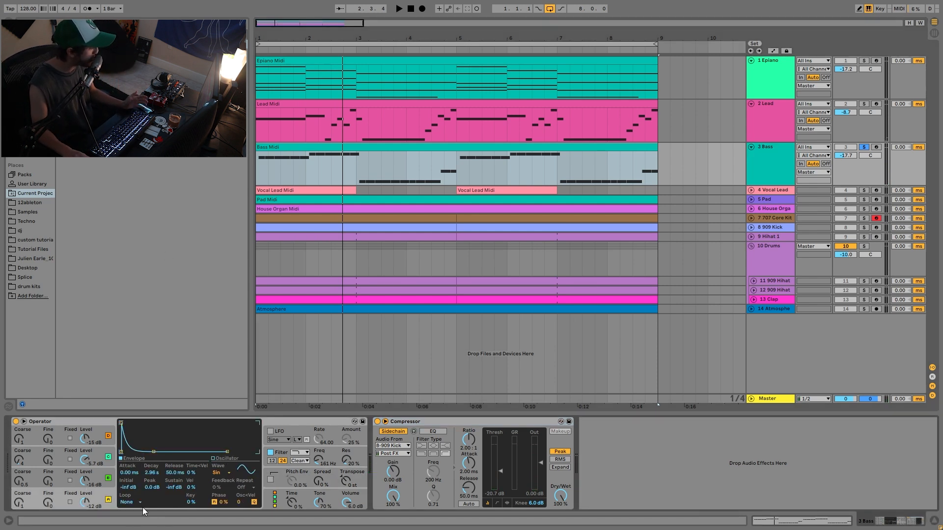
pyautogui.click(99, 482)
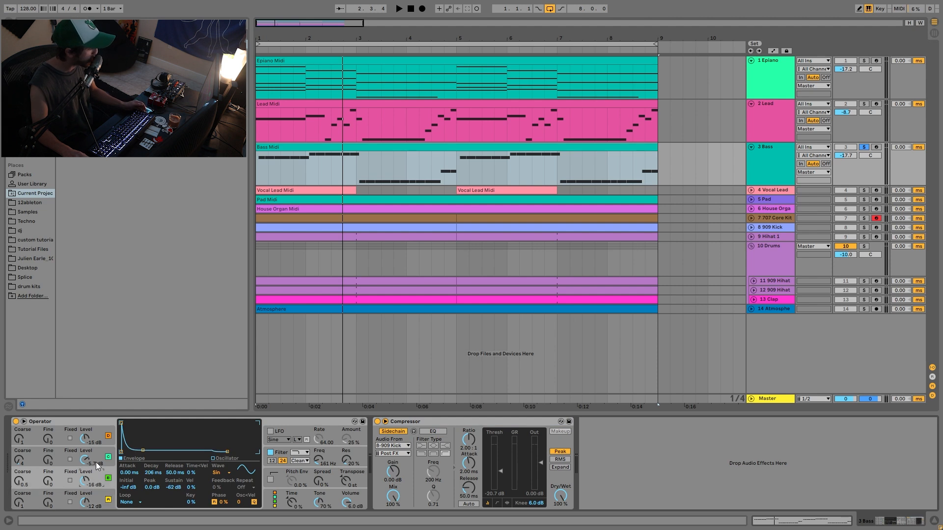
pyautogui.click(98, 464)
pyautogui.click(99, 439)
pyautogui.press('space')
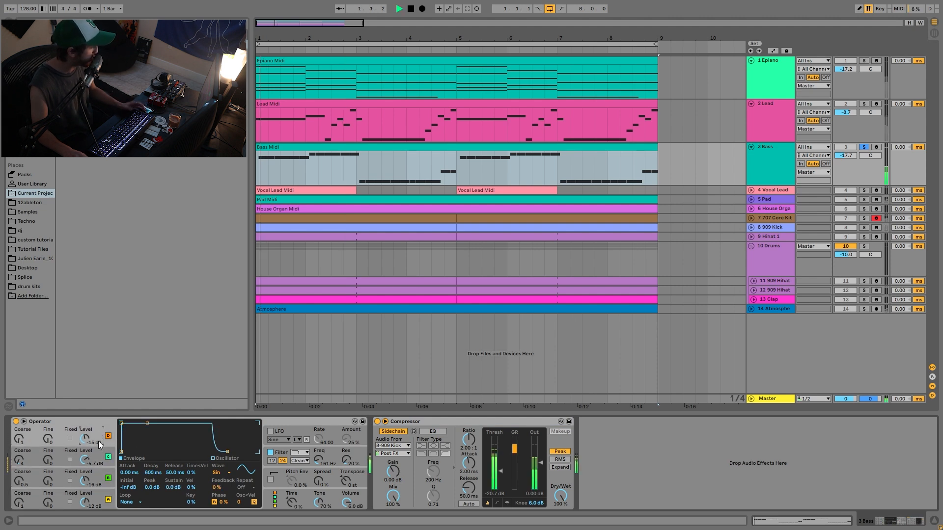
# - Show Operator's filter settings on the Bass and compare its sound with the filter switched off and on
pyautogui.click(266, 462)
pyautogui.press('space')
pyautogui.click(270, 452)
pyautogui.press('space')
pyautogui.click(271, 452)
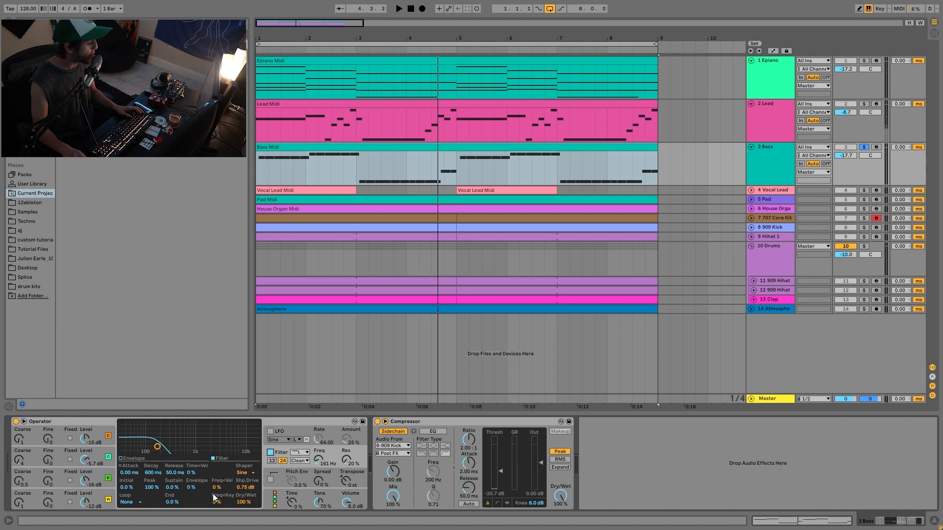
pyautogui.press('space')
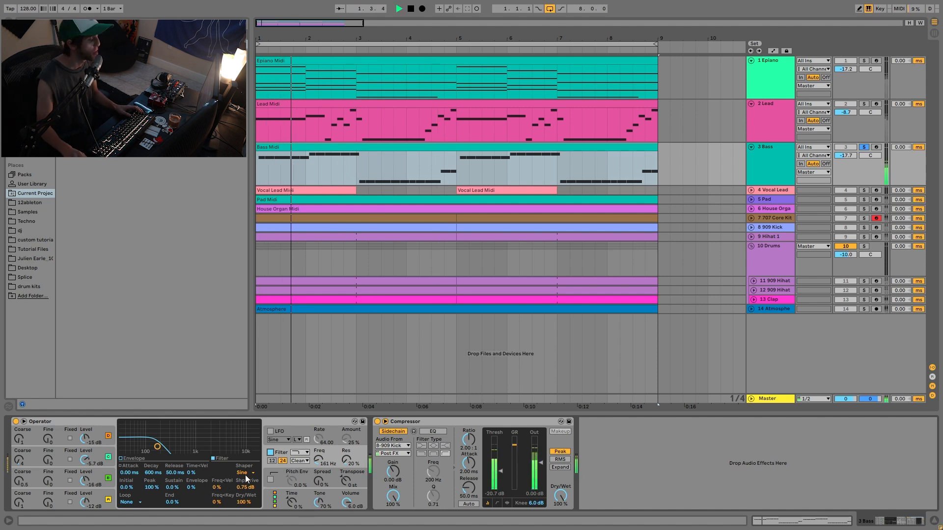
pyautogui.press('space')
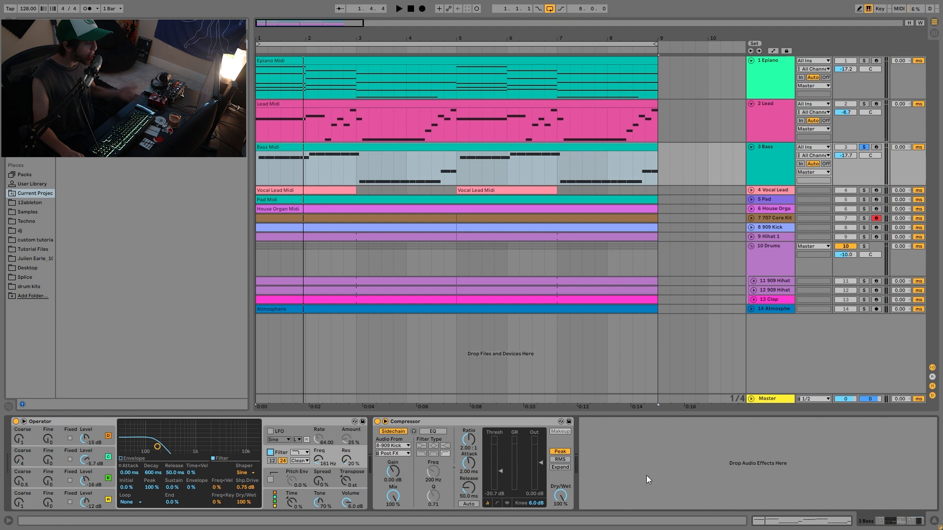
# - Clear the Bass solo and raise the Bass track volume to -16.5 dB while the full loop plays
pyautogui.press('space')
pyautogui.click(864, 147)
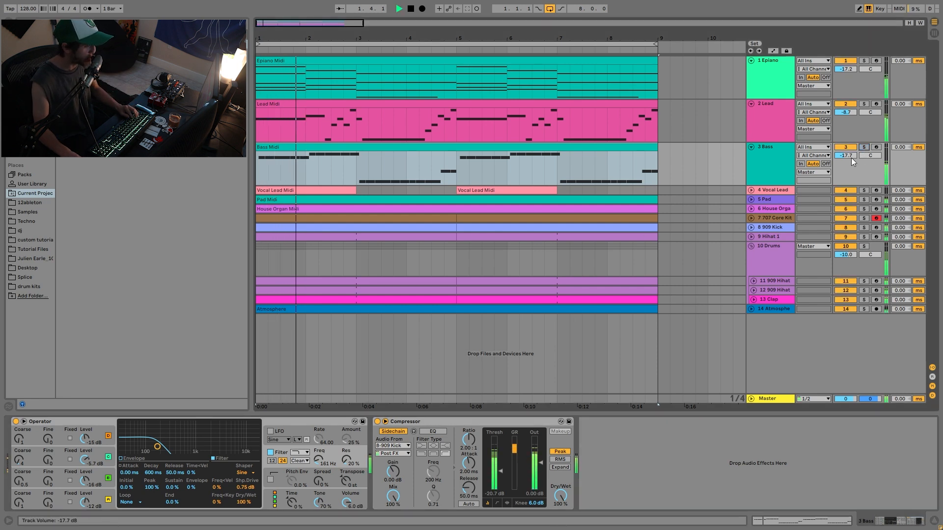
pyautogui.moveTo(849, 157); pyautogui.dragTo(847, 156)
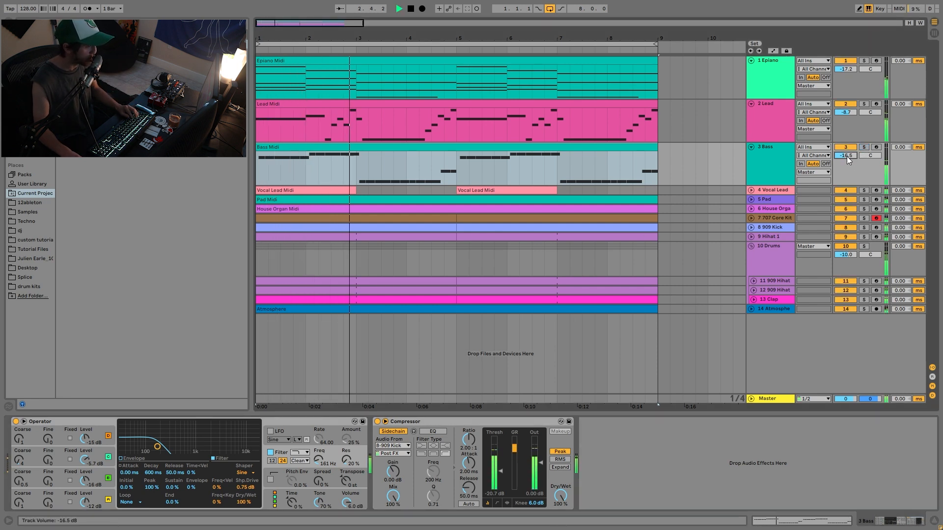
pyautogui.press('space')
# - Unfold and solo the Vocal Lead track and play it twice from bar 2
pyautogui.click(750, 190)
pyautogui.click(862, 191)
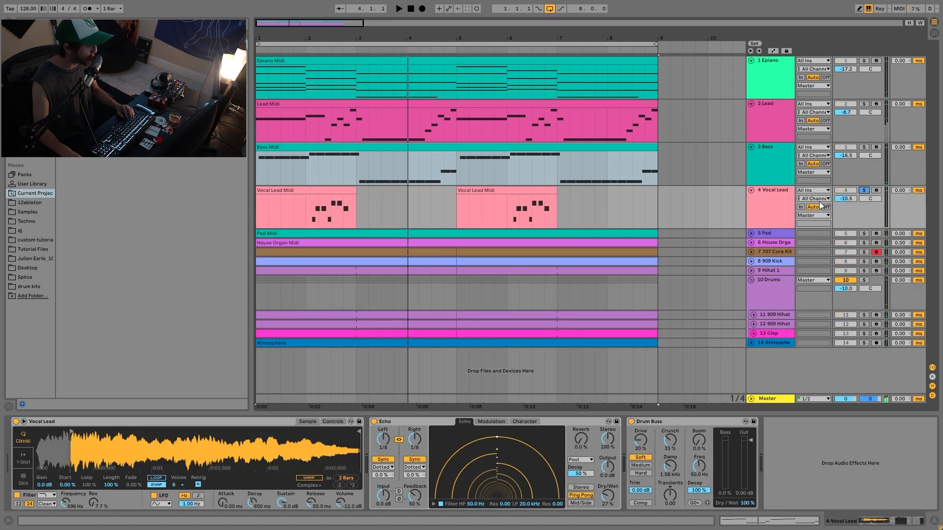
pyautogui.click(303, 210)
pyautogui.press('space')
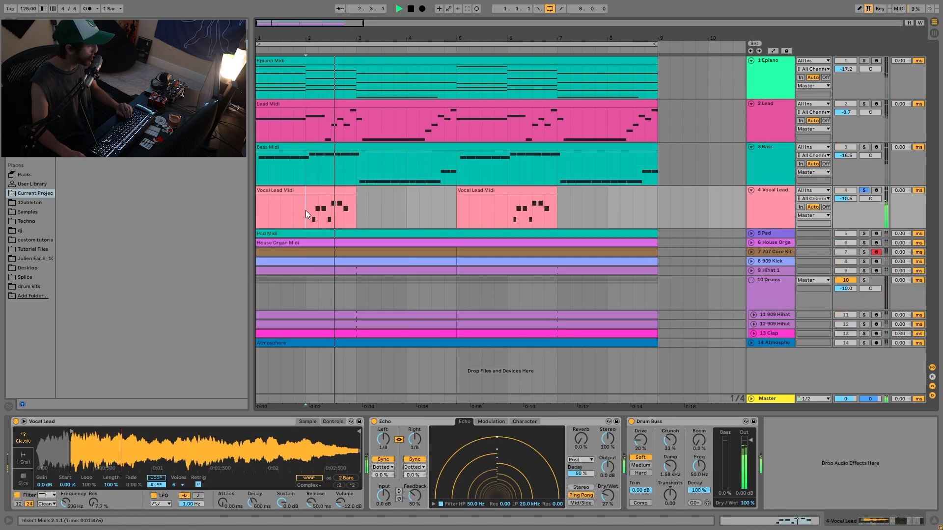
pyautogui.press('space')
pyautogui.press('space')
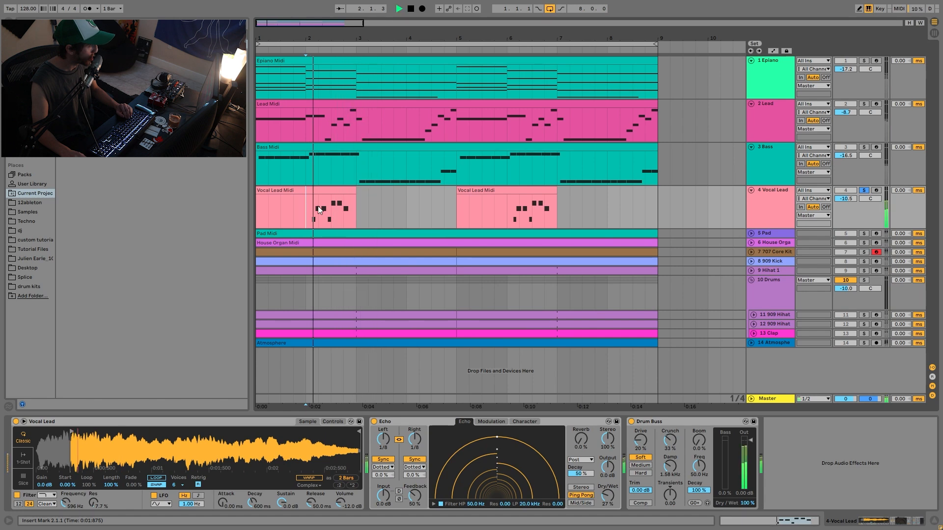
pyautogui.press('space')
# - Open the first Vocal Lead Midi clip's notes for viewing and play the soloed phrase from bar 2
pyautogui.click(342, 188)
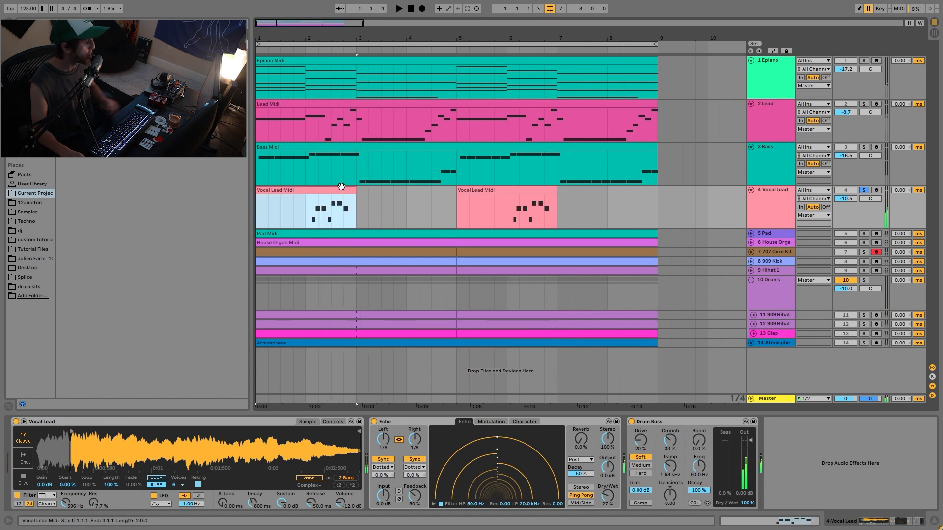
pyautogui.doubleClick(342, 186)
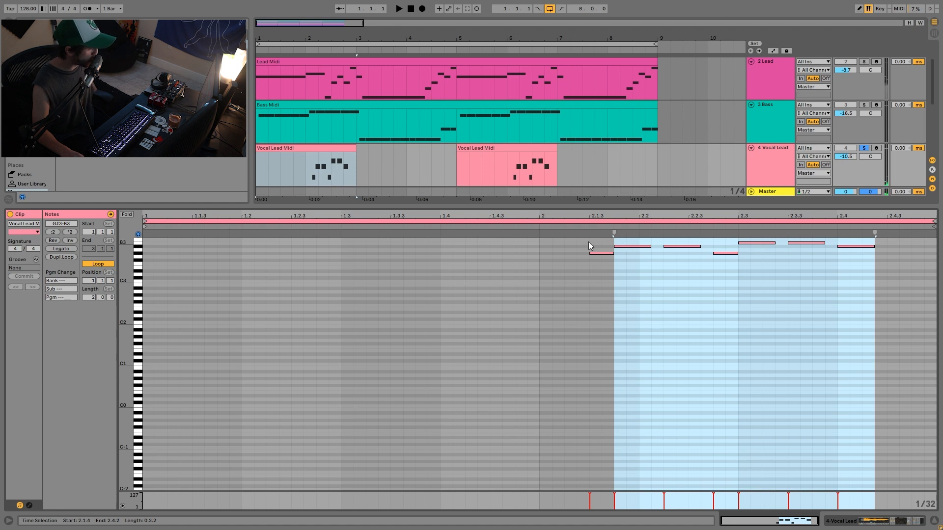
pyautogui.click(626, 251)
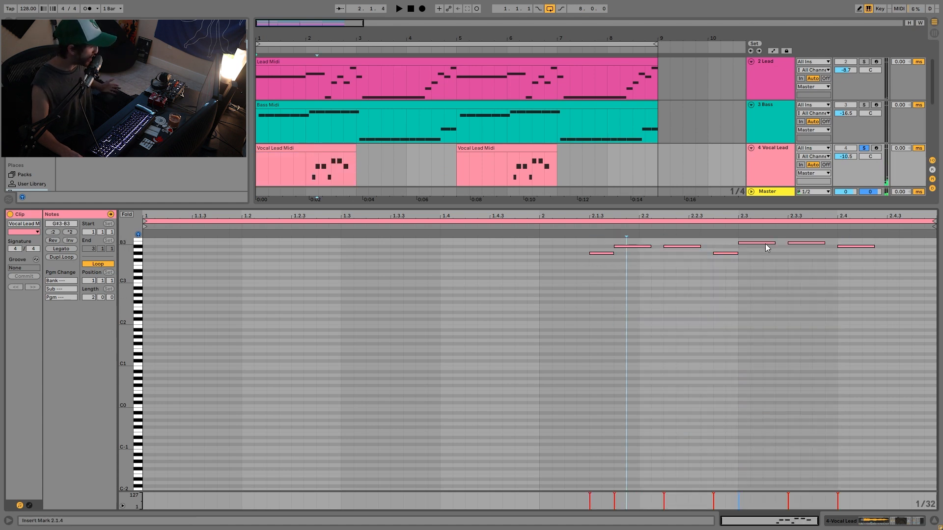
pyautogui.click(305, 166)
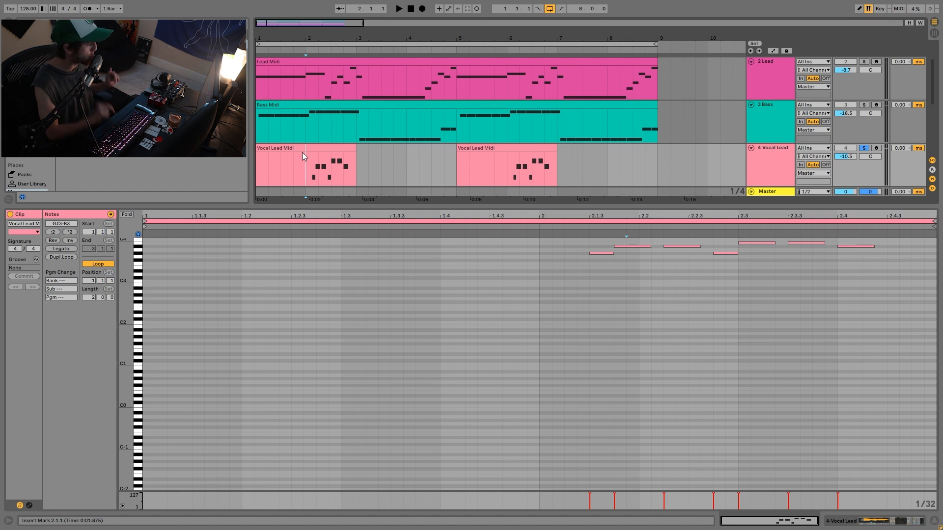
pyautogui.press('space')
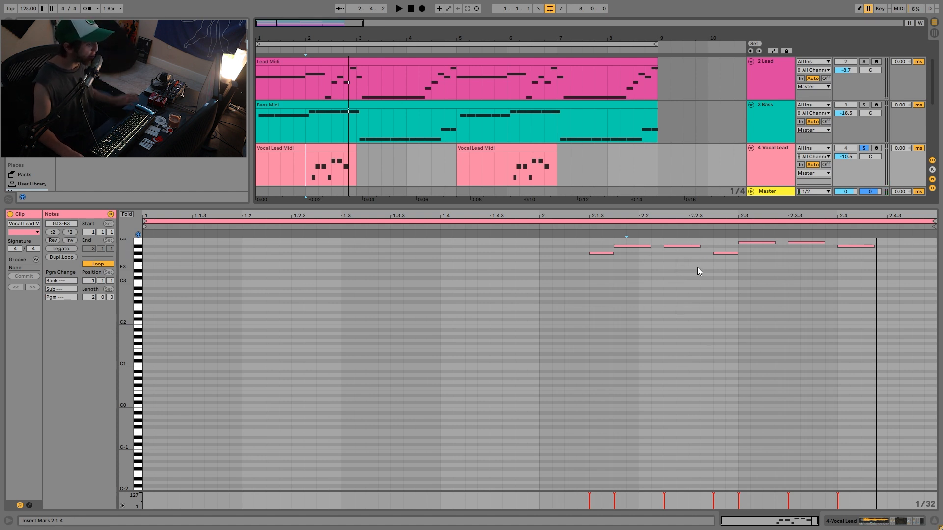
pyautogui.doubleClick(774, 154)
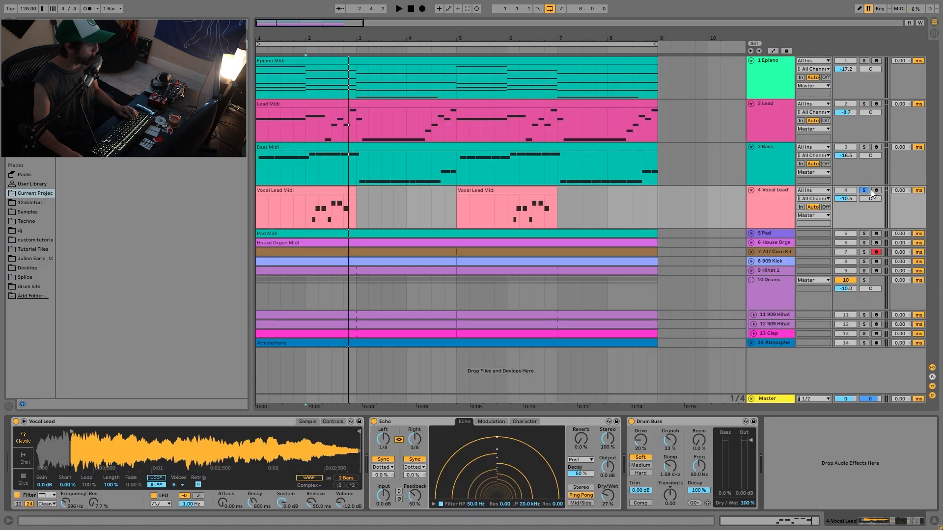
pyautogui.click(864, 191)
pyautogui.click(311, 191)
pyautogui.press('space')
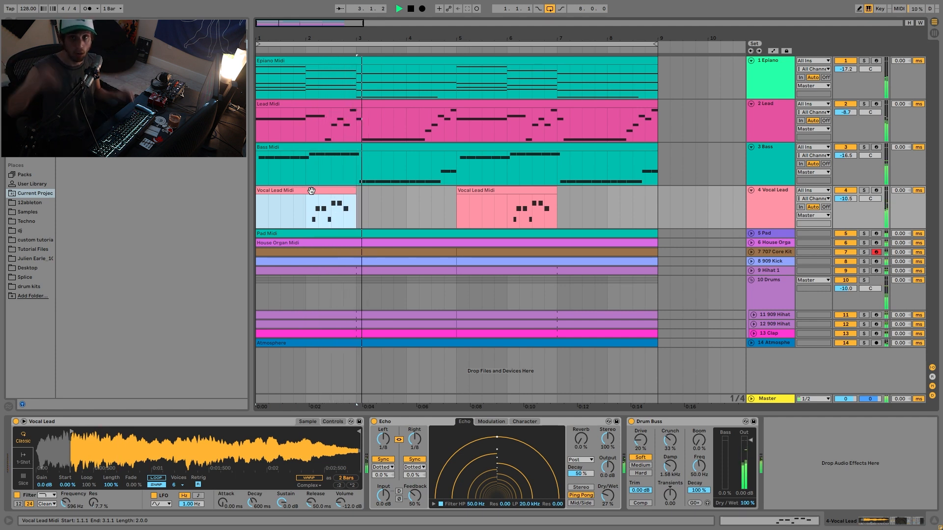
pyautogui.click(564, 269)
pyautogui.press('space')
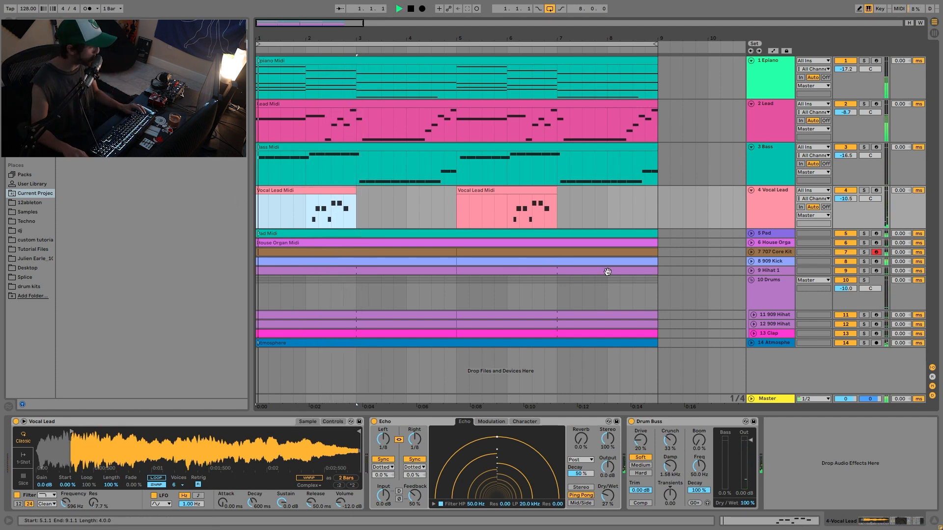
pyautogui.click(756, 202)
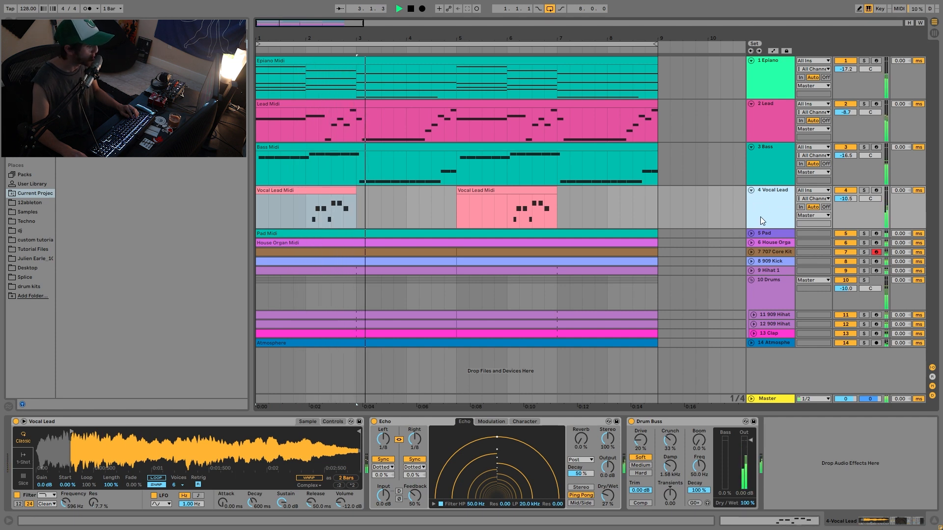
pyautogui.press('space')
# - Solo the Vocal Lead and preview its source sample, Vocal Lead.wav, in the current project's files
pyautogui.click(864, 191)
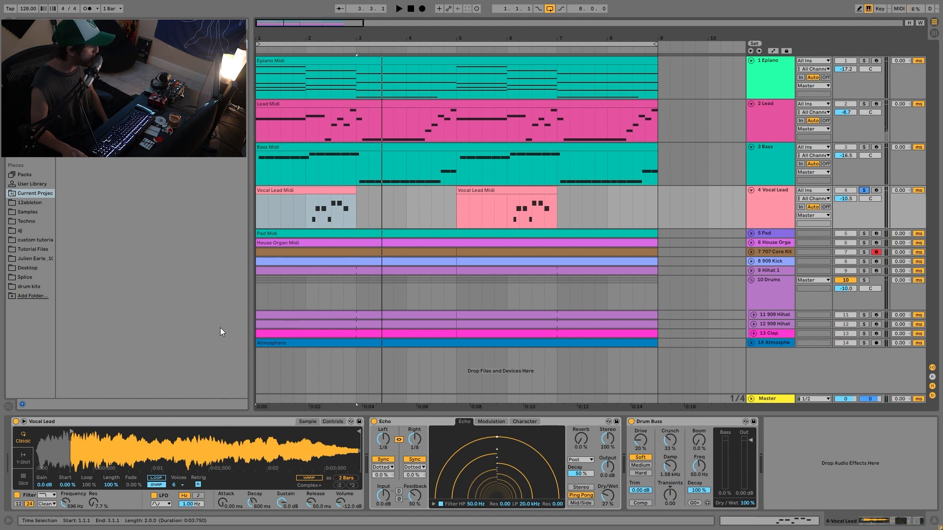
pyautogui.click(66, 53)
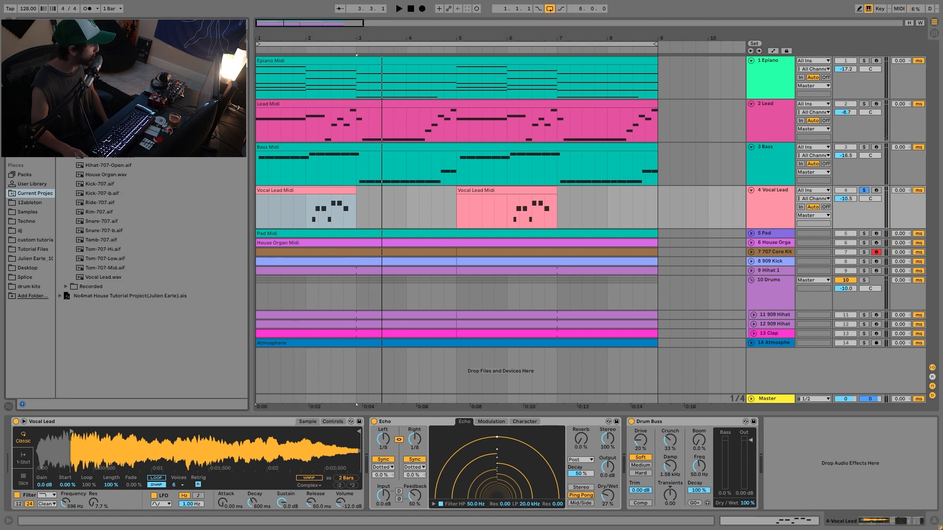
pyautogui.click(103, 278)
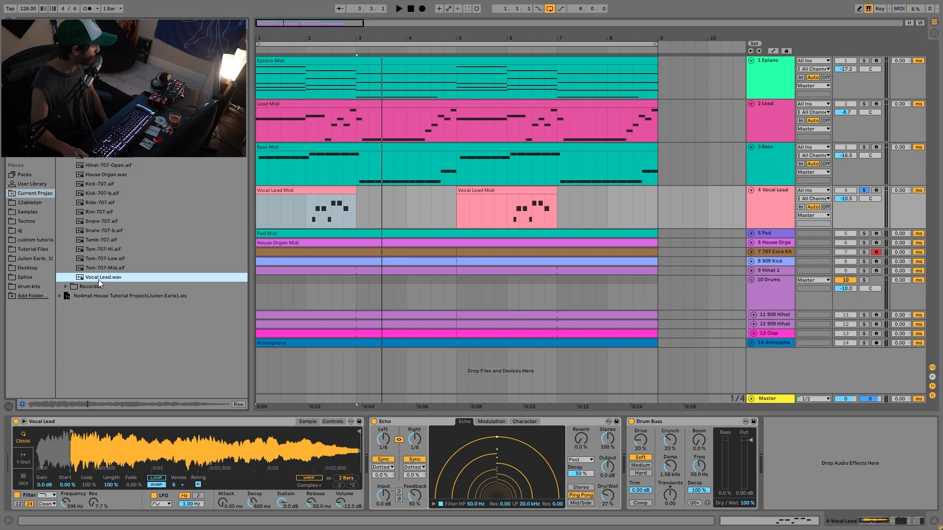
# - Show the envelope and LFO controls of the Vocal Lead's sampler and play the soloed track three times from bar 2
pyautogui.click(333, 421)
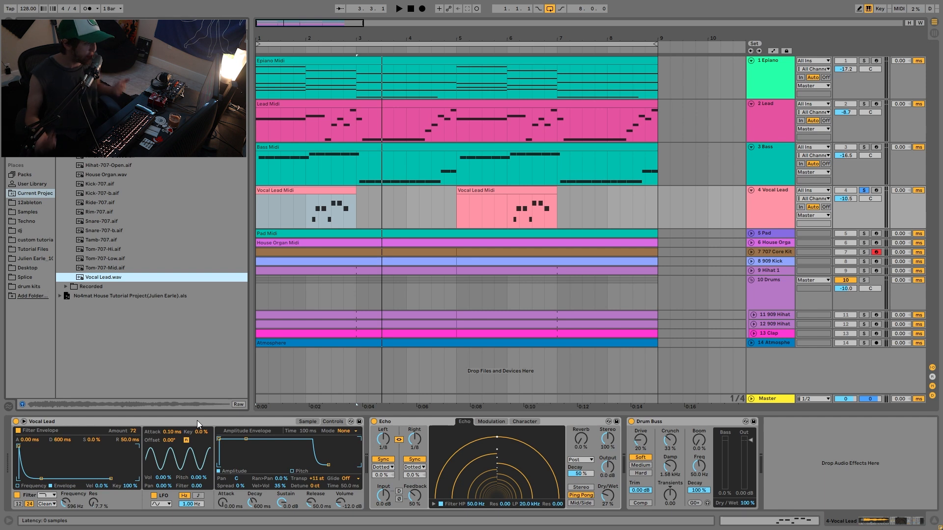
pyautogui.click(305, 226)
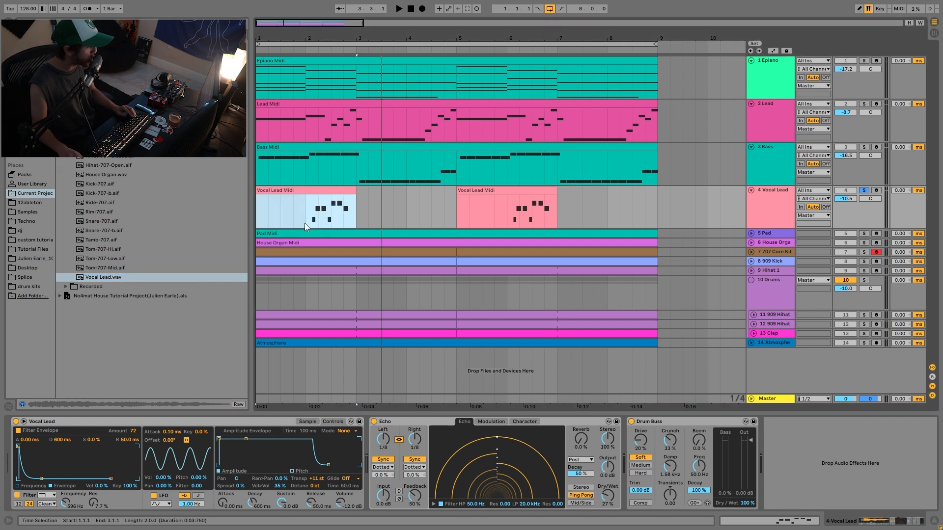
pyautogui.click(304, 218)
pyautogui.press('space')
pyautogui.press('space')
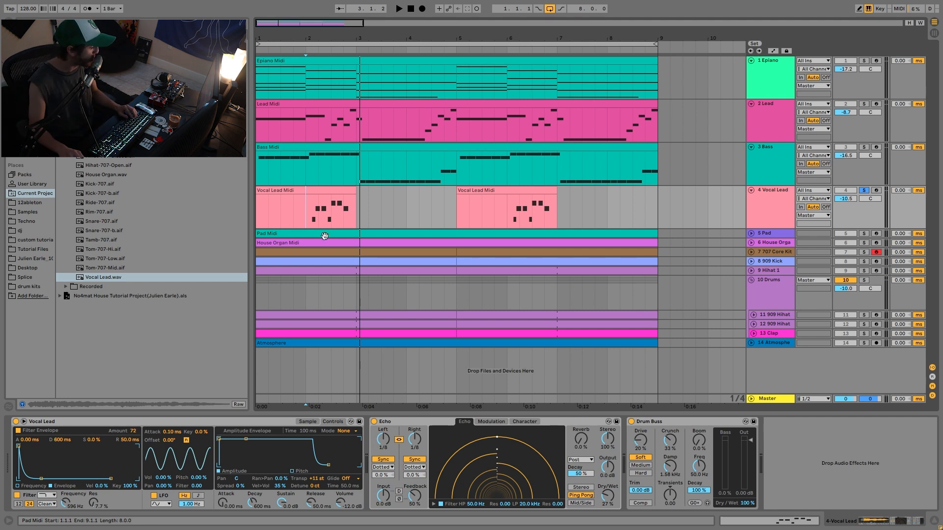
pyautogui.press('space')
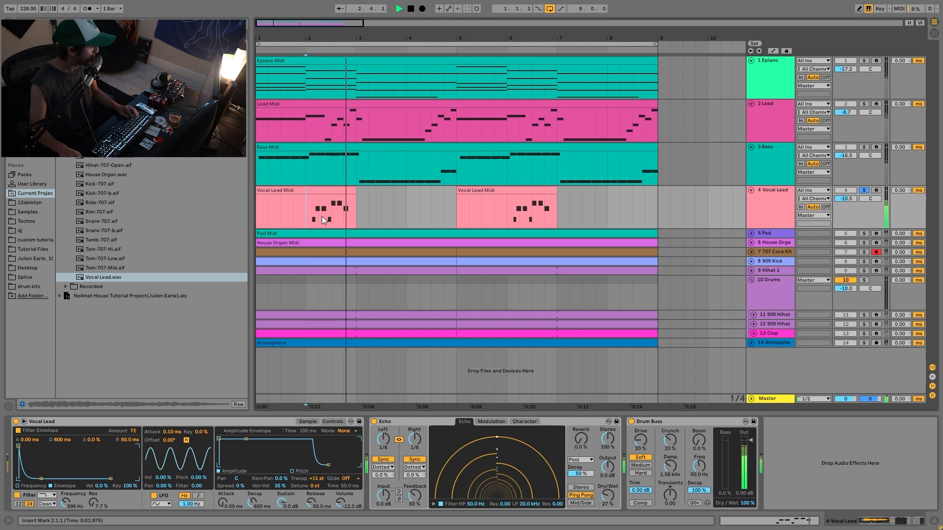
pyautogui.press('space')
pyautogui.press('space')
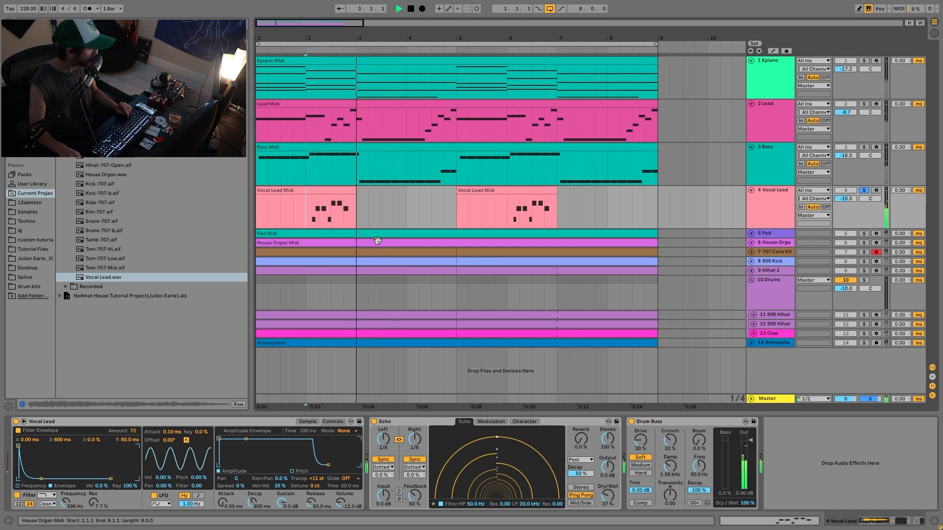
pyautogui.press('space')
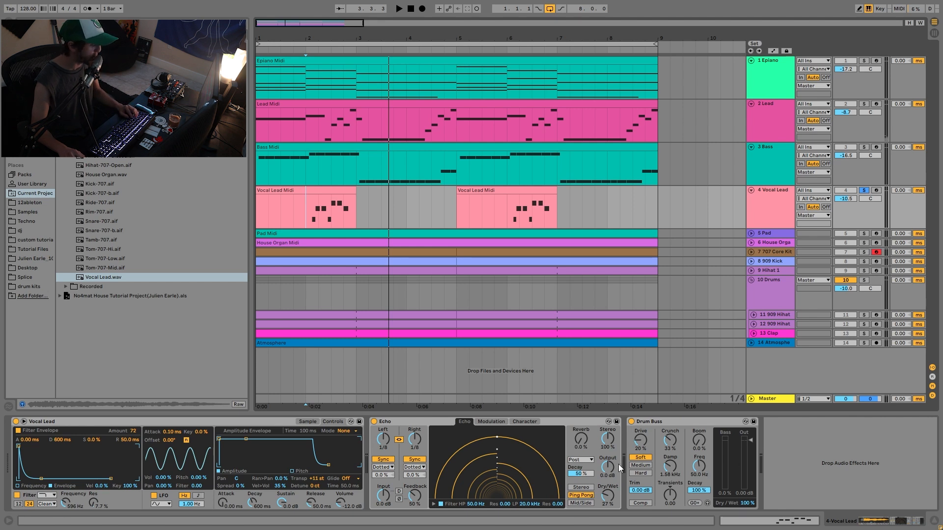
# - Play the Vocal Lead once more, move the solo to the Pad track, and unfold the Pad in the arrangement
pyautogui.press('space')
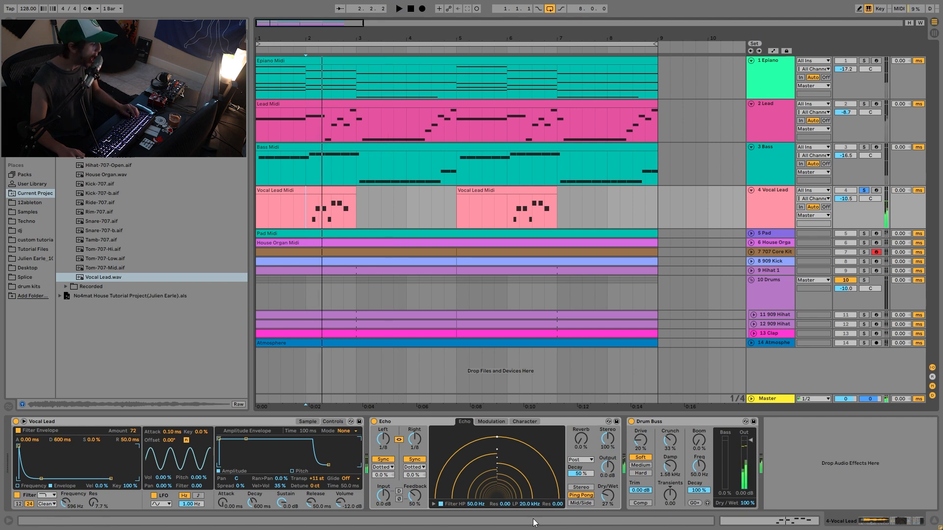
pyautogui.click(863, 235)
pyautogui.click(750, 237)
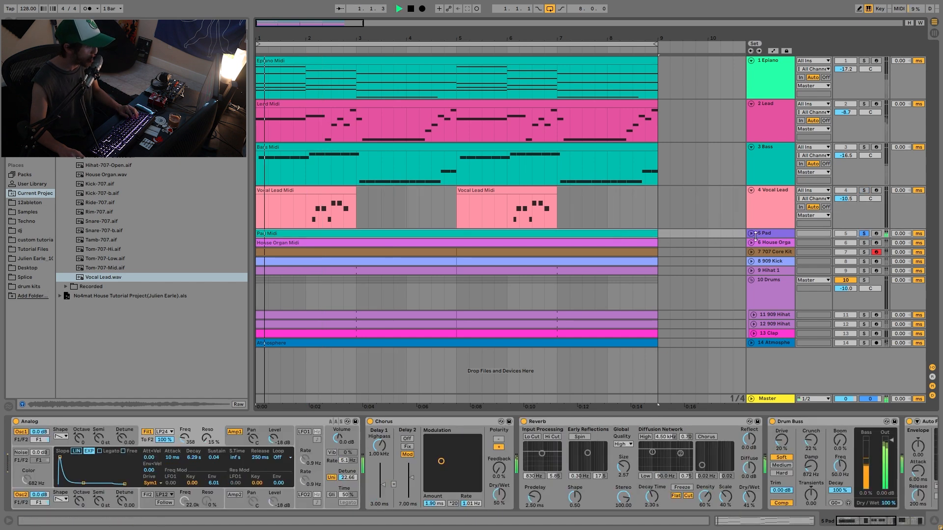
pyautogui.click(750, 235)
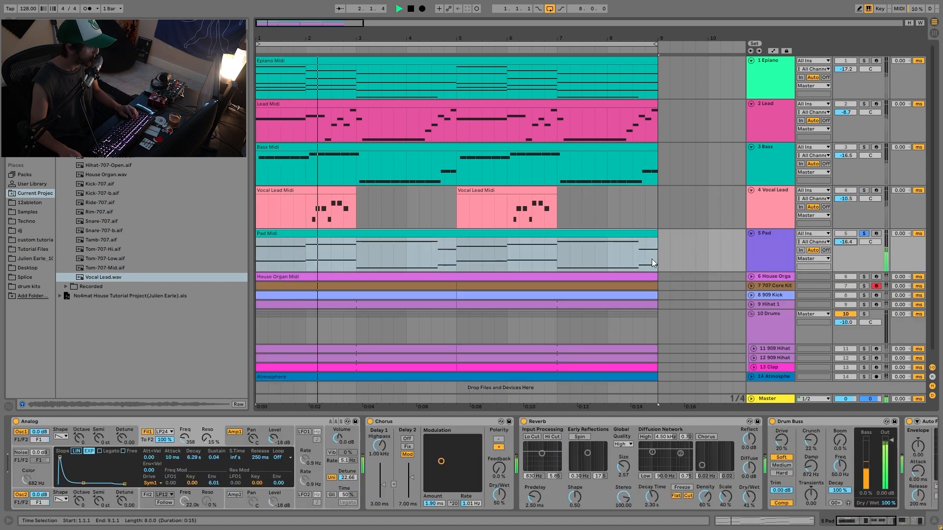
# - Open the Pad Midi clip's notes at a larger zoom while the soloed Pad plays, and stop playback
pyautogui.doubleClick(575, 234)
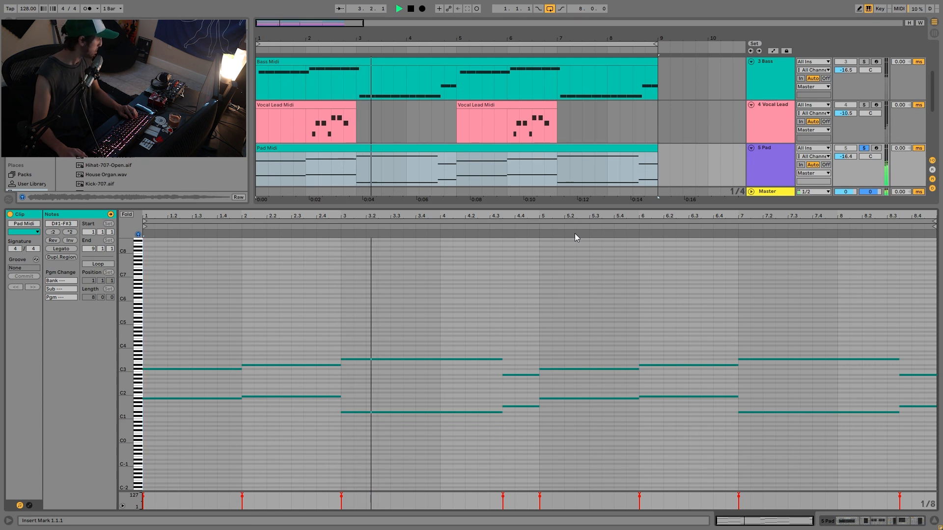
pyautogui.moveTo(137, 353); pyautogui.dragTo(170, 353)
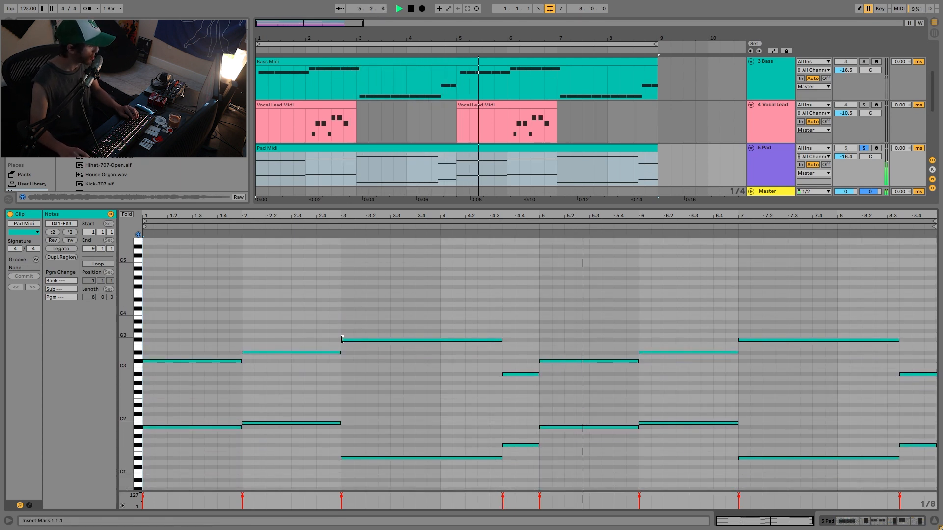
pyautogui.press('space')
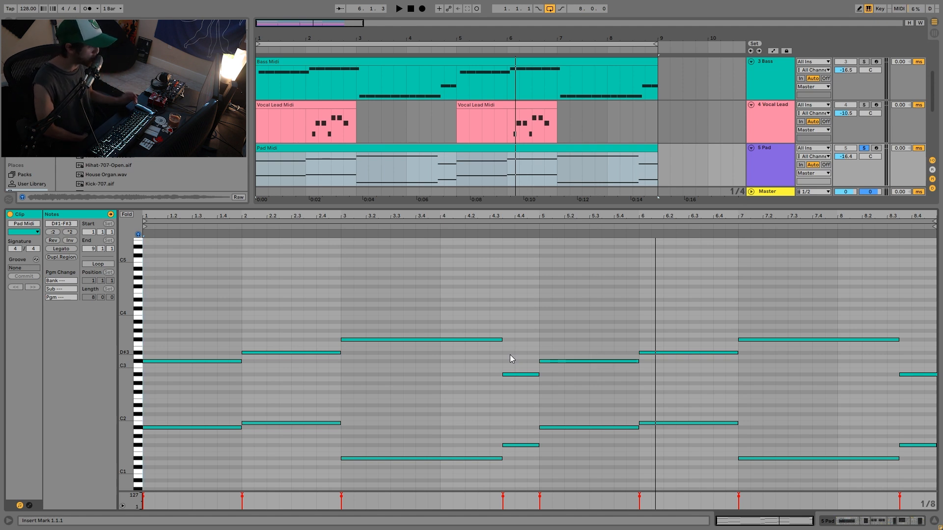
# - Play the Pad soloed together with the Epiano from the start, and reopen the Pad Midi clip's notes
pyautogui.click(752, 178)
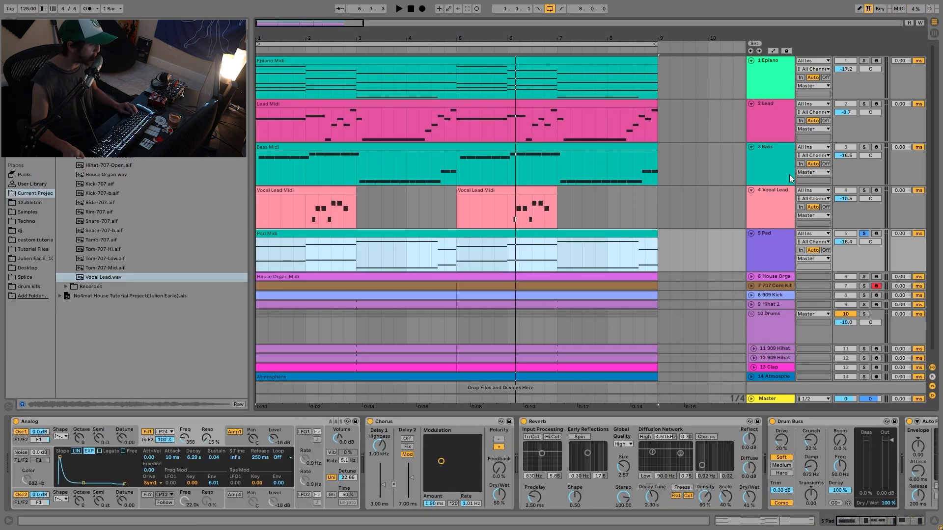
pyautogui.click(459, 233)
pyautogui.press('space')
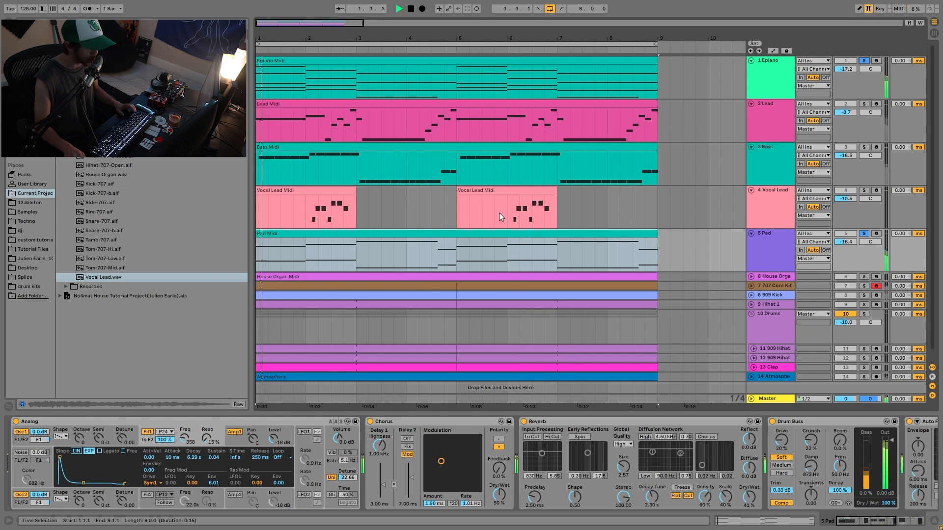
pyautogui.doubleClick(459, 233)
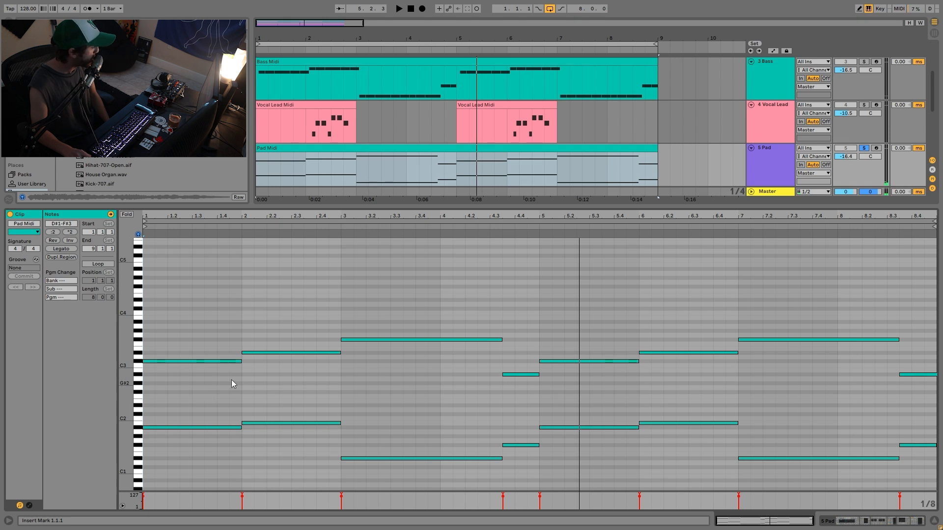
# - Try lowering the upper notes of the first three Pad chords an octave and bar 3's another octave, and undo it
pyautogui.moveTo(208, 379); pyautogui.dragTo(388, 326)
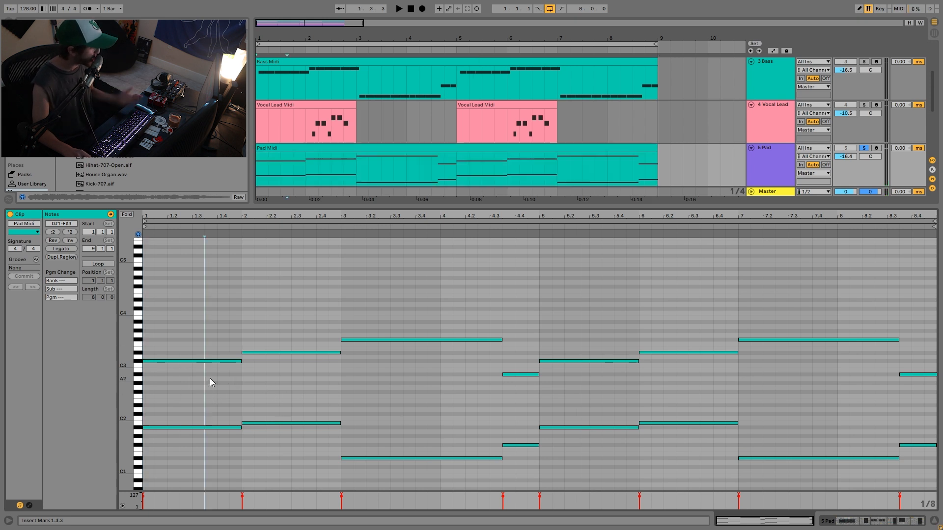
pyautogui.hotkey('shift', 'Down')
pyautogui.scroll(1, 409, 367)
pyautogui.moveTo(408, 368); pyautogui.dragTo(410, 406)
pyautogui.hotkey('shift', 'Down')
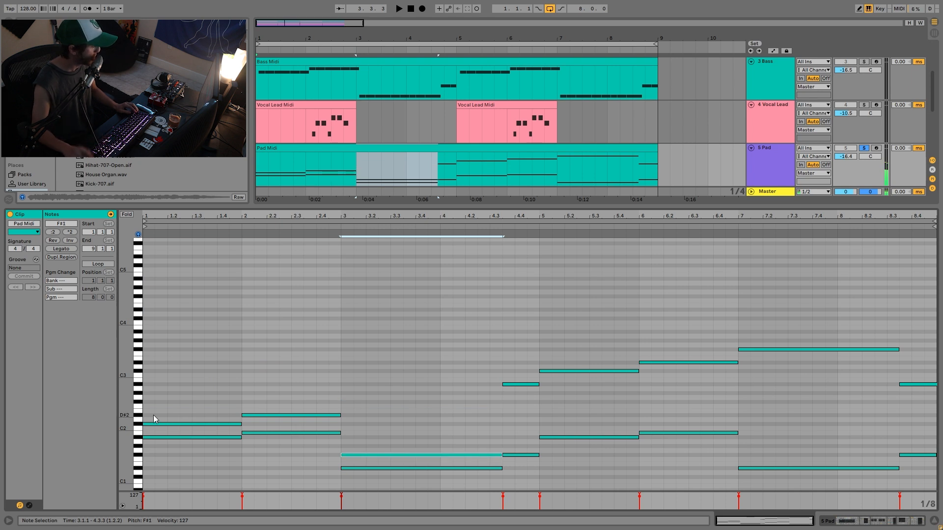
pyautogui.hotkey('ctrl', 'z')
pyautogui.hotkey('ctrl', 'z')
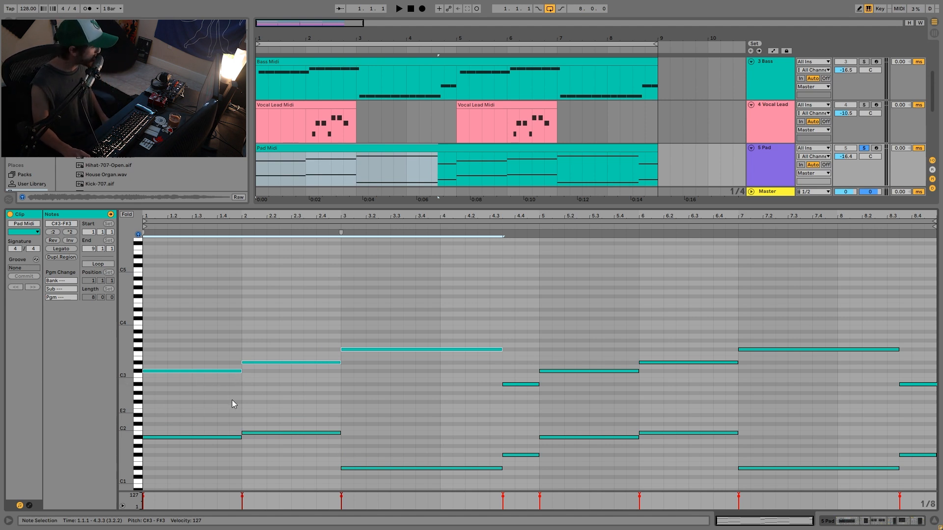
# - Try the Pad's upper bar 3 note an octave lower at F#2, and return it to F#3
pyautogui.click(404, 350)
pyautogui.hotkey('shift', 'Down')
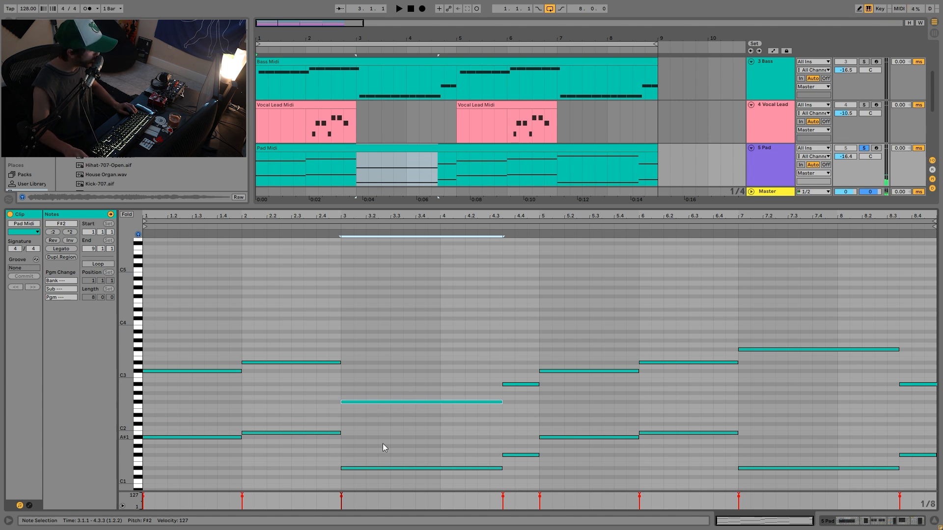
pyautogui.hotkey('shift', 'Up')
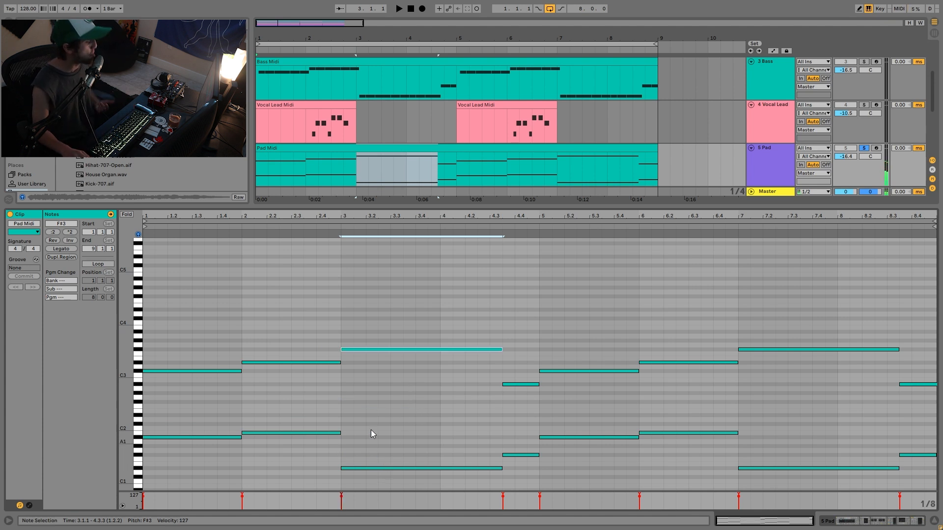
# - Highlight the Pad's low D#1 and high F#3 notes in bar 3 to examine the gap between them
pyautogui.keyDown('shift'); pyautogui.click(377, 468); pyautogui.keyUp('shift')
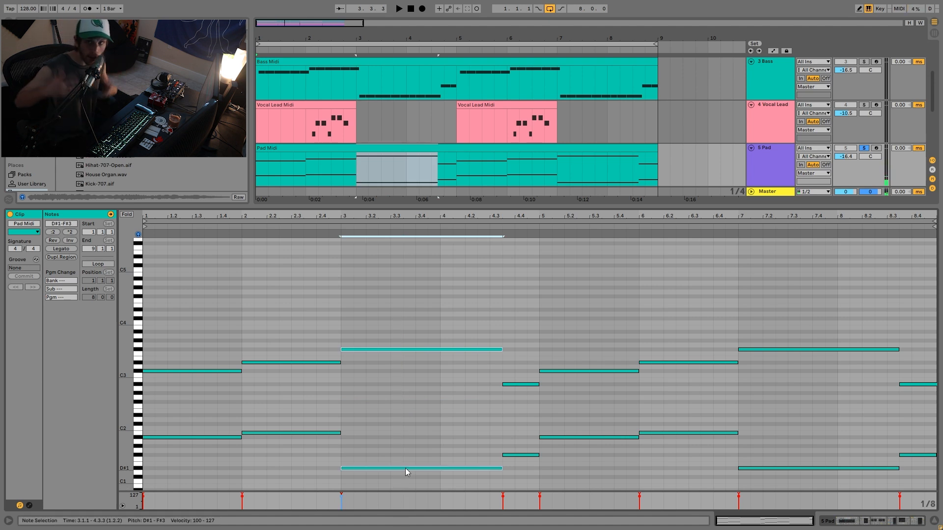
pyautogui.moveTo(429, 419); pyautogui.dragTo(425, 477)
pyautogui.moveTo(423, 402); pyautogui.dragTo(426, 323)
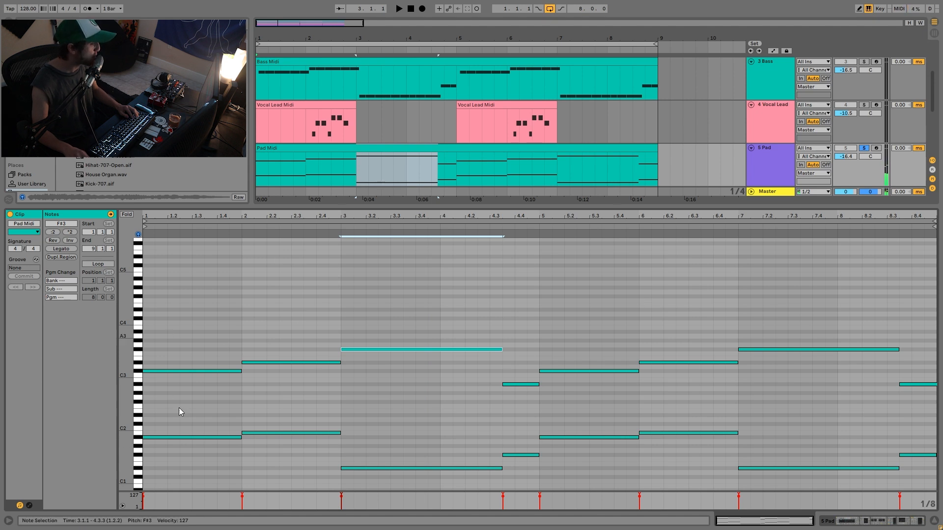
# - Play the Pad notes from the start, return to its device chain, and hear the full loop with the solo cleared
pyautogui.press('space')
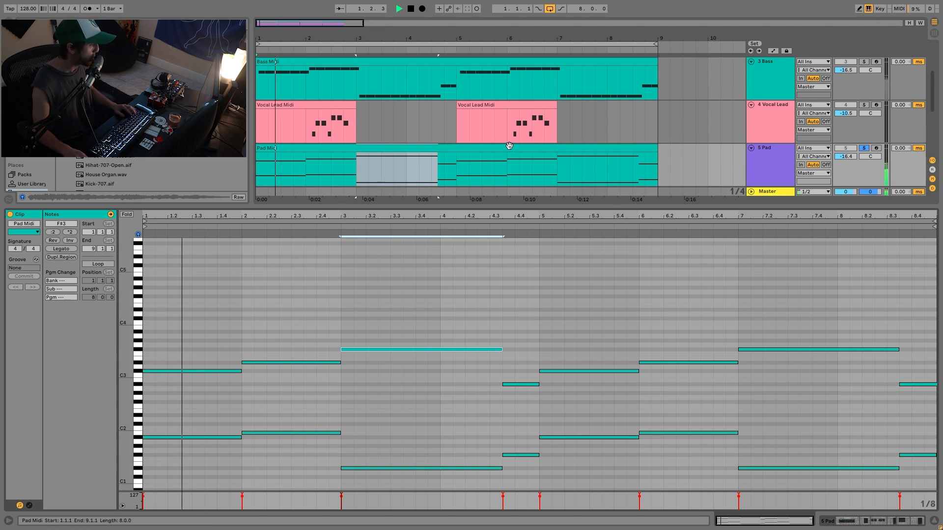
pyautogui.click(508, 146)
pyautogui.click(768, 175)
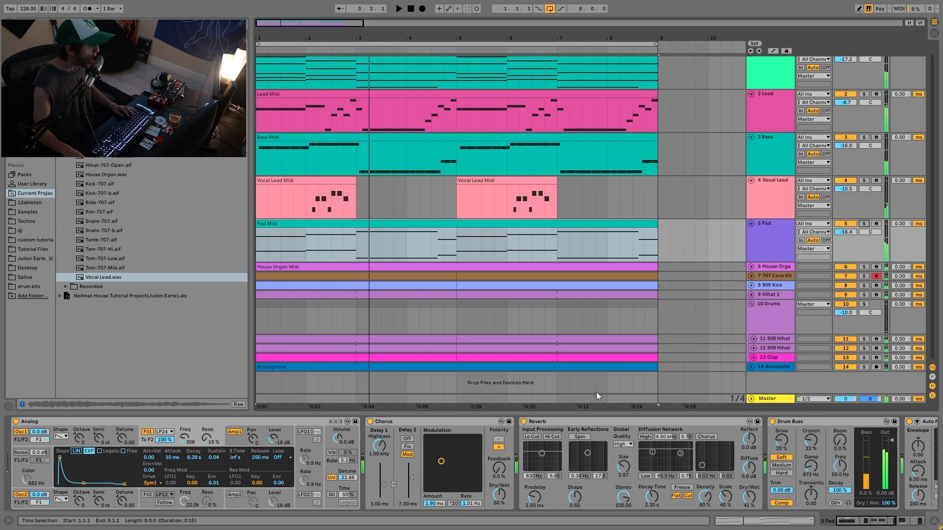
pyautogui.click(554, 223)
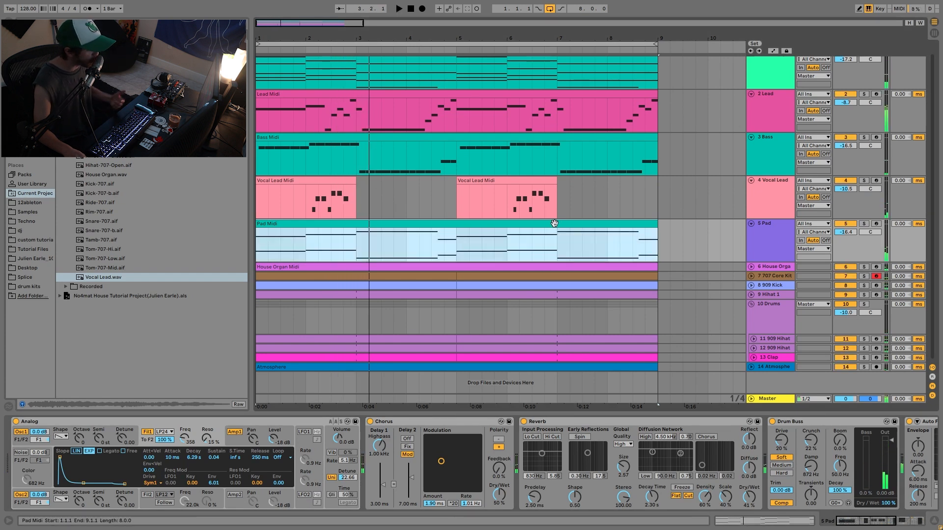
# - Compare the full loop from the start with the Pad track deactivated and with it active again
pyautogui.click(845, 224)
pyautogui.press('space')
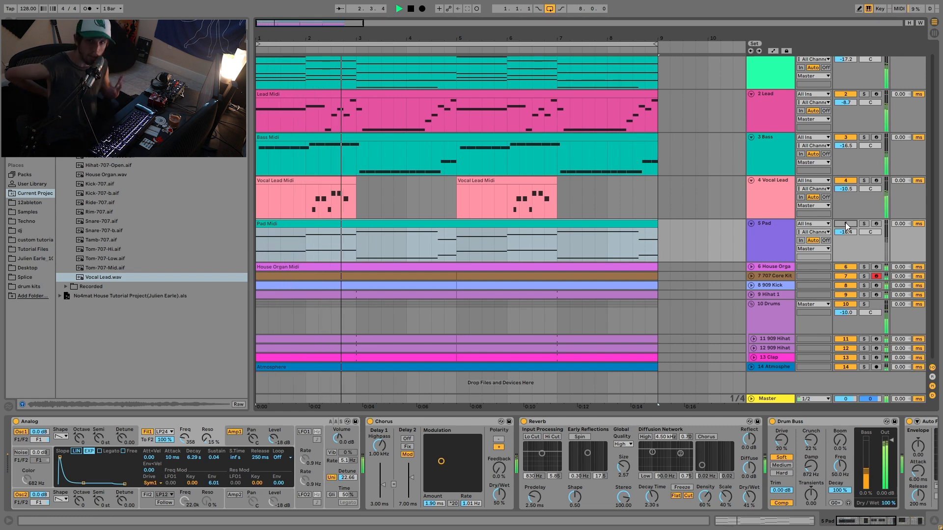
pyautogui.press('space')
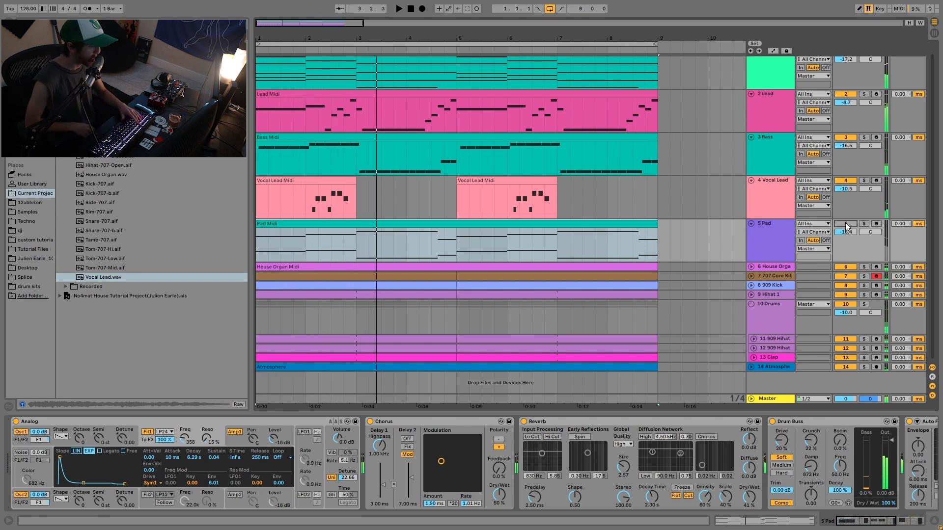
pyautogui.press('space')
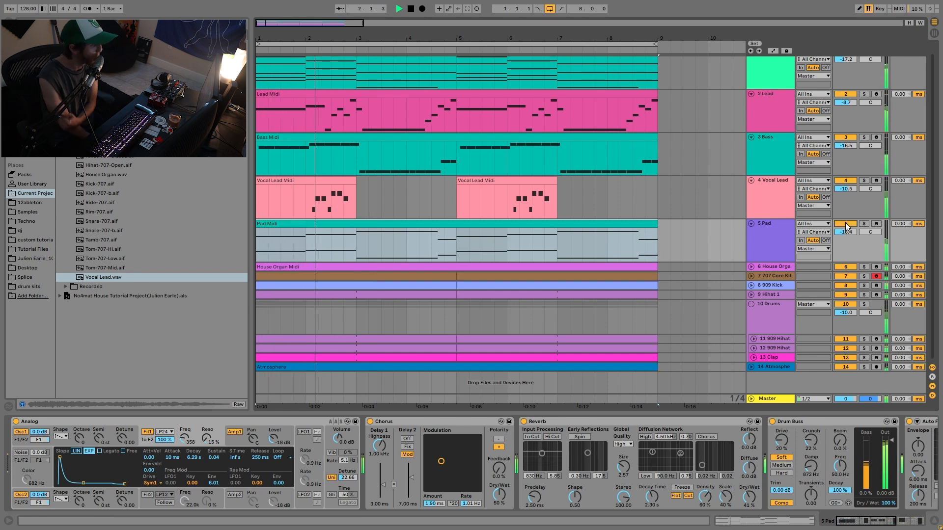
# - Solo the Pad, show the Analog's first amp envelope, and examine the Chorus, Reverb and Drum Buss in its chain
pyautogui.click(864, 224)
pyautogui.press('space')
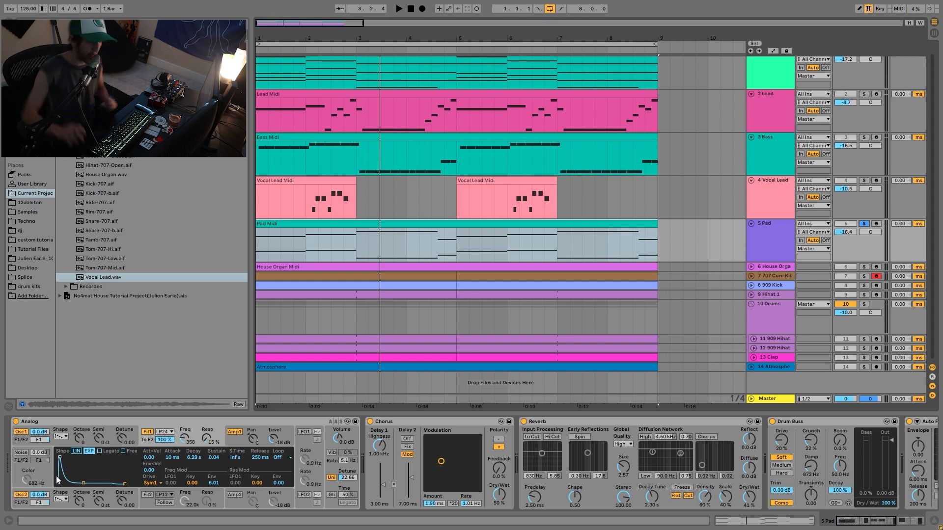
pyautogui.click(231, 434)
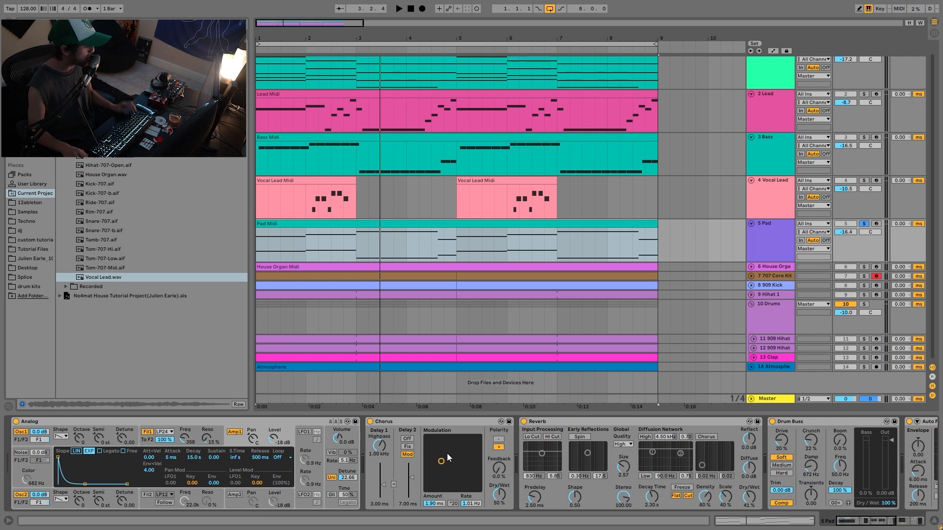
pyautogui.hscroll(5, 448, 462)
pyautogui.hscroll(5, 452, 502)
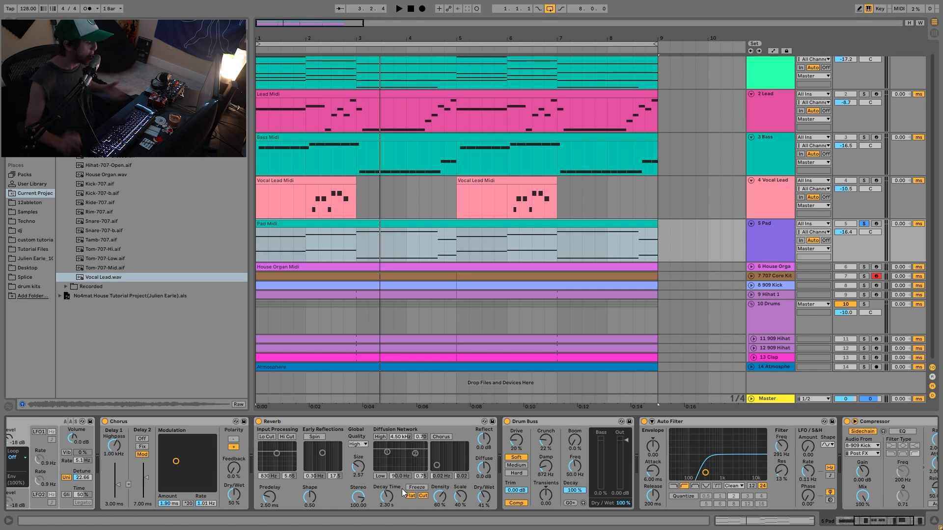
pyautogui.hscroll(2, 422, 450)
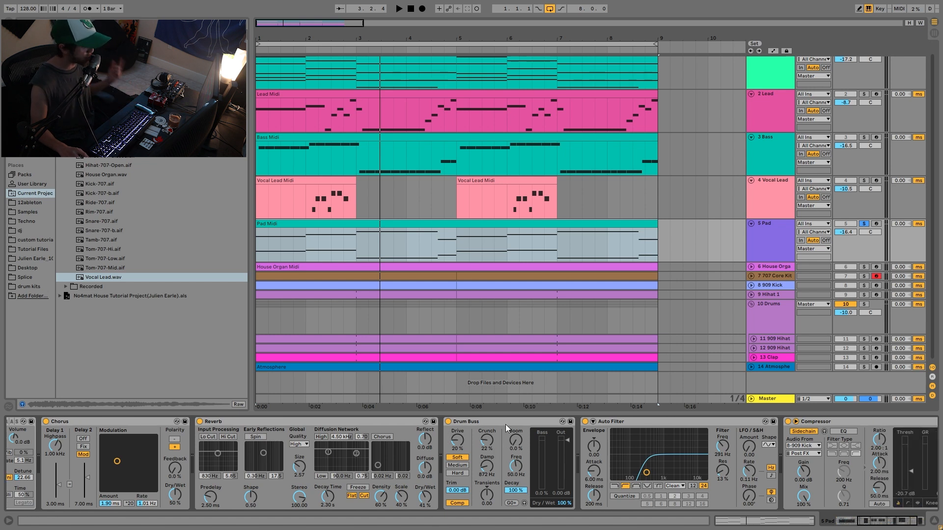
# - Try the soloed Pad with Drum Buss off and its track volume at -5.0 dB, and undo both changes
pyautogui.click(448, 422)
pyautogui.moveTo(852, 235); pyautogui.dragTo(848, 234)
pyautogui.press('space')
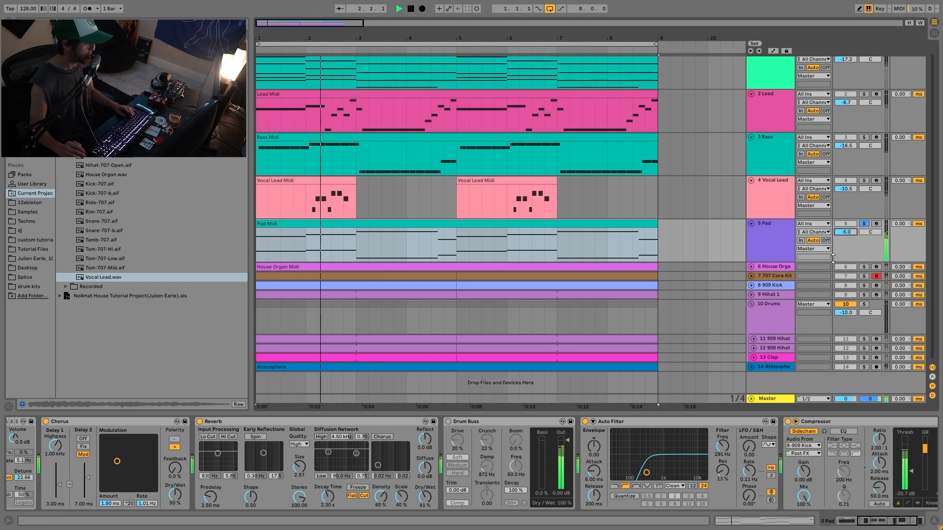
pyautogui.press('space')
pyautogui.hotkey('ctrl', 'z')
pyautogui.hotkey('ctrl', 'z')
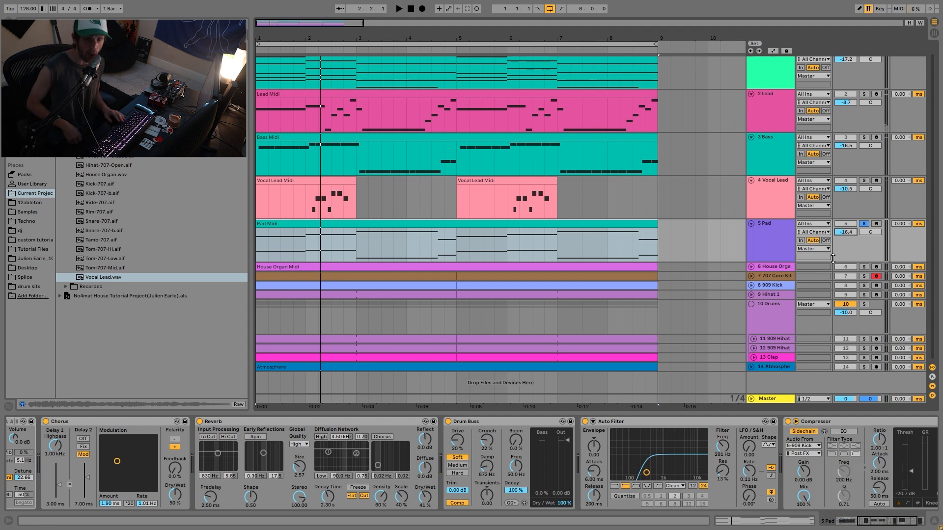
# - Set the Pad's track volume to -15.4 dB, play it soloed, and show the Auto Filter and Compressor ending its chain
pyautogui.press('space')
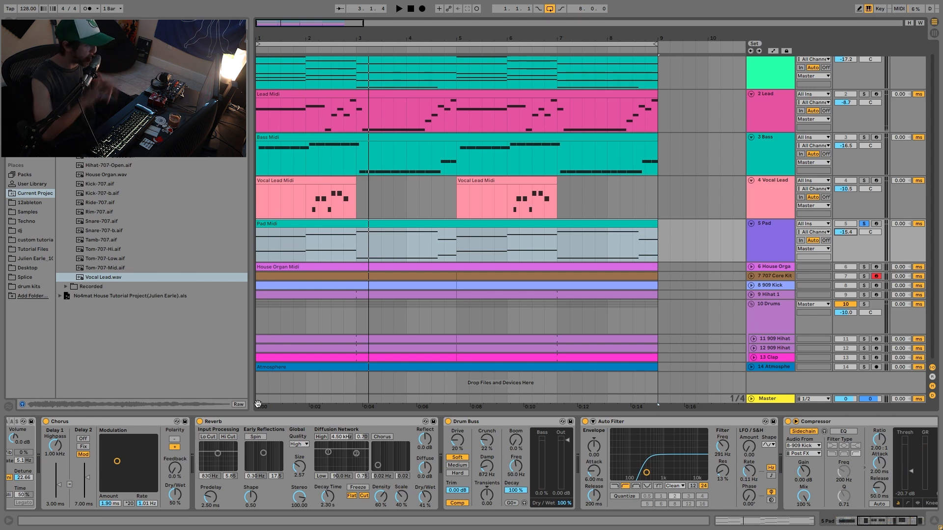
pyautogui.press('space')
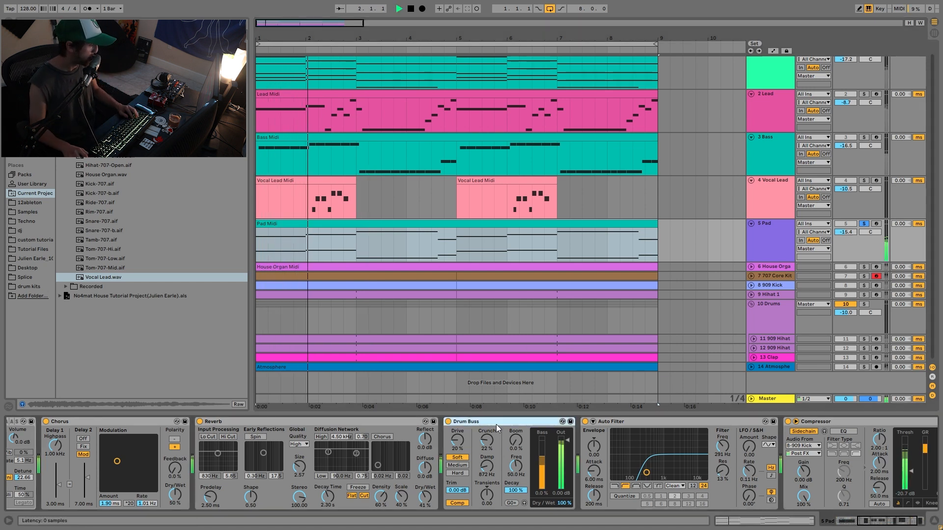
pyautogui.press('space')
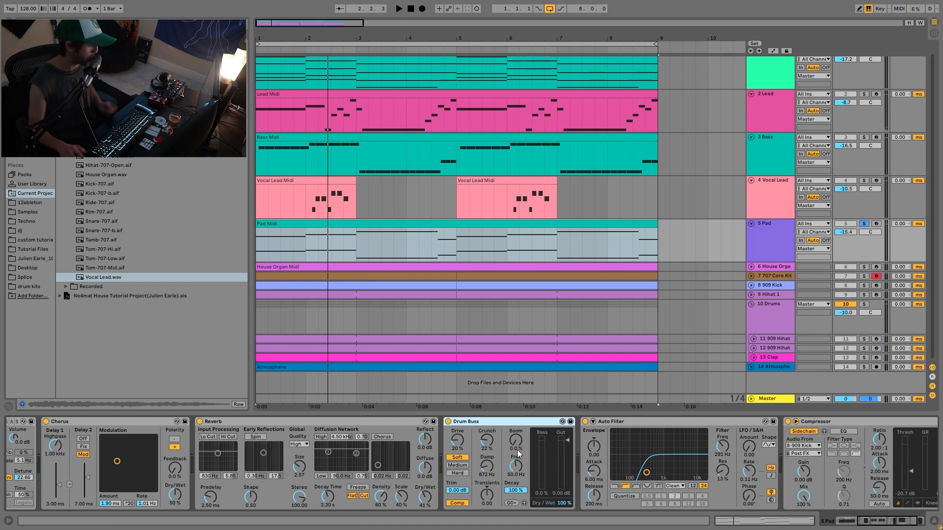
pyautogui.hscroll(4, 550, 466)
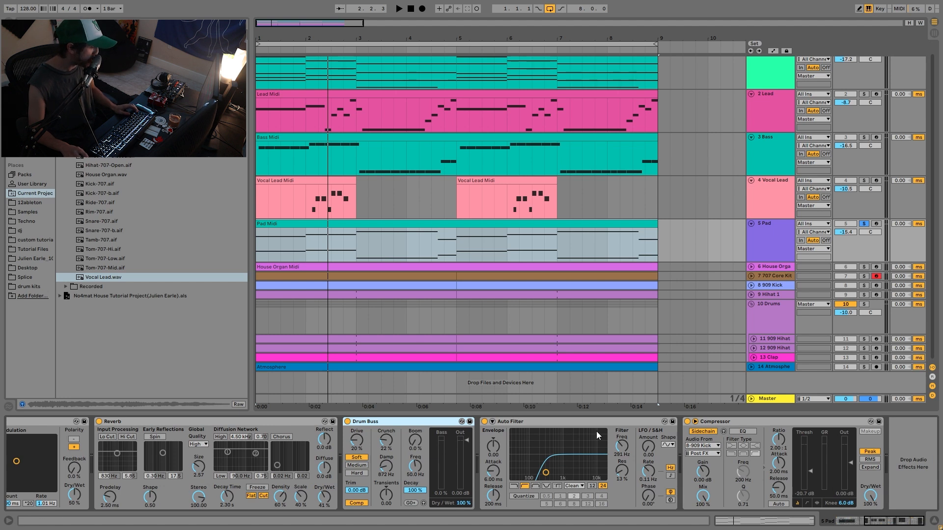
pyautogui.click(741, 422)
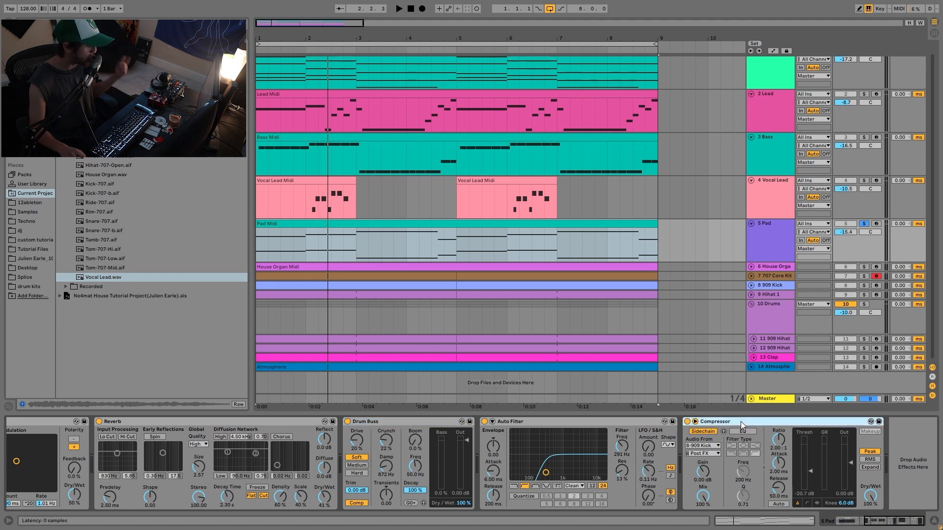
# - Solo and unfold the House Organ track, play its clip, and add the Pad to the solo
pyautogui.click(864, 267)
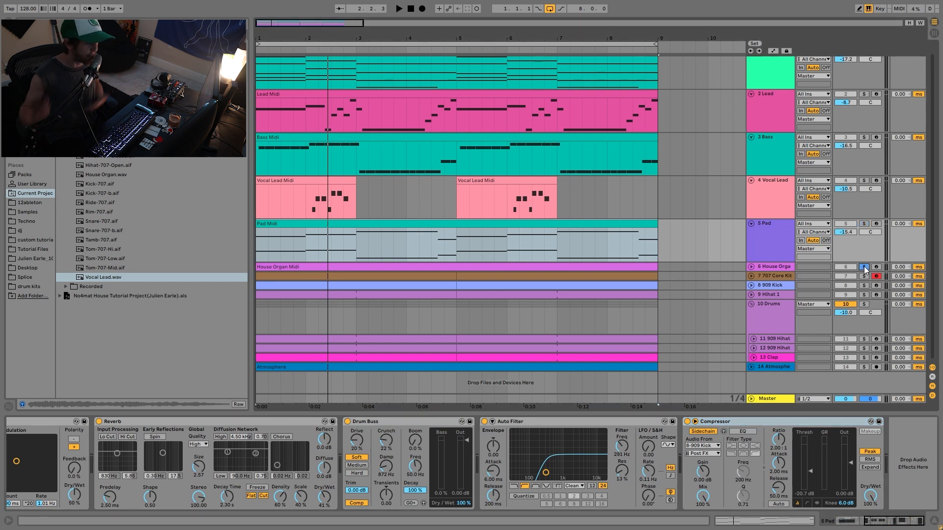
pyautogui.click(745, 261)
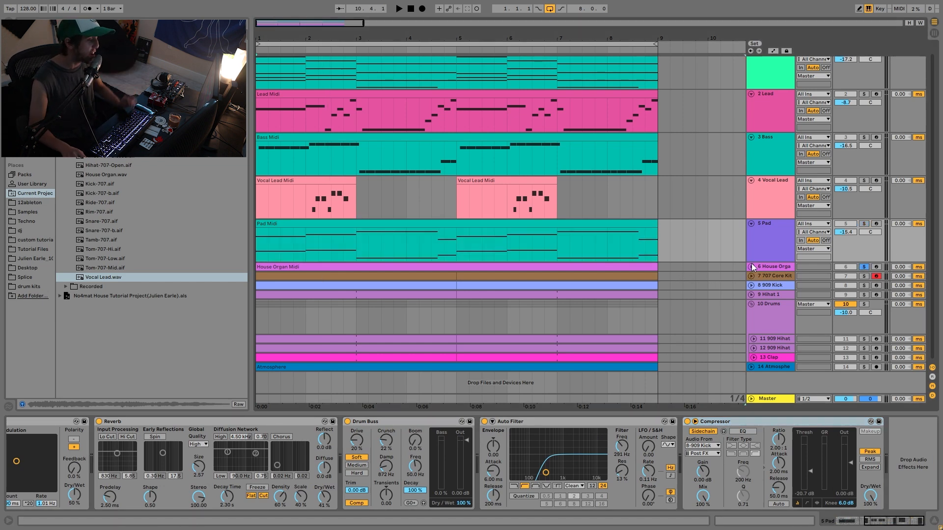
pyautogui.click(751, 267)
pyautogui.click(627, 267)
pyautogui.press('space')
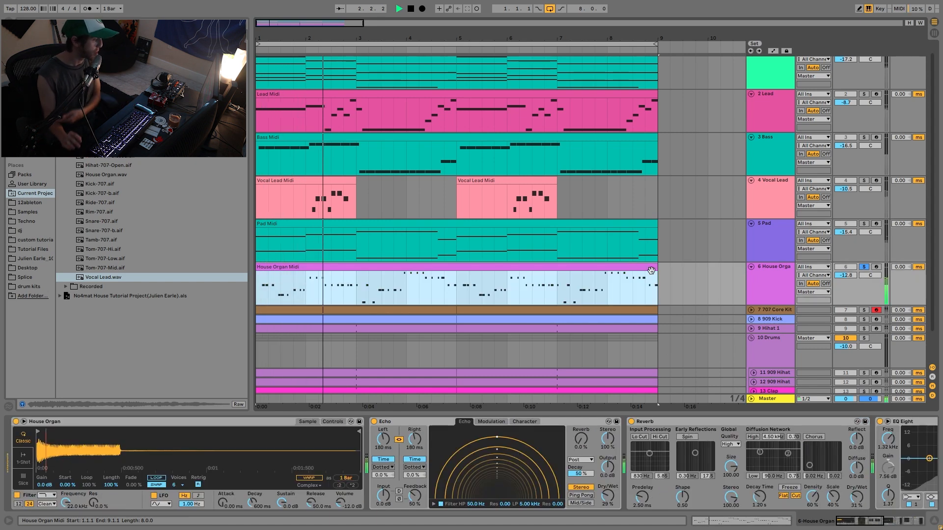
pyautogui.click(864, 223)
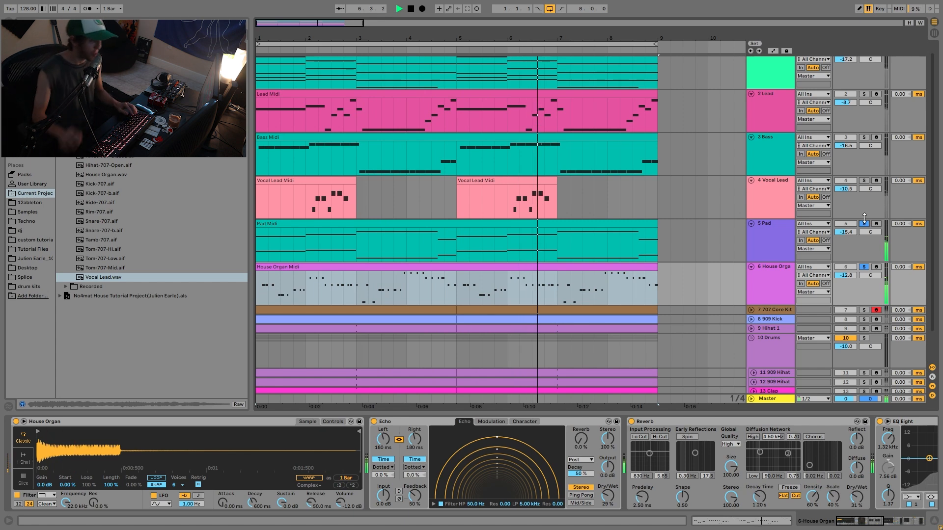
# - Show the House Organ clip's notes, play them with only that track soloed, and return to its device chain
pyautogui.doubleClick(497, 270)
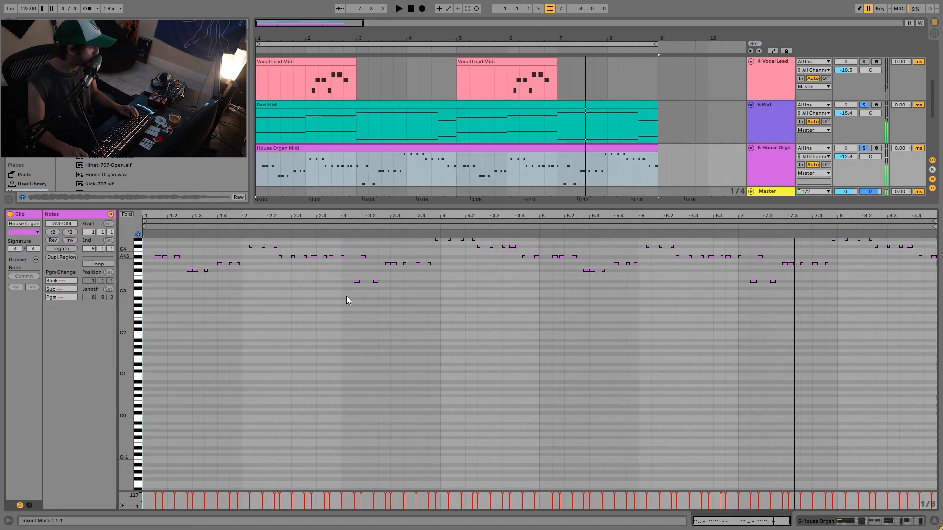
pyautogui.click(865, 149)
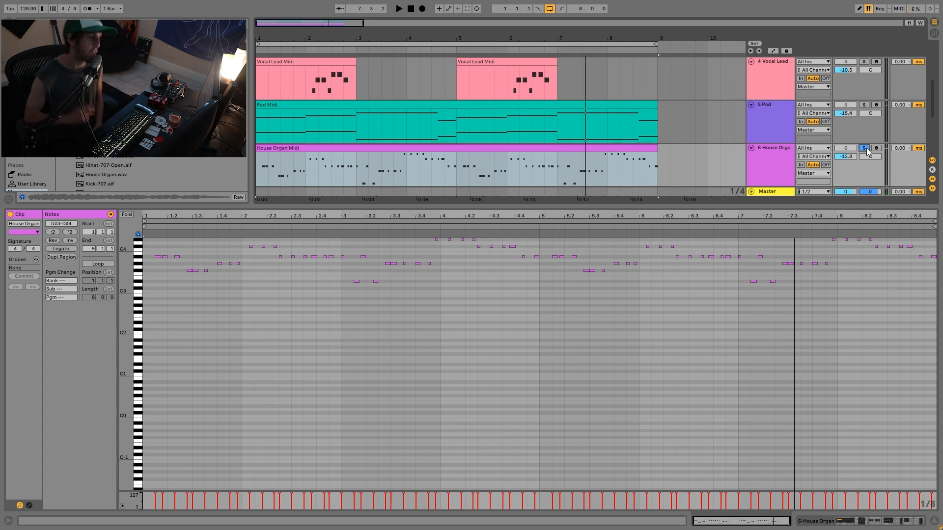
pyautogui.press('space')
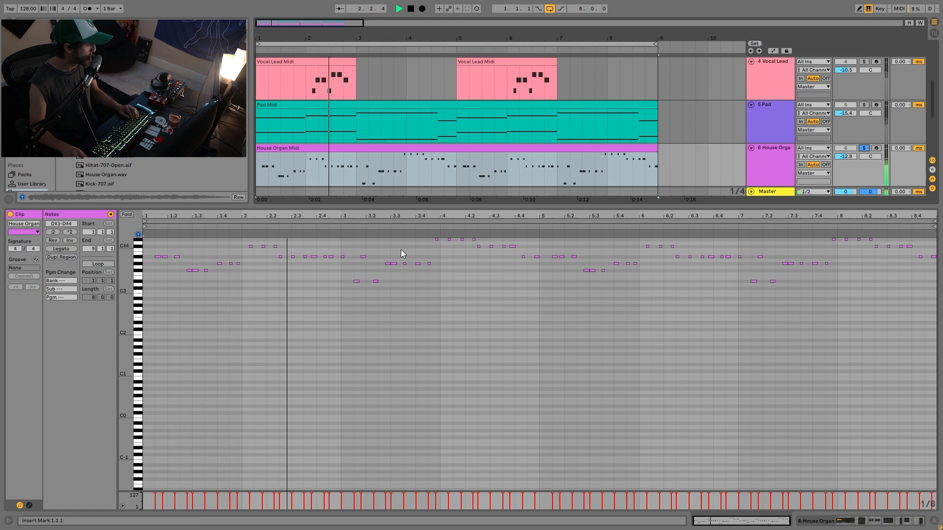
pyautogui.press('space')
pyautogui.press('space')
pyautogui.click(767, 164)
pyautogui.doubleClick(767, 164)
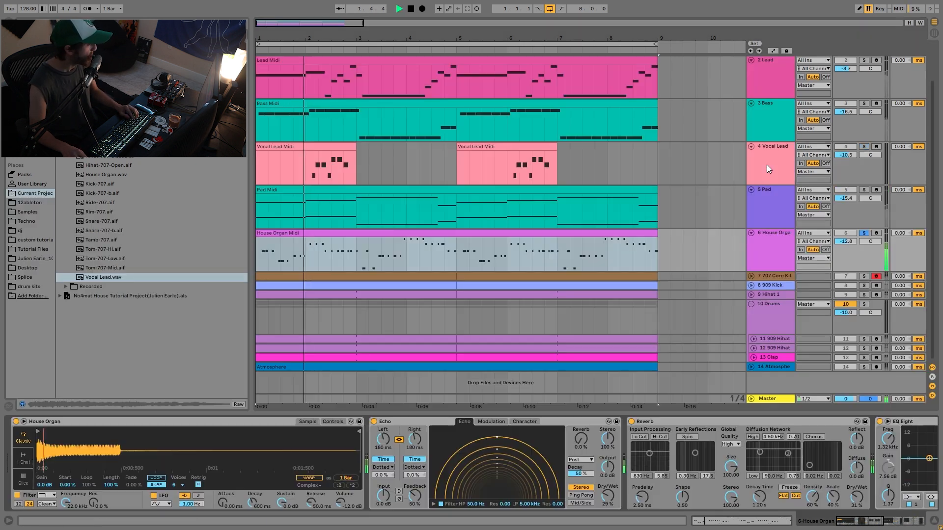
# - Clear the House Organ solo and play the Lead soloed, adding the Vocal Lead to the solo
pyautogui.press('space')
pyautogui.click(864, 233)
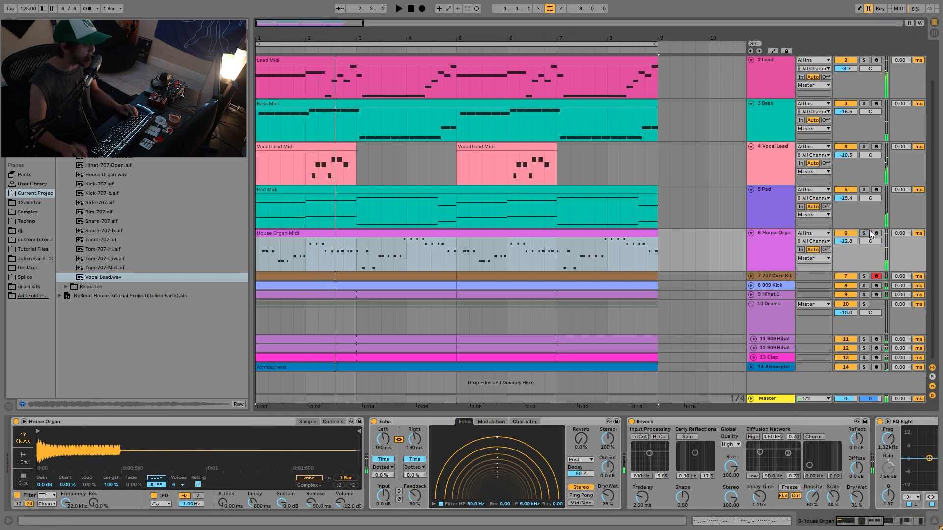
pyautogui.scroll(2, 879, 225)
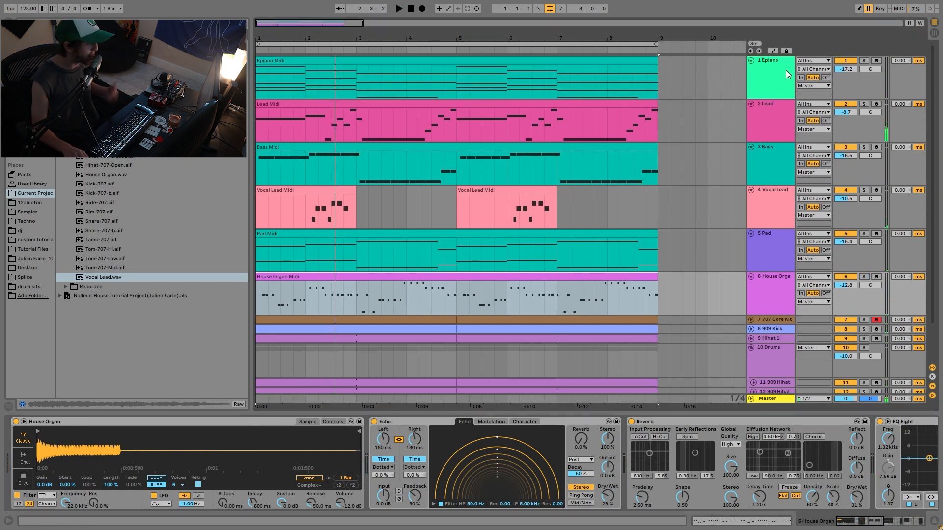
pyautogui.click(864, 104)
pyautogui.click(530, 102)
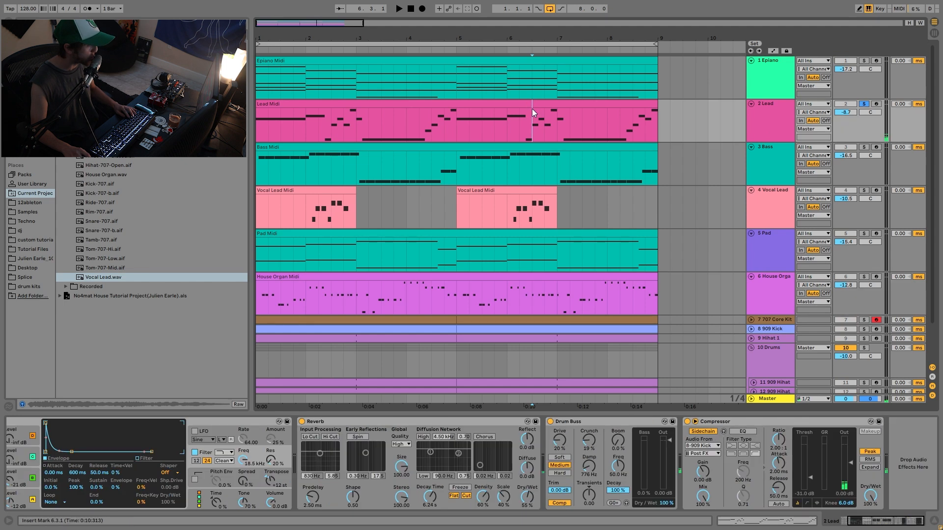
pyautogui.press('space')
pyautogui.keyDown('ctrl'); pyautogui.click(863, 190); pyautogui.keyUp('ctrl')
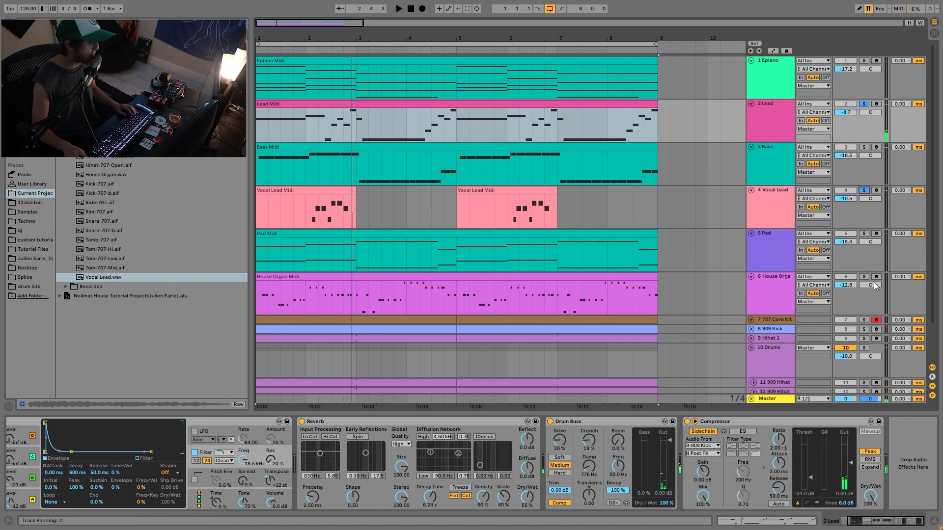
# - Play the House Organ together with the soloed Lead and Vocal Lead, adding the Epiano to the solo
pyautogui.click(755, 284)
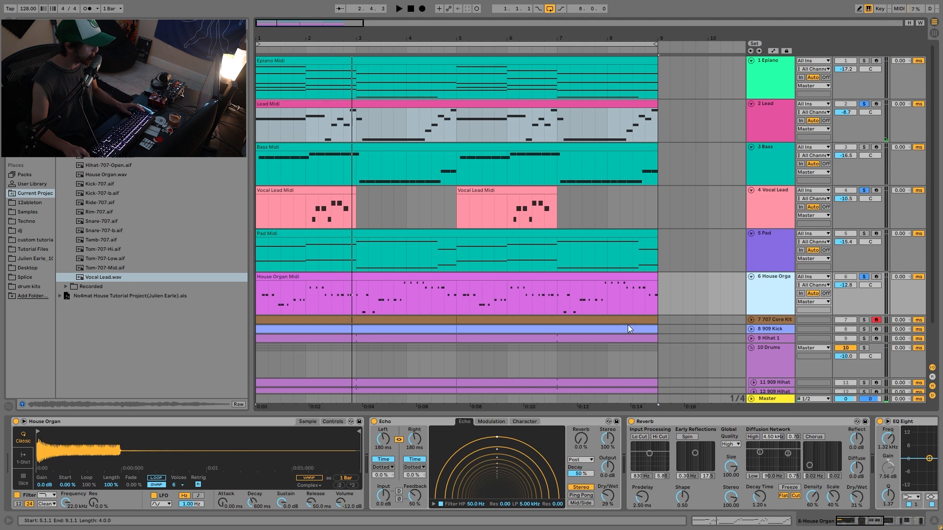
pyautogui.click(506, 276)
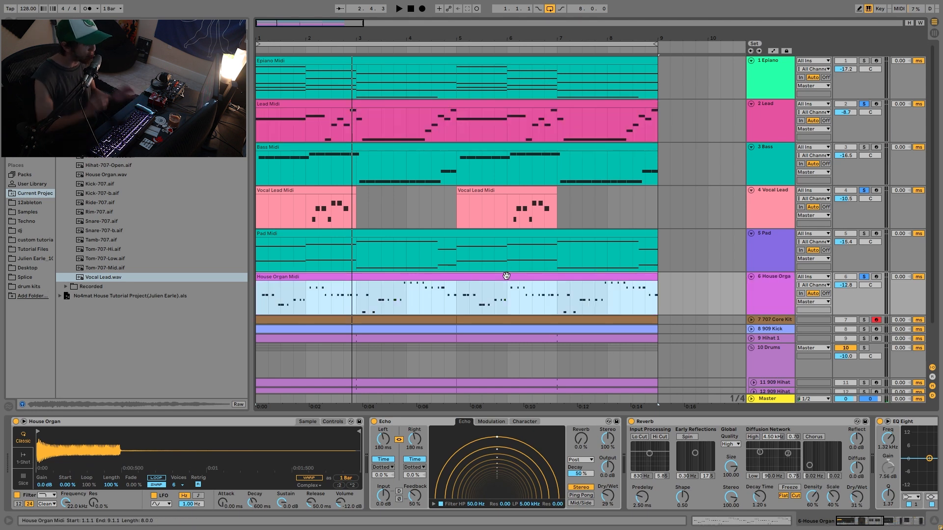
pyautogui.press('space')
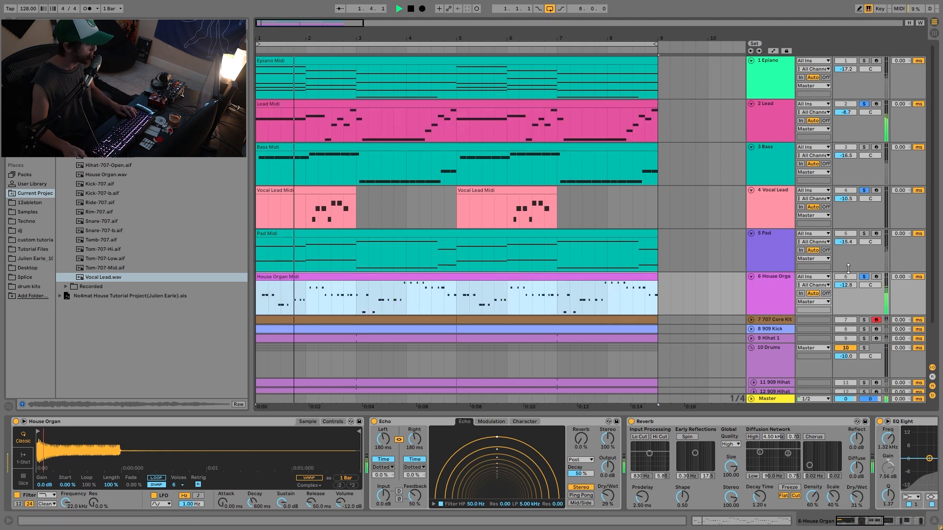
pyautogui.click(863, 61)
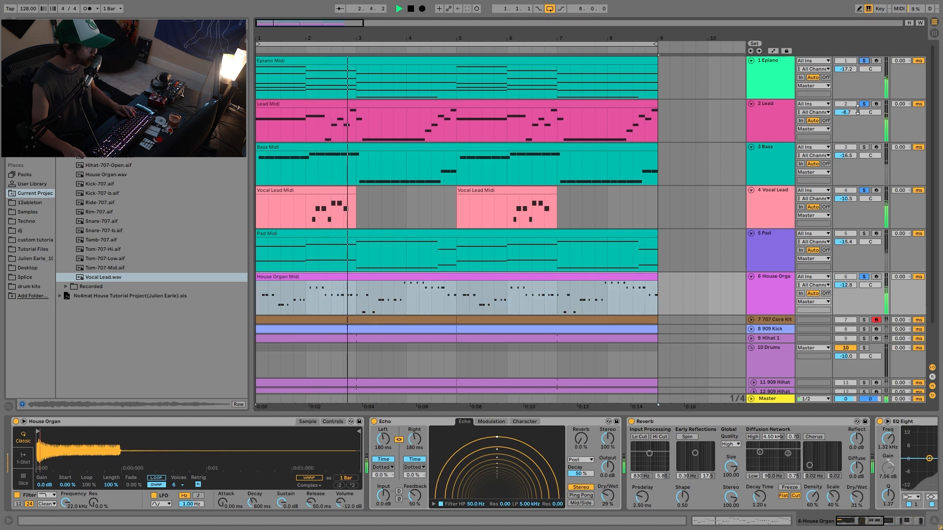
pyautogui.press('space')
# - Compare the full loop with the House Organ deactivated and with it active again, and solo the House Organ
pyautogui.click(863, 276)
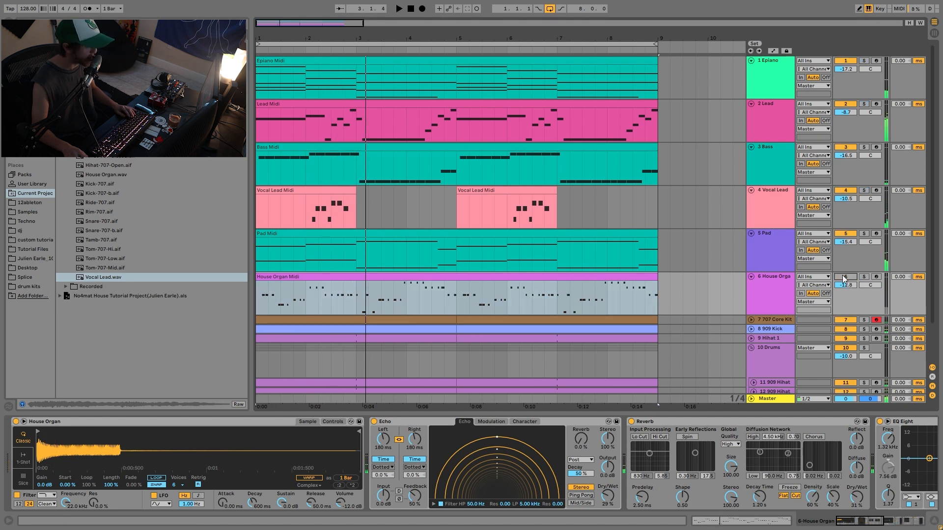
pyautogui.press('space')
pyautogui.click(774, 292)
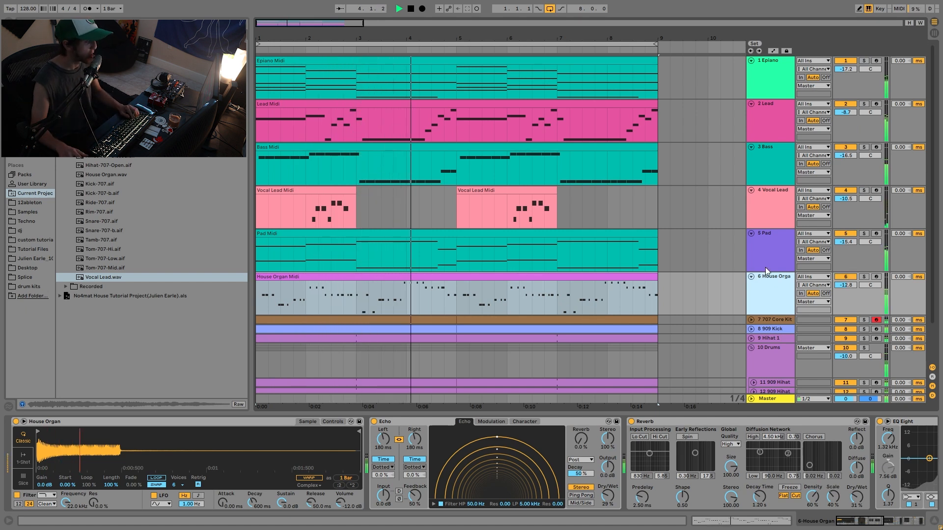
pyautogui.click(863, 277)
pyautogui.press('space')
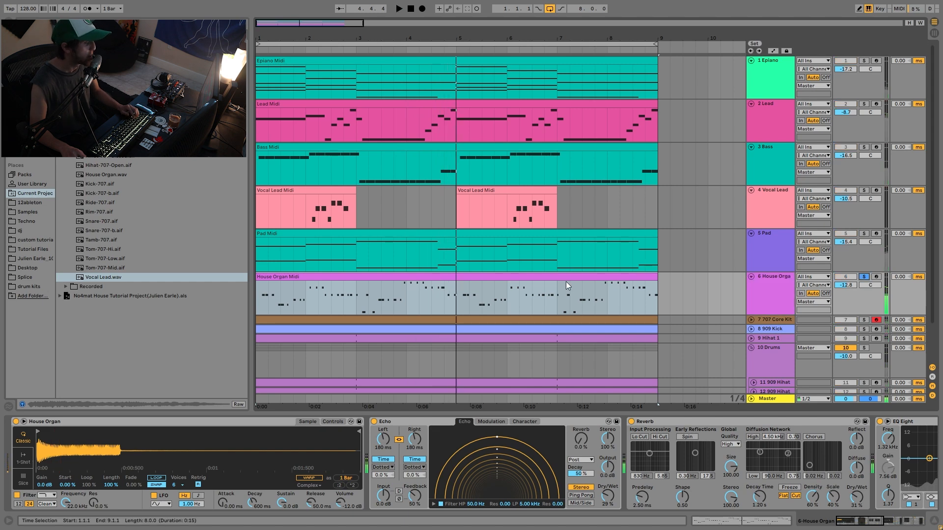
# - Show the House Organ clip's notes again, play its first bar soloed, and return to the device chain
pyautogui.doubleClick(567, 288)
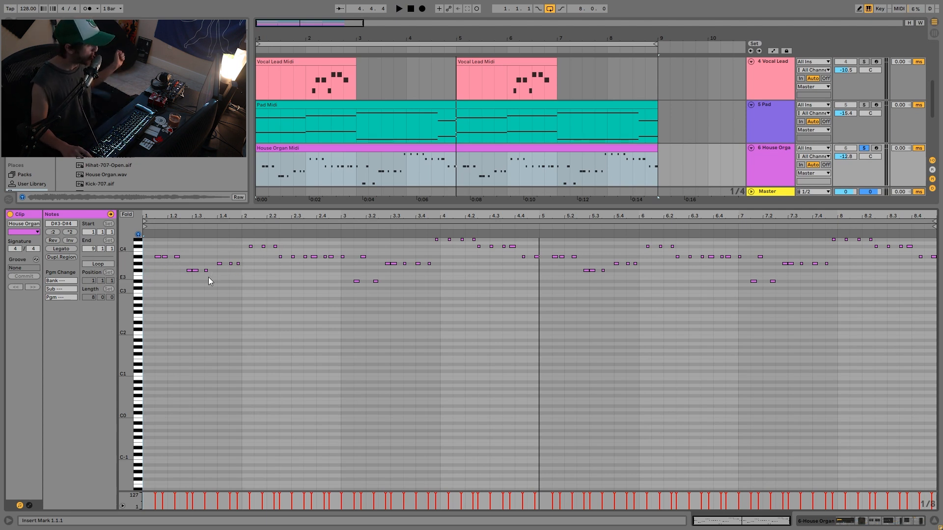
pyautogui.press('space')
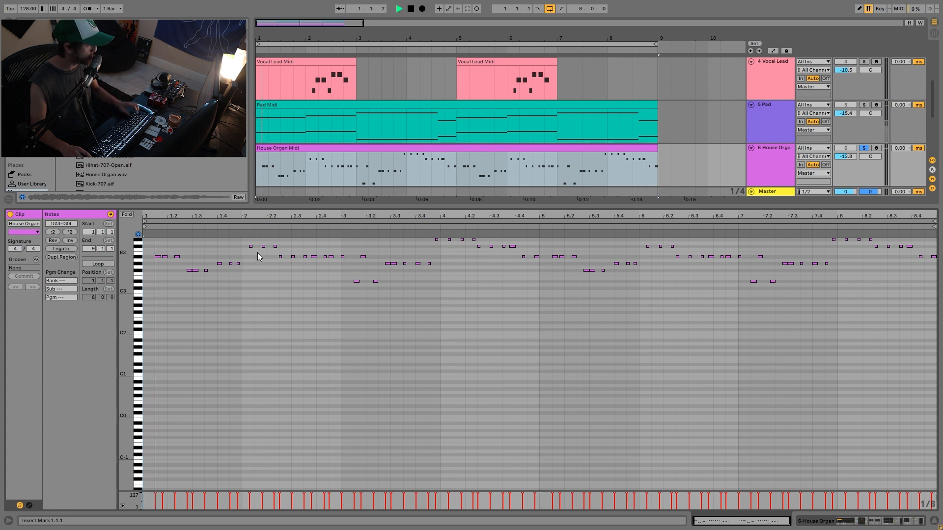
pyautogui.press('space')
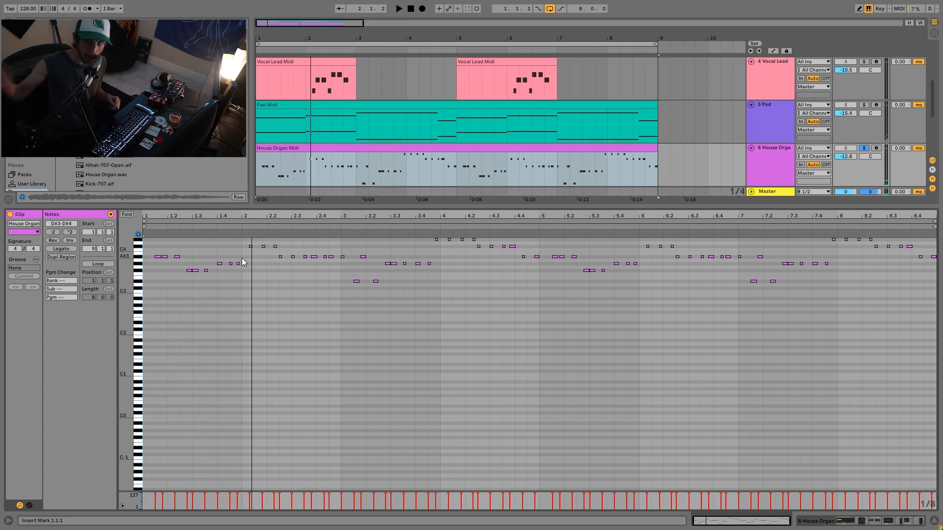
pyautogui.click(784, 158)
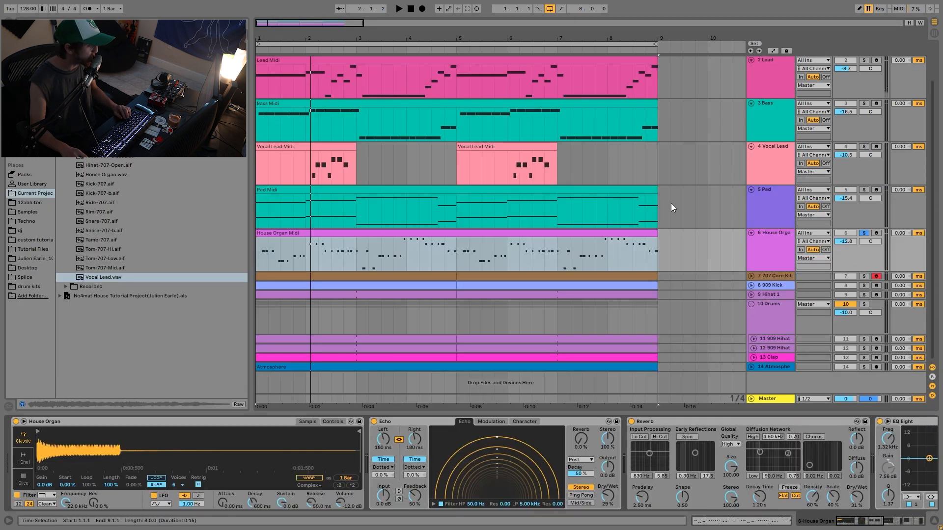
pyautogui.click(630, 243)
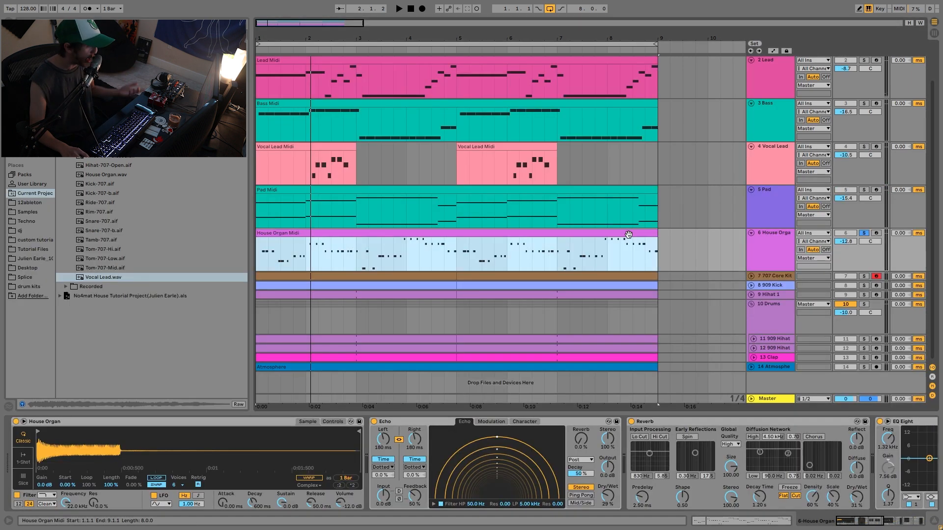
# - Unsolo the House Organ and play the opening of the full loop with all tracks
pyautogui.click(868, 233)
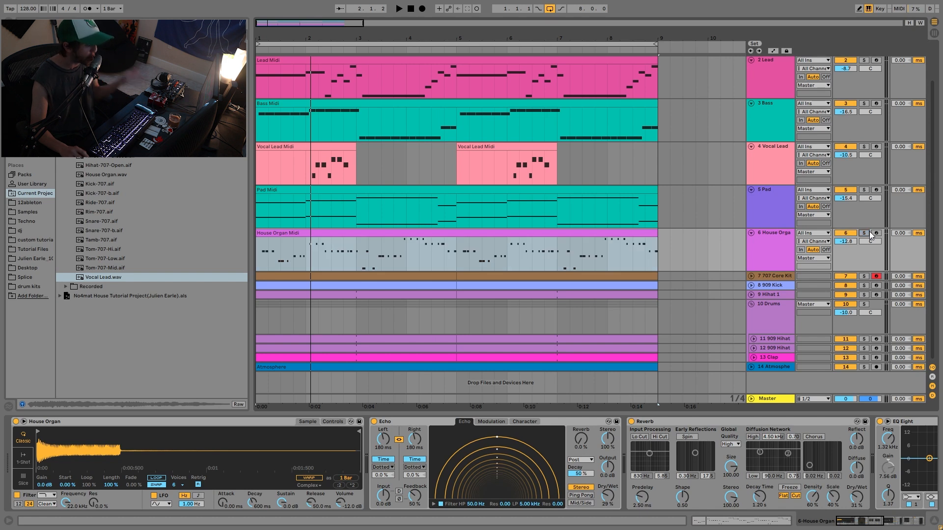
pyautogui.press('space')
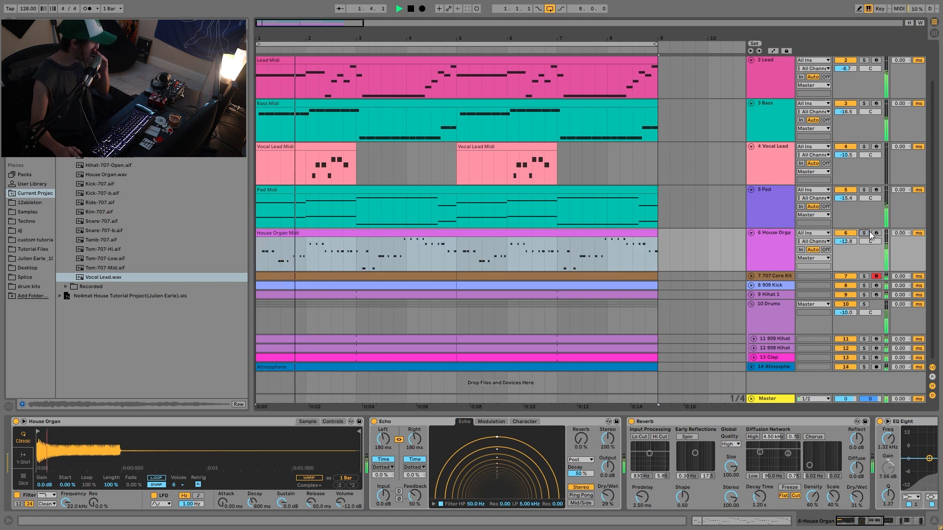
pyautogui.press('space')
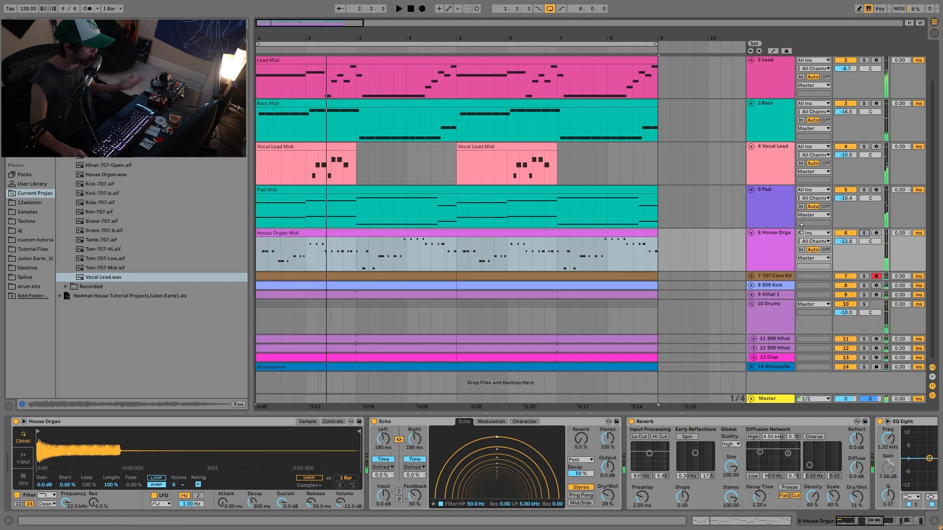
# - Solo the House Organ and examine the sampler, Echo, Reverb, EQ Eight and Drum Buss in its chain
pyautogui.click(864, 234)
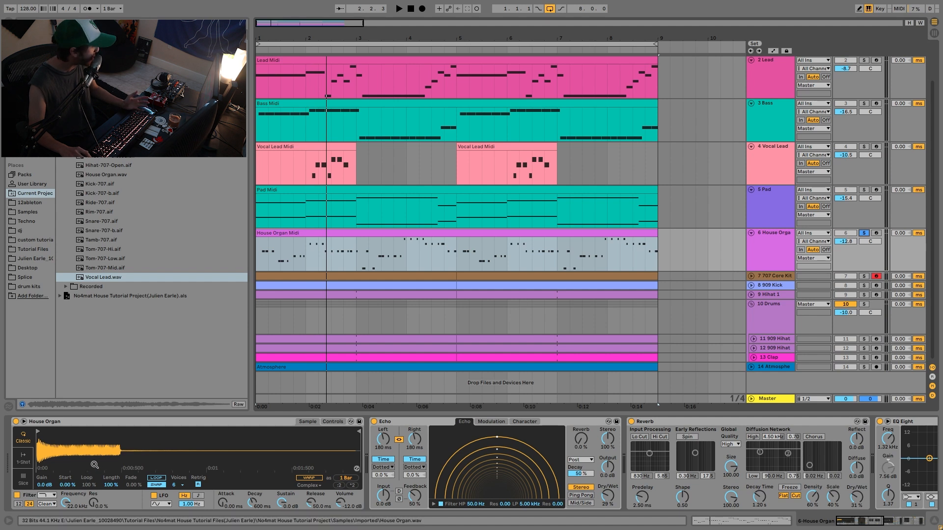
pyautogui.hscroll(4, 380, 454)
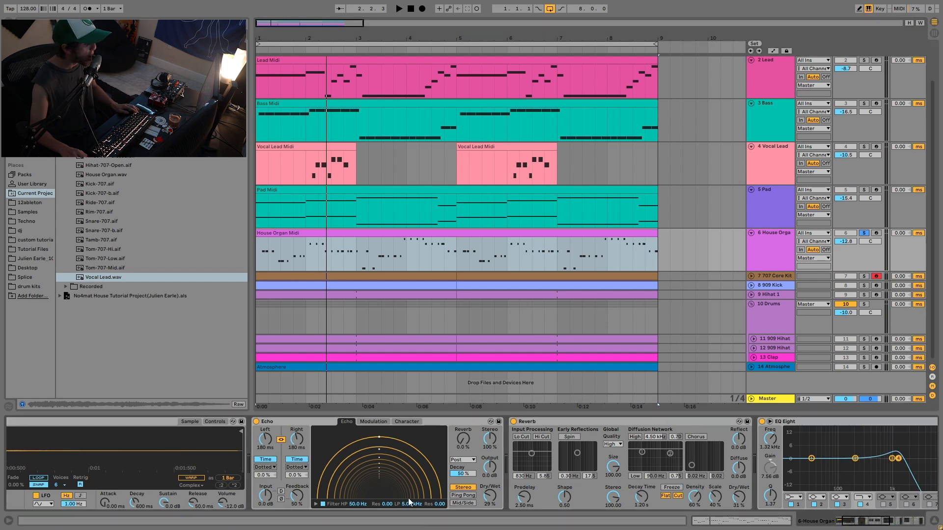
pyautogui.hscroll(10, 591, 472)
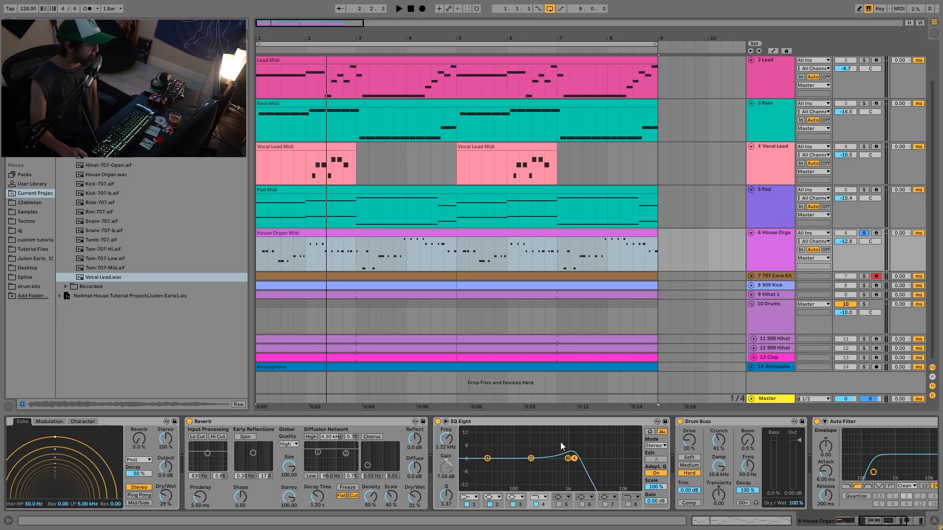
# - Play the soloed House Organ and compare its sound with EQ Eight off and on again
pyautogui.press('space')
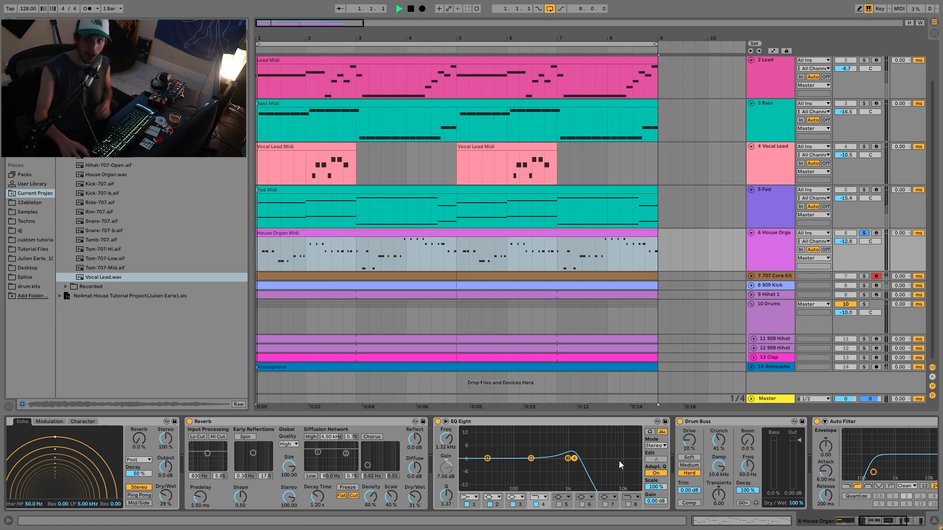
pyautogui.press('space')
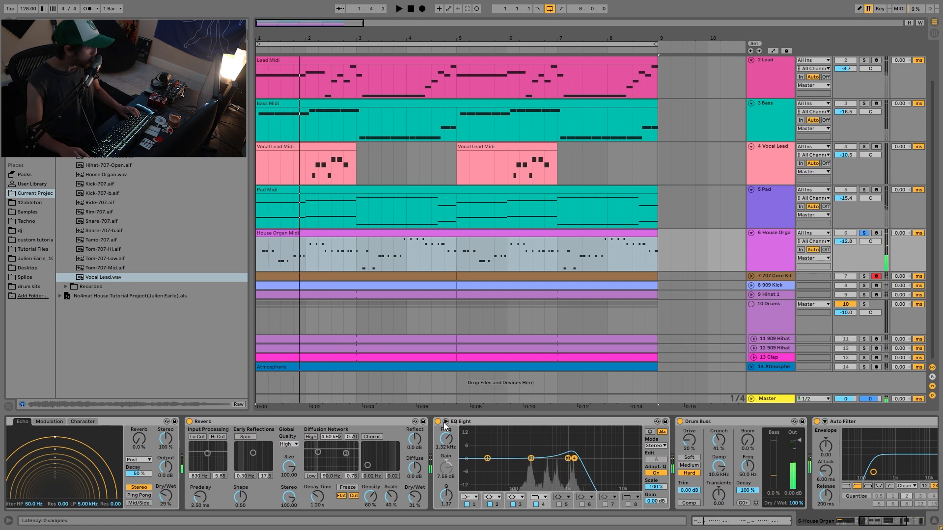
pyautogui.press('space')
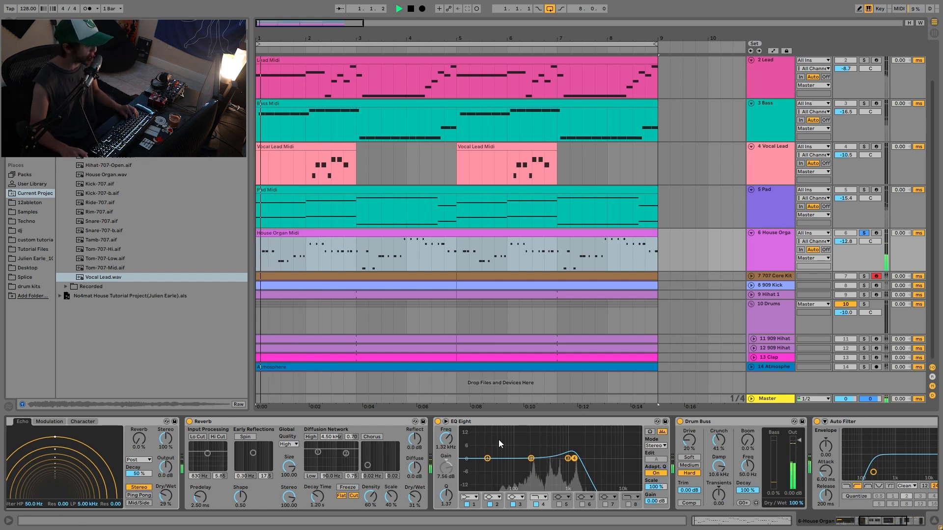
pyautogui.click(437, 422)
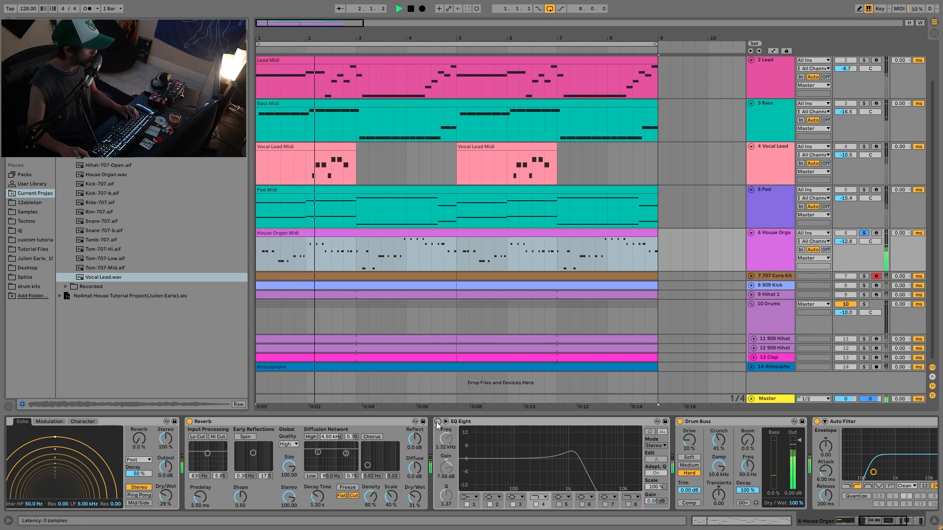
pyautogui.click(437, 422)
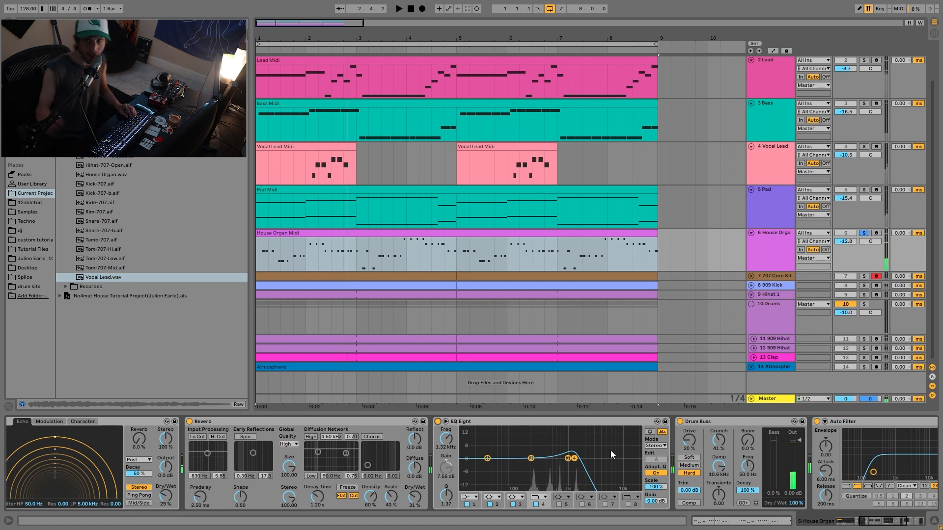
# - Replay the soloed House Organ from the start, bypassing EQ Eight and re-enabling it during playback
pyautogui.press('space')
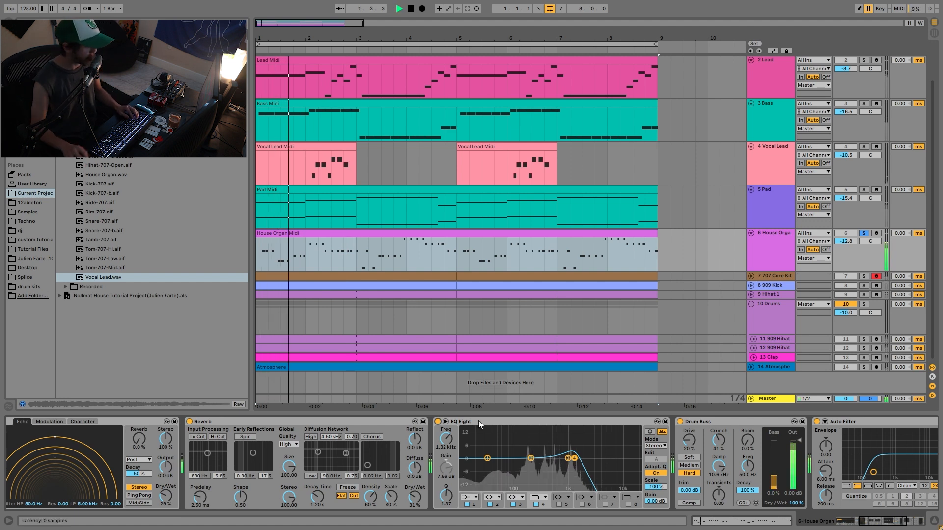
pyautogui.click(438, 422)
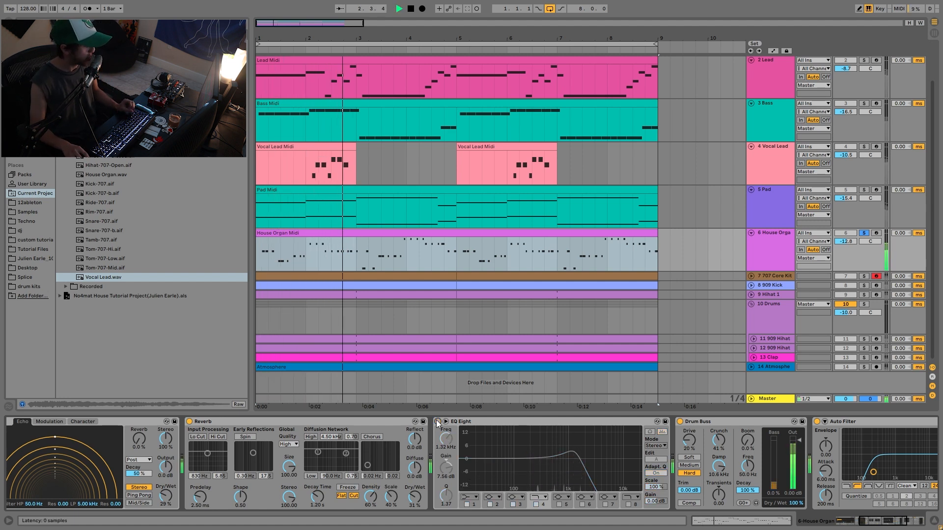
pyautogui.click(437, 421)
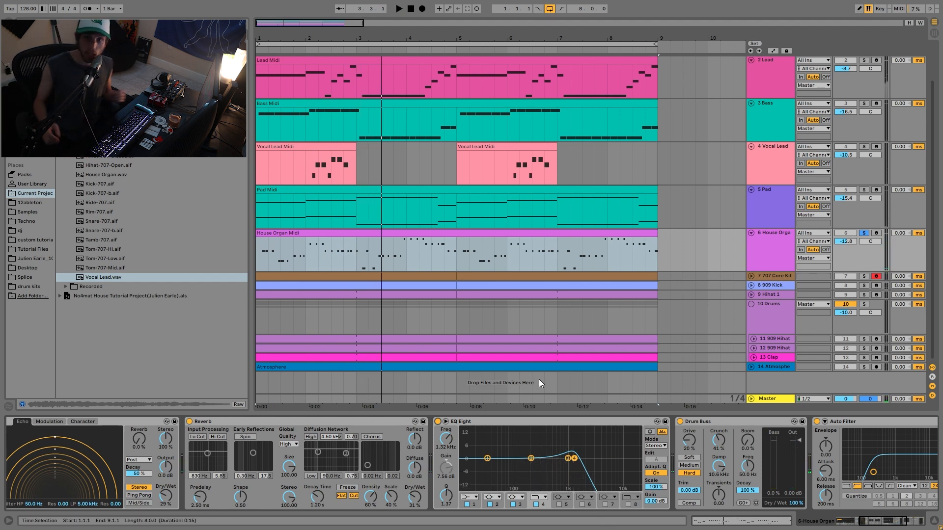
# - Play the soloed House Organ again and examine Drum Buss, Auto Filter and the sidechained Compressor at the end of its chain
pyautogui.scroll(-3, 563, 446)
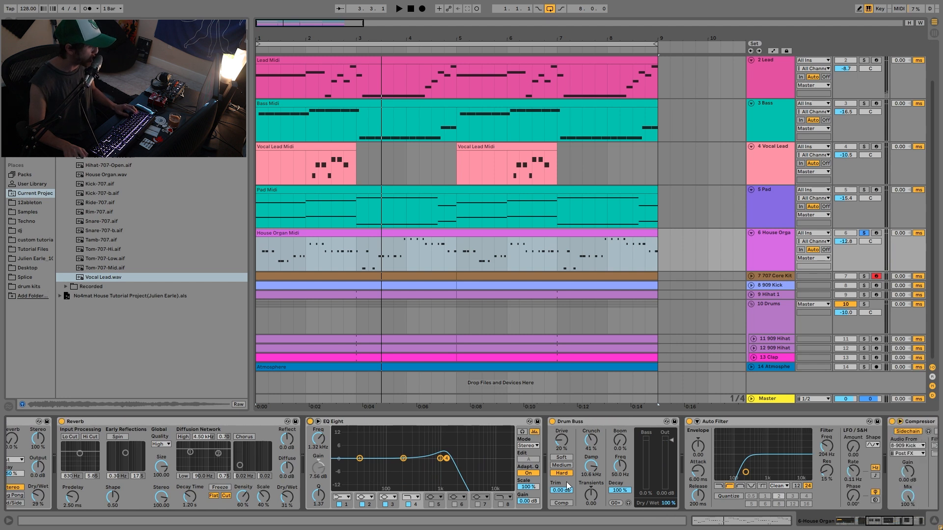
pyautogui.press('space')
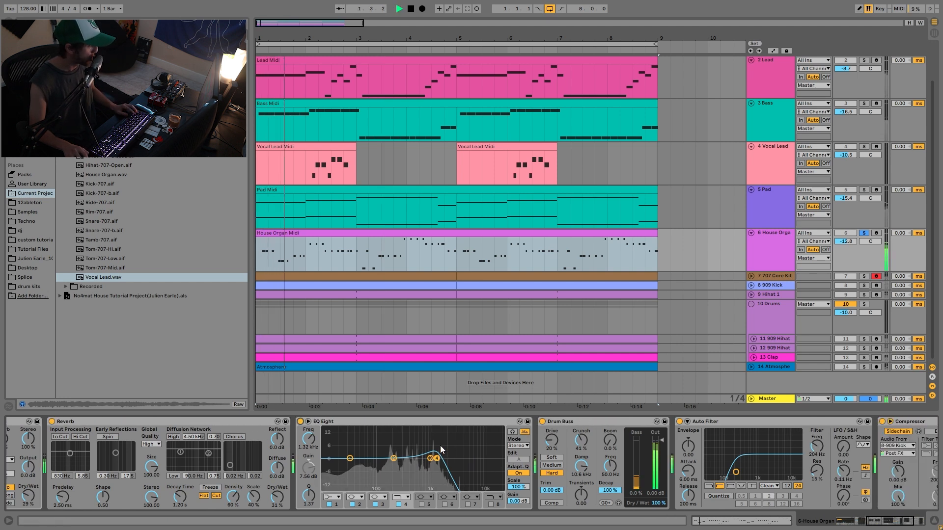
pyautogui.scroll(-3, 491, 440)
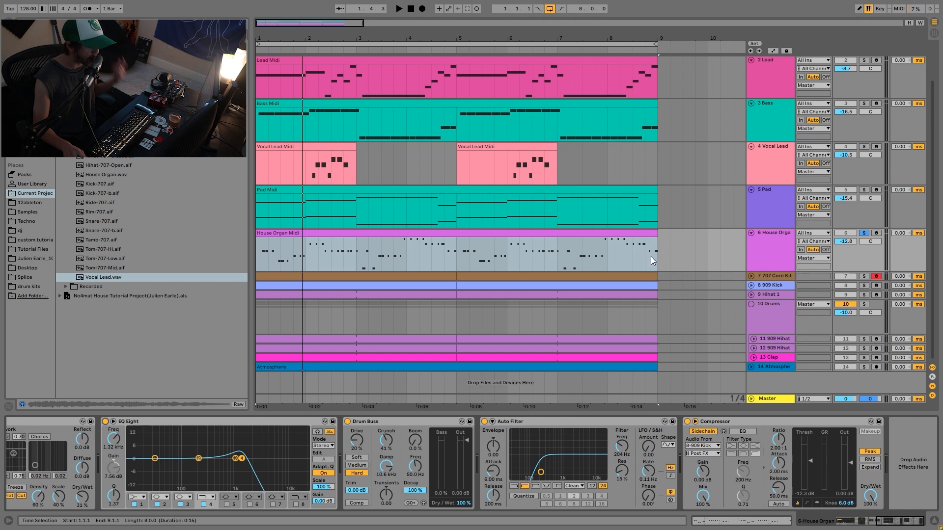
# - Solo the six melodic tracks from Epiano to House Organ together, play their opening bar, and unsolo them
pyautogui.scroll(2, 762, 230)
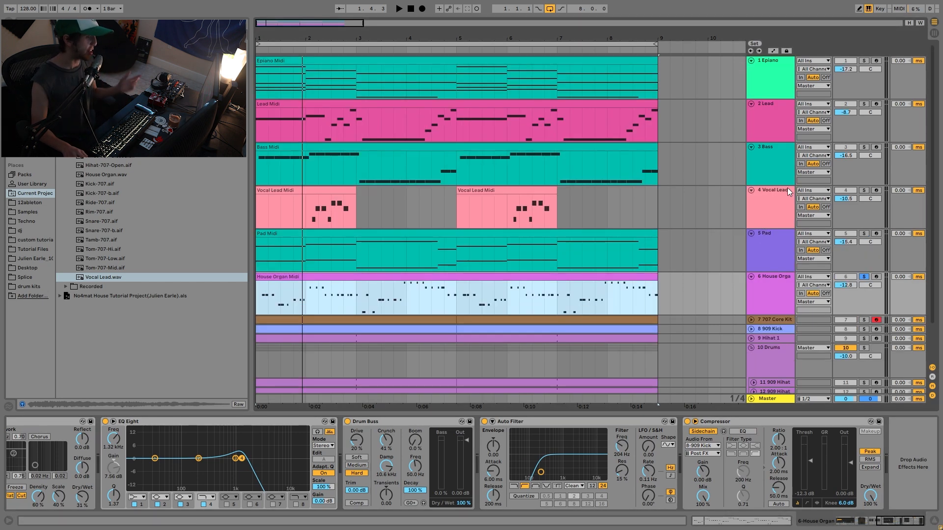
pyautogui.keyDown('shift'); pyautogui.click(775, 75); pyautogui.keyUp('shift')
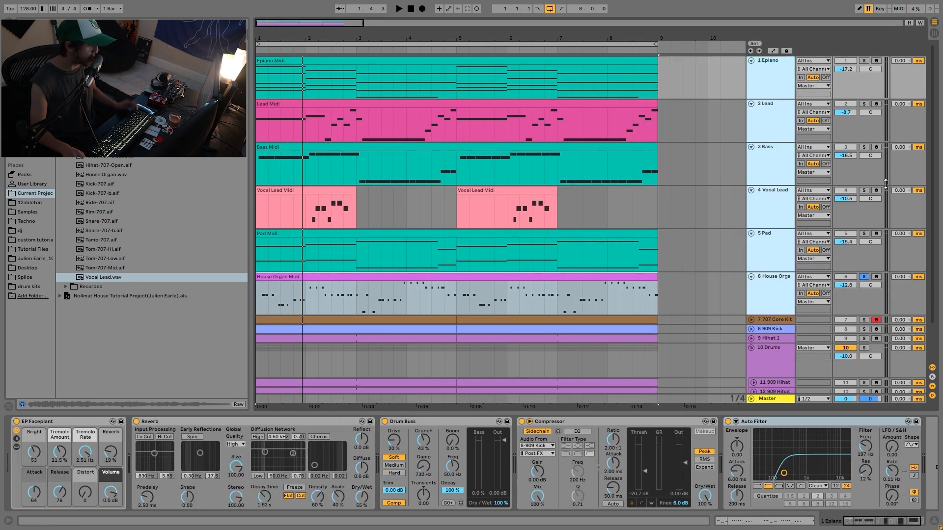
pyautogui.click(864, 277)
pyautogui.press('space')
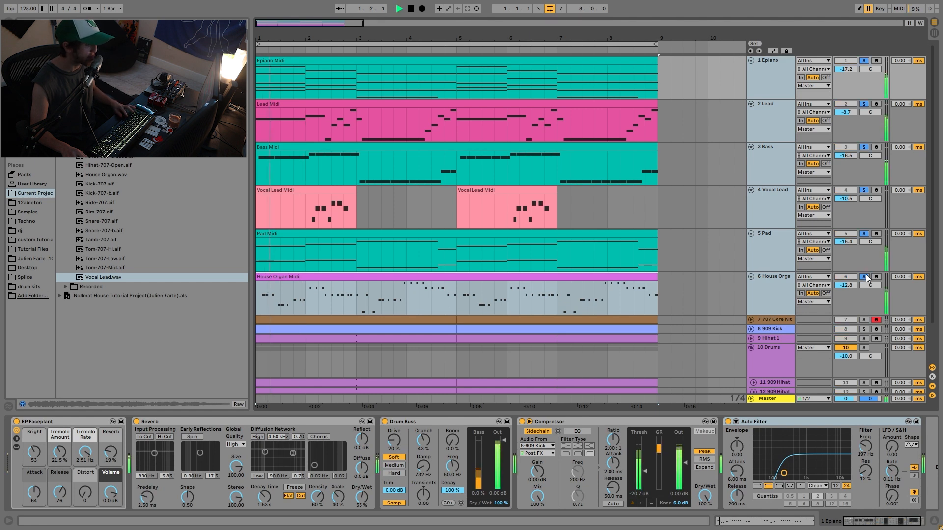
pyautogui.click(864, 277)
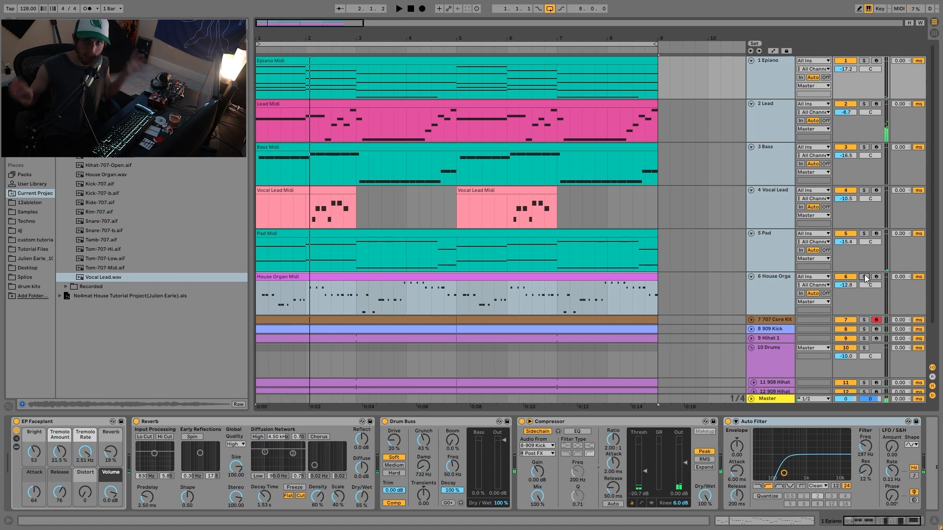
# - Select the House Organ clip and play the opening of the full loop with all tracks
pyautogui.click(476, 275)
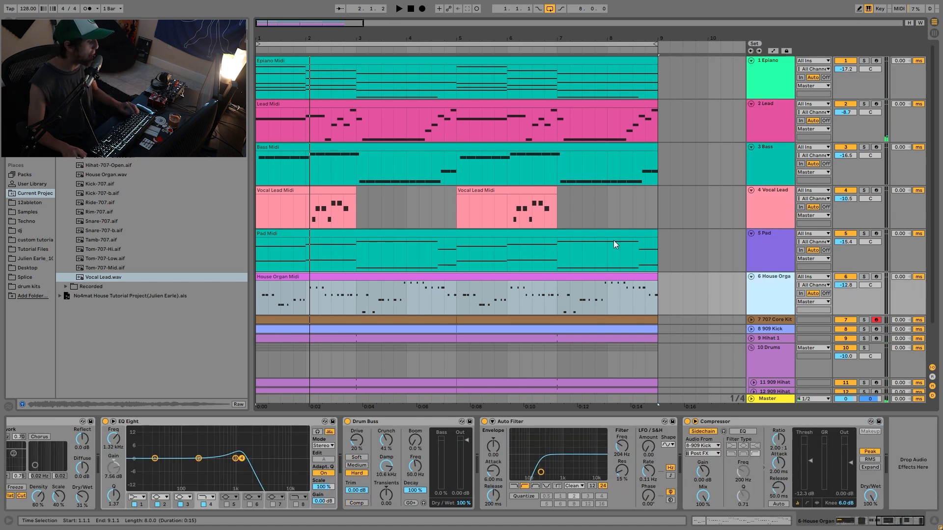
pyautogui.click(435, 278)
pyautogui.press('space')
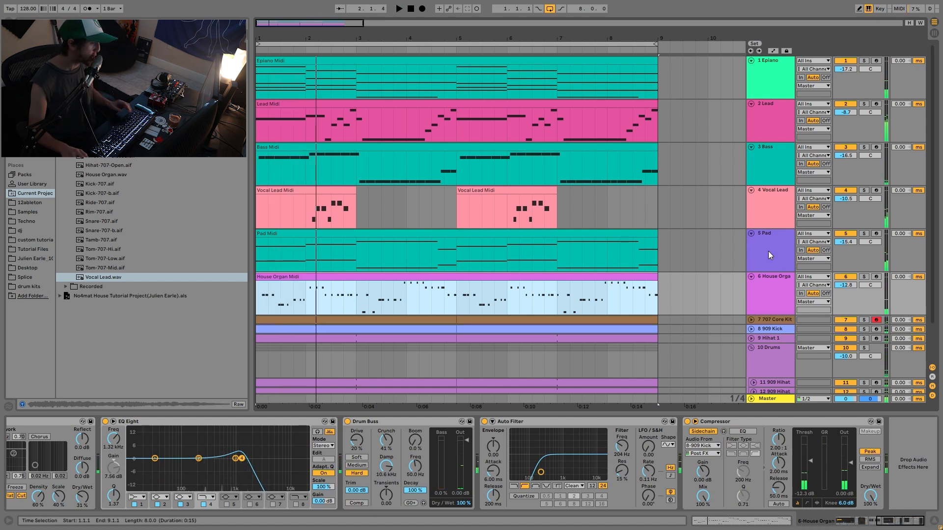
# - Solo and unfold the 707 Core Kit track, show its drum rack, and play it alone
pyautogui.scroll(-2, 746, 171)
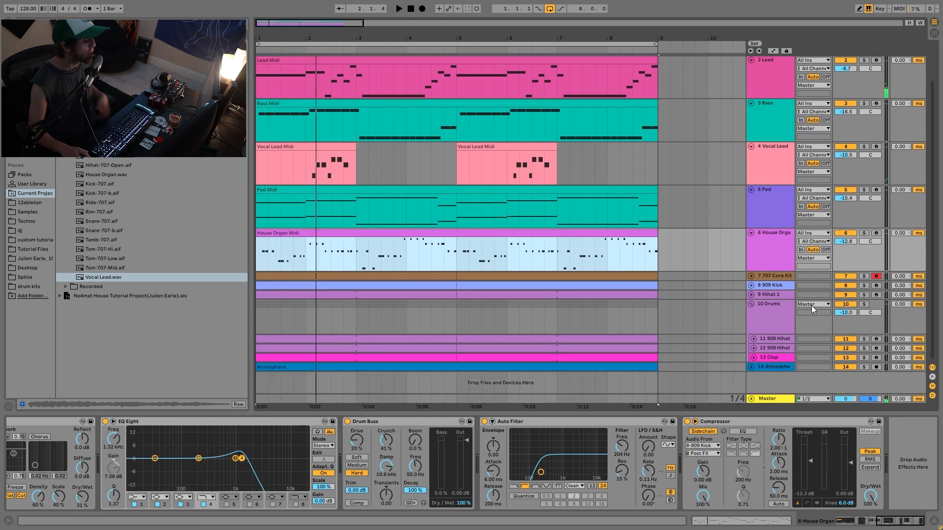
pyautogui.click(863, 276)
pyautogui.click(751, 276)
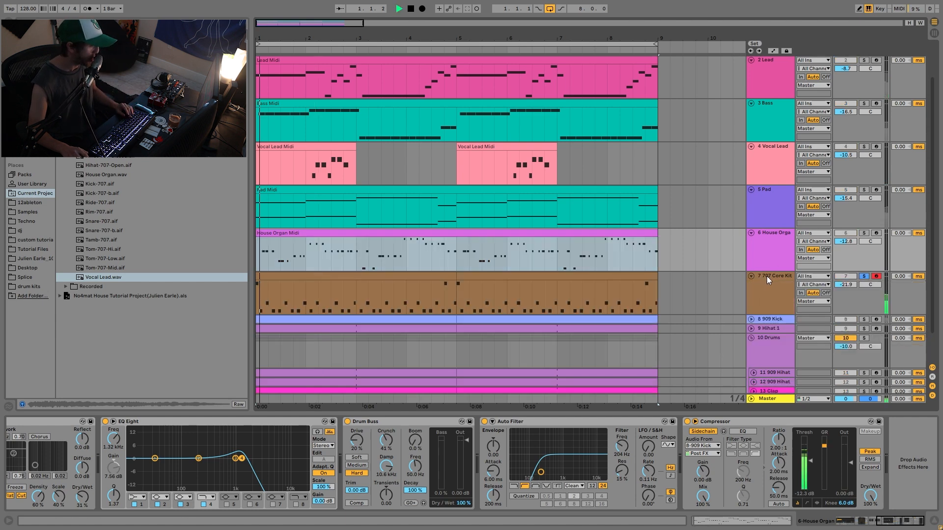
pyautogui.click(765, 276)
pyautogui.press('space')
pyautogui.scroll(-2, 772, 294)
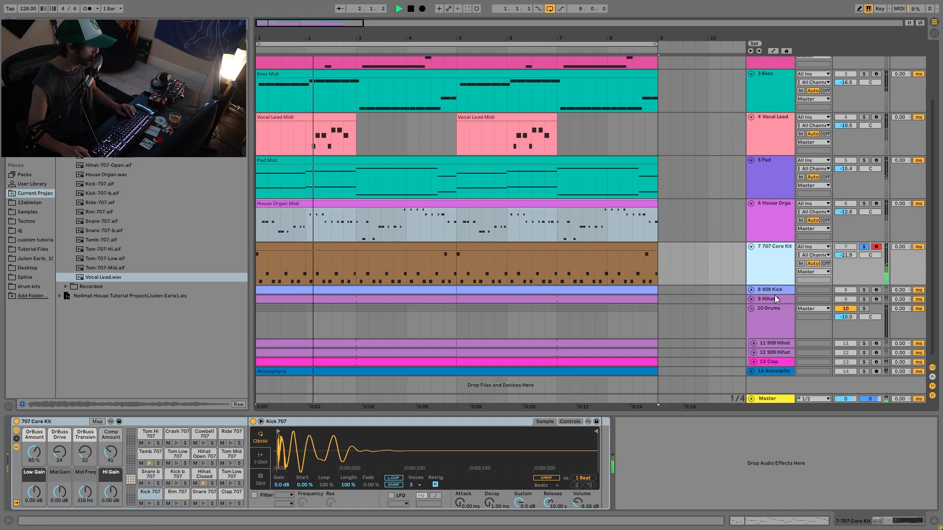
# - Add Hihat 1 and the Drums group to the soloed 707 Core Kit and play them together
pyautogui.press('space')
pyautogui.keyDown('ctrl'); pyautogui.click(864, 304); pyautogui.keyUp('ctrl')
pyautogui.keyDown('ctrl'); pyautogui.click(865, 294); pyautogui.keyUp('ctrl')
pyautogui.press('space')
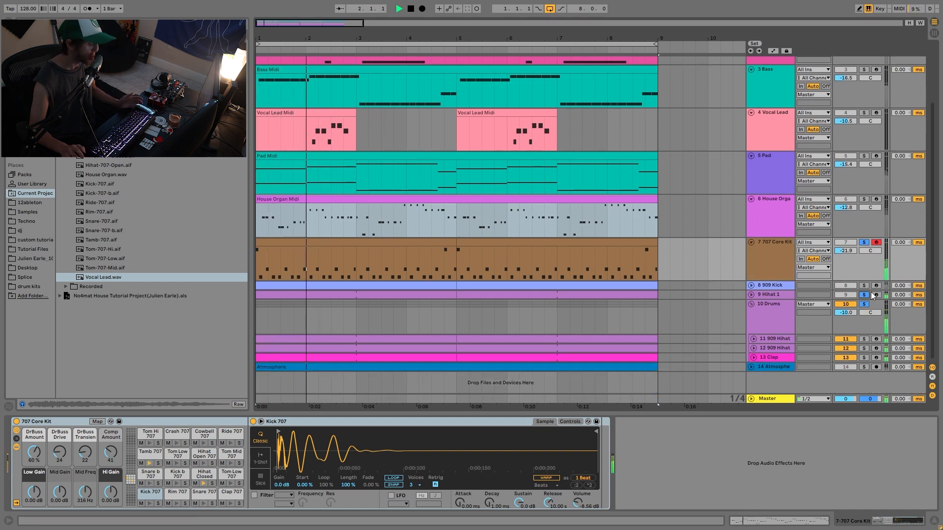
pyautogui.press('space')
# - Solo only the 707 Core Kit, select its first clip, and play it while examining the kit's macros
pyautogui.click(864, 297)
pyautogui.click(864, 243)
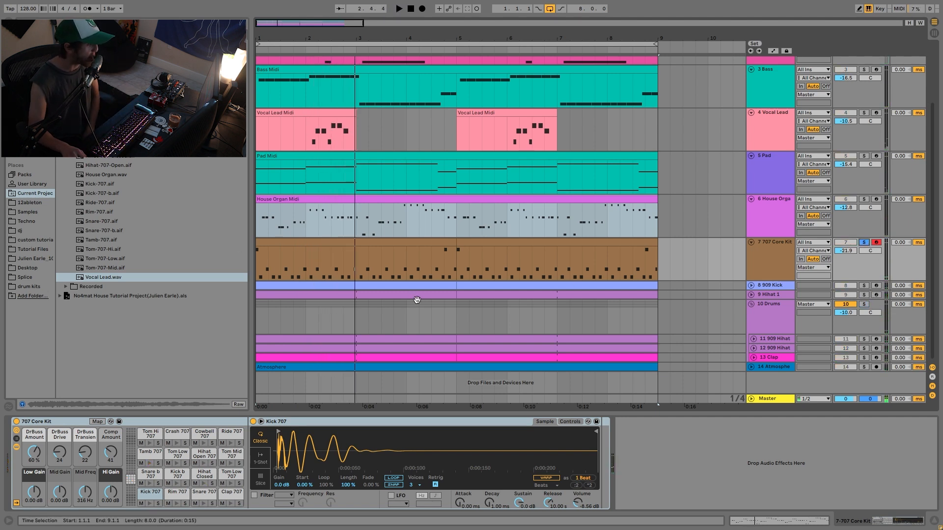
pyautogui.click(377, 240)
pyautogui.press('space')
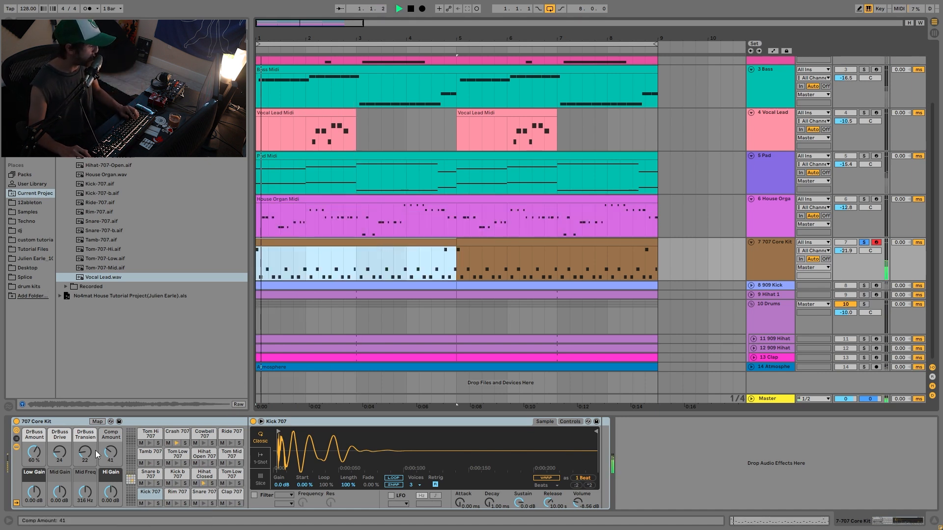
pyautogui.press('space')
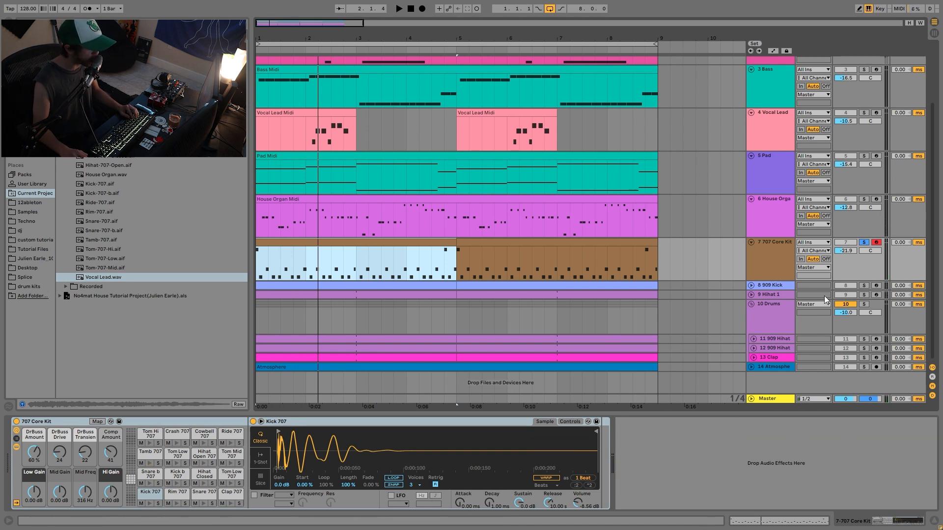
# - Unsolo the 707 Core Kit, play the opening of the full loop, and reselect the kit's first clip
pyautogui.click(769, 261)
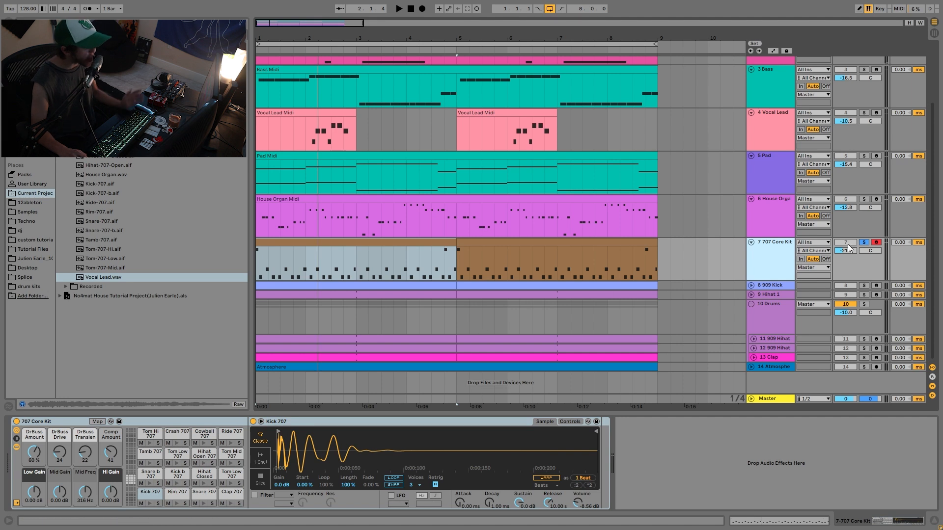
pyautogui.click(864, 243)
pyautogui.press('space')
pyautogui.press('space')
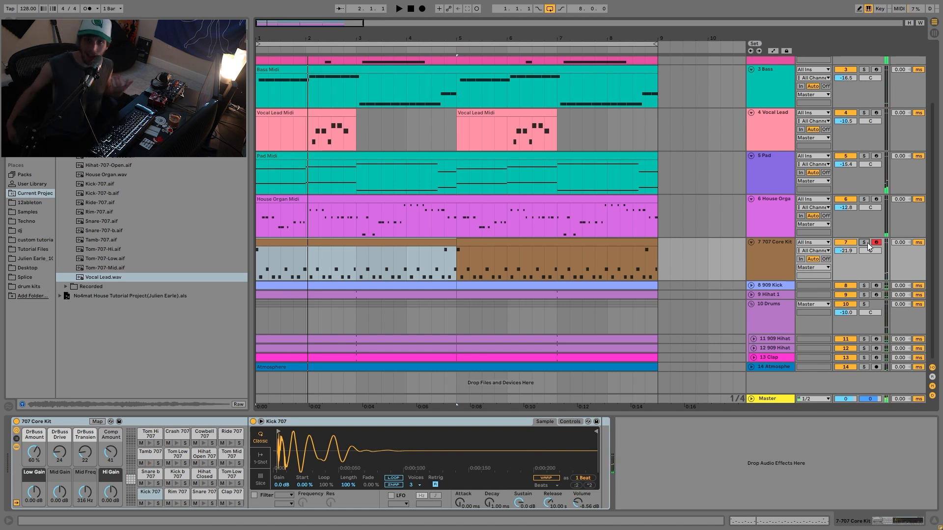
pyautogui.click(332, 246)
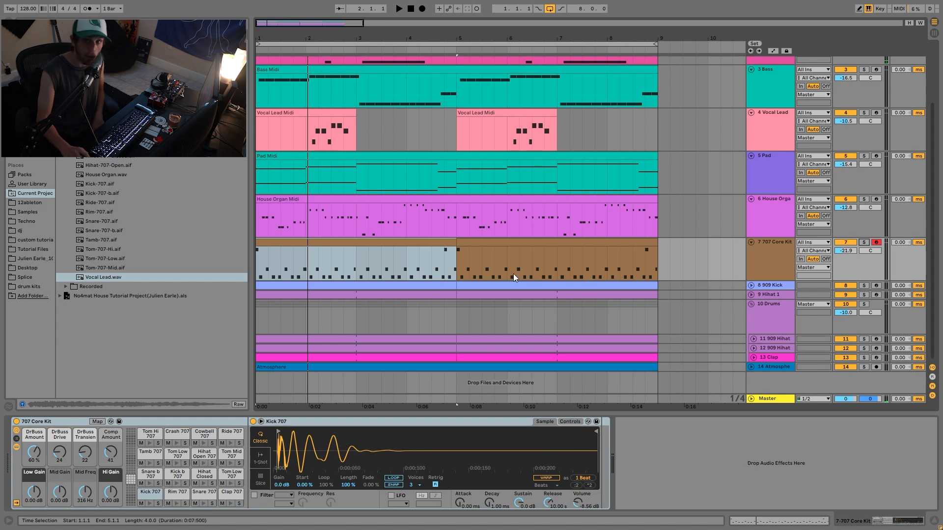
# - Unfold the 909 Kick track, show its device, play it soloed, and compare it within the full loop
pyautogui.click(864, 286)
pyautogui.click(769, 287)
pyautogui.click(751, 287)
pyautogui.press('space')
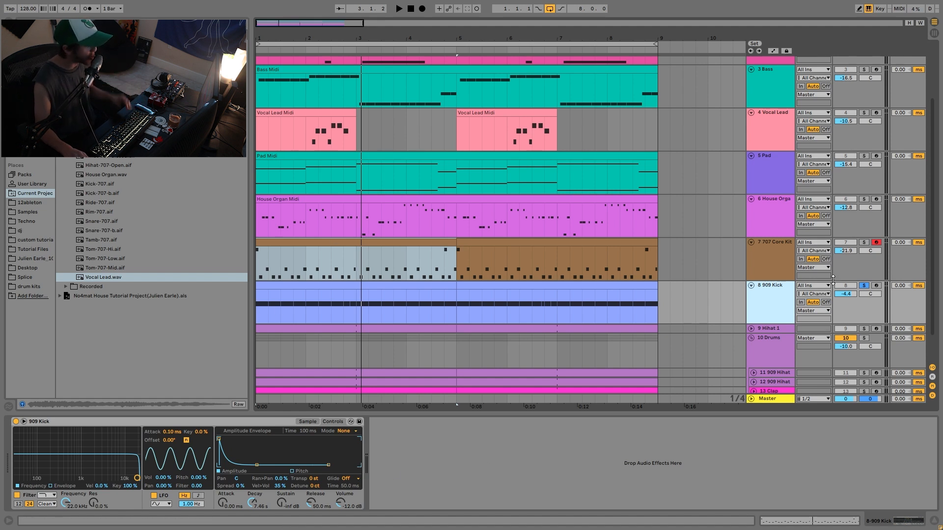
pyautogui.click(865, 287)
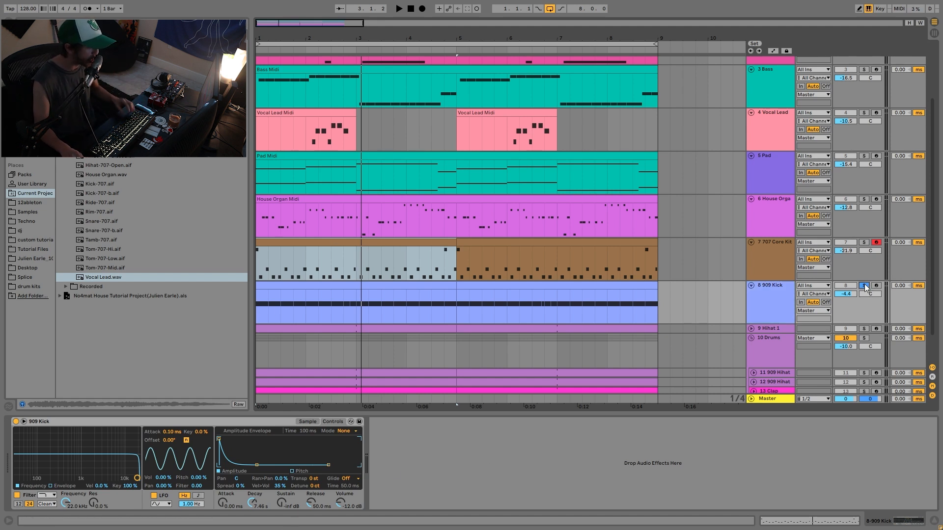
pyautogui.press('space')
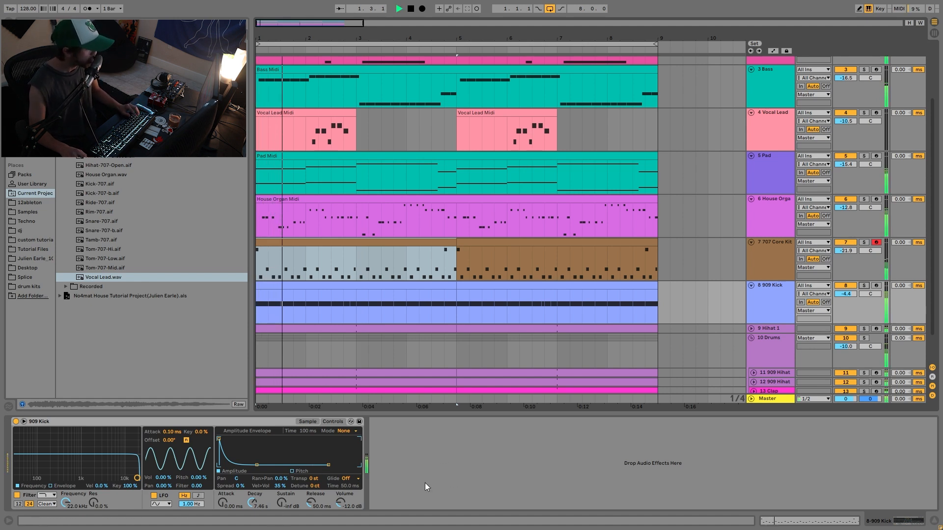
# - Solo Hihat 1 and the Drums group together and play them
pyautogui.scroll(-2, 777, 279)
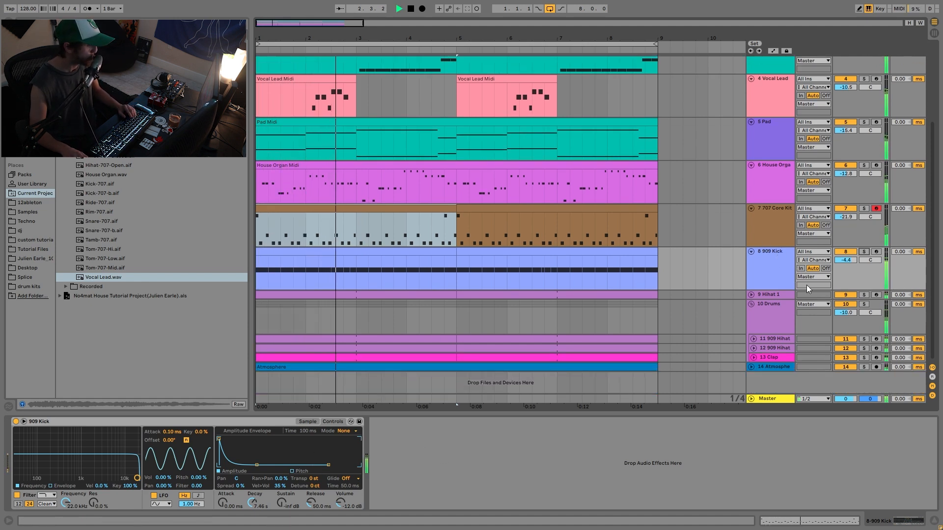
pyautogui.click(866, 295)
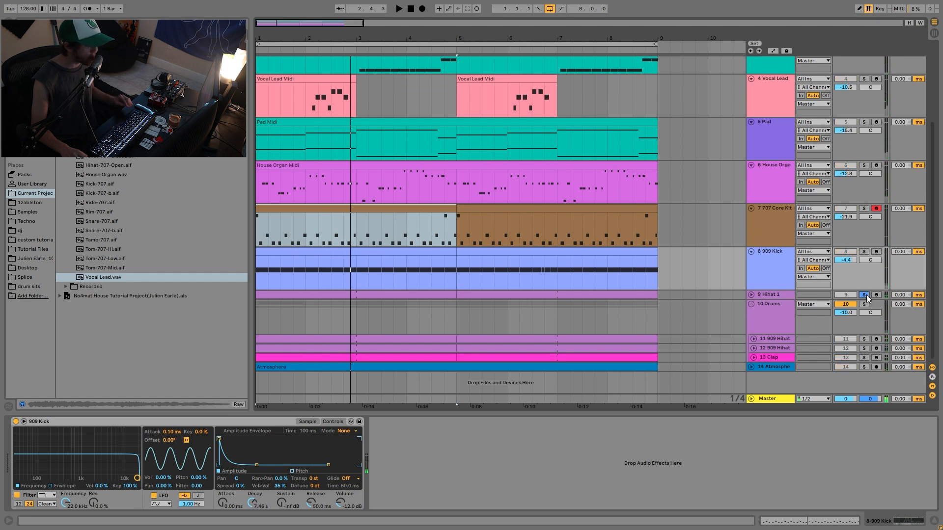
pyautogui.keyDown('ctrl'); pyautogui.click(865, 304); pyautogui.keyUp('ctrl')
pyautogui.press('space')
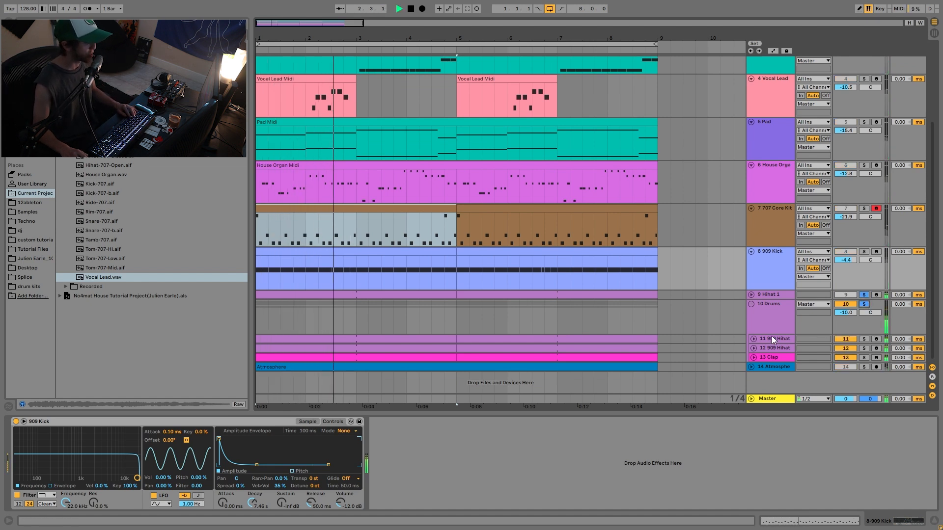
# - Unfold both 909 Hihat tracks, the Clap track and Hihat 1 to show their clips
pyautogui.click(753, 339)
pyautogui.scroll(-2, 755, 351)
pyautogui.click(753, 348)
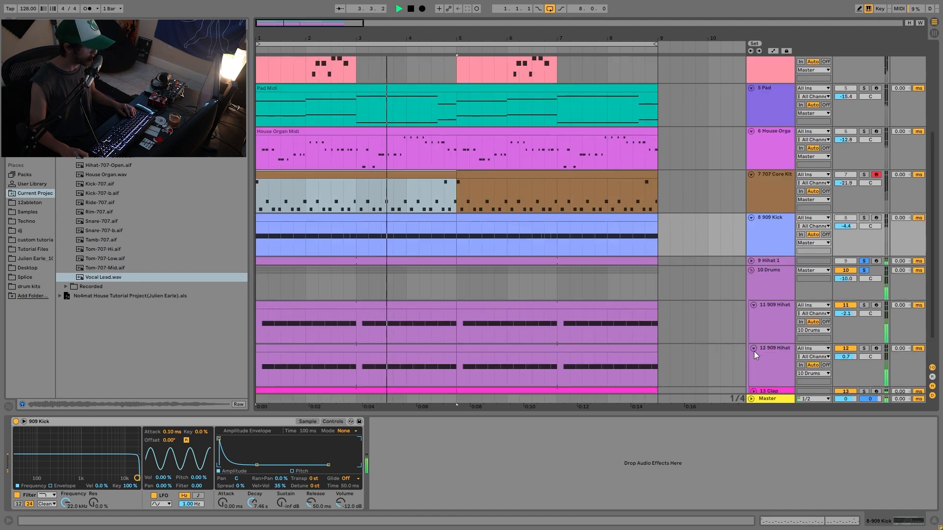
pyautogui.scroll(-2, 753, 358)
pyautogui.click(753, 358)
pyautogui.click(751, 225)
pyautogui.scroll(-4, 788, 236)
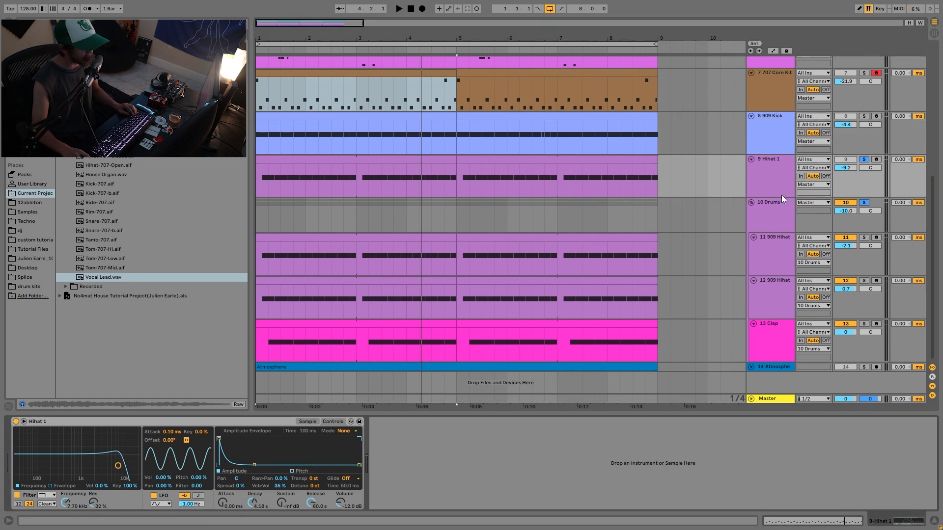
# - Solo only the Drums group and play it while examining the EQ Eight on the group
pyautogui.click(771, 219)
pyautogui.click(866, 204)
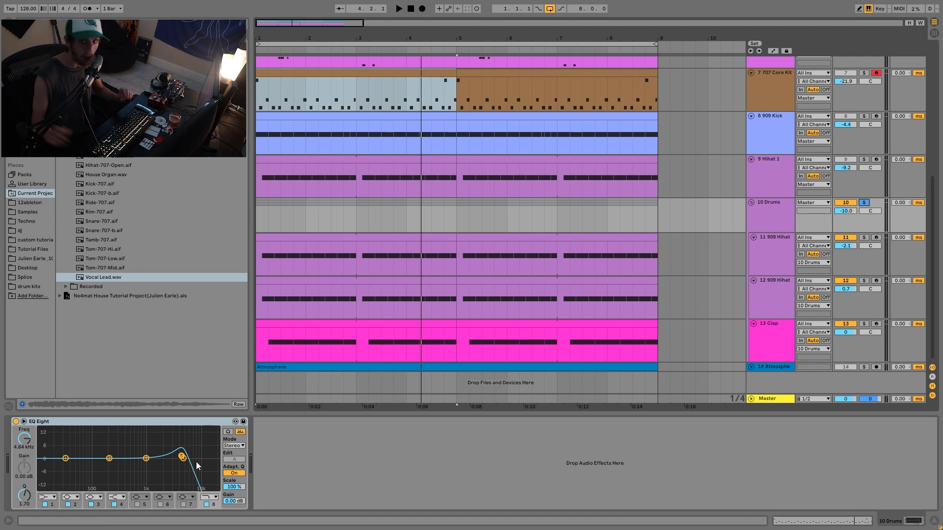
pyautogui.press('space')
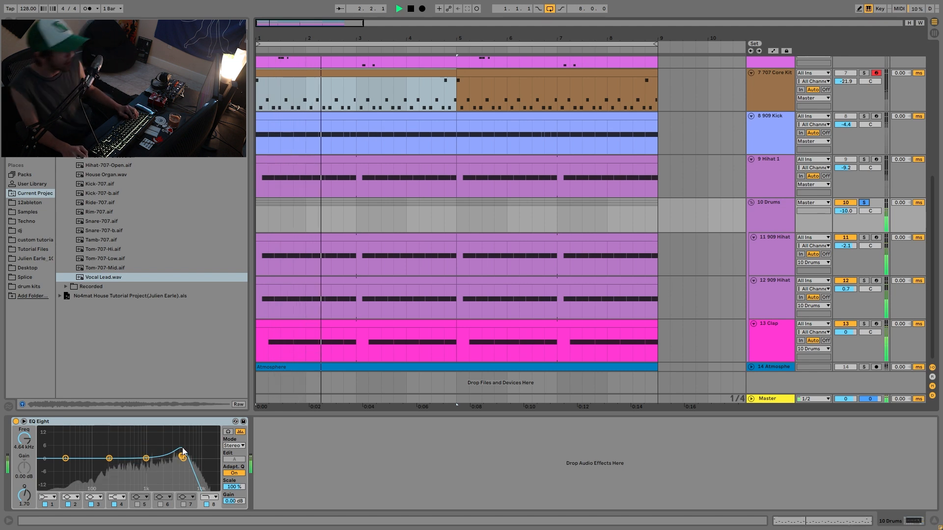
pyautogui.press('space')
# - Play Hihat 1 soloed, add the Drums group to the solo, and unsolo Hihat 1 to hear the group alone
pyautogui.click(863, 159)
pyautogui.click(782, 183)
pyautogui.press('space')
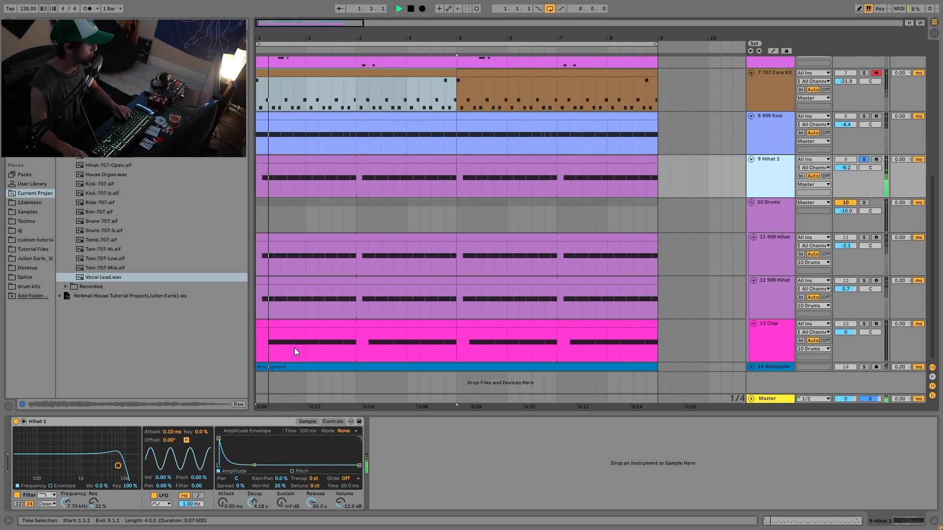
pyautogui.click(864, 202)
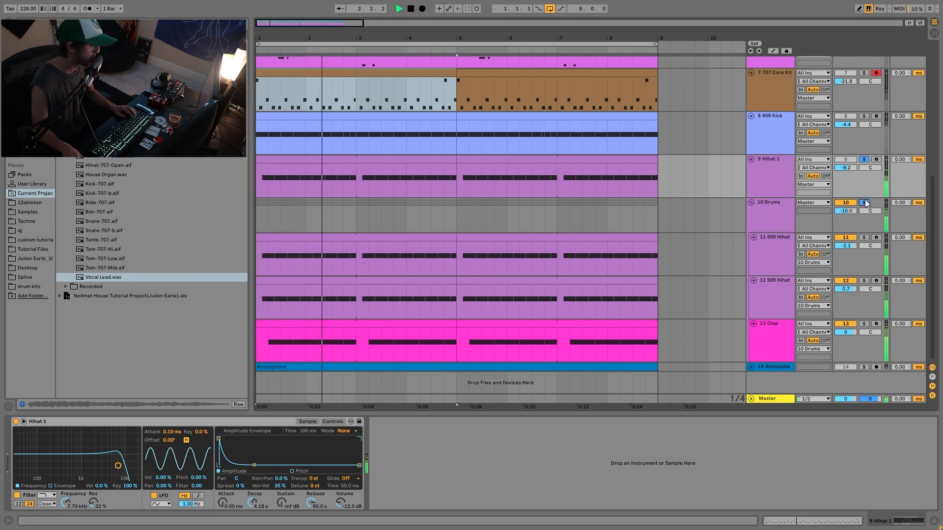
pyautogui.keyDown('ctrl'); pyautogui.click(863, 159); pyautogui.keyUp('ctrl')
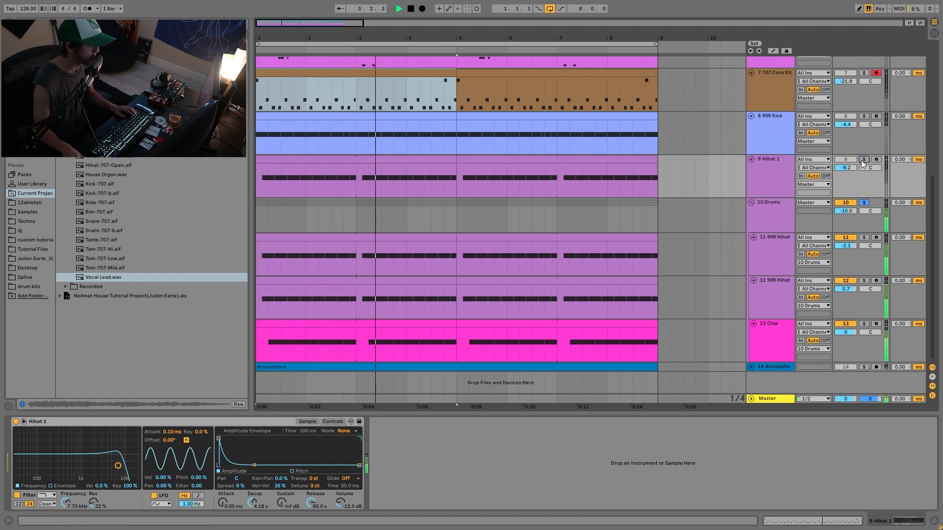
# - Stop playback, show the Hihat 1 track's sampler and examine its filter settings, with the track and the Drums group soloed
pyautogui.press('space')
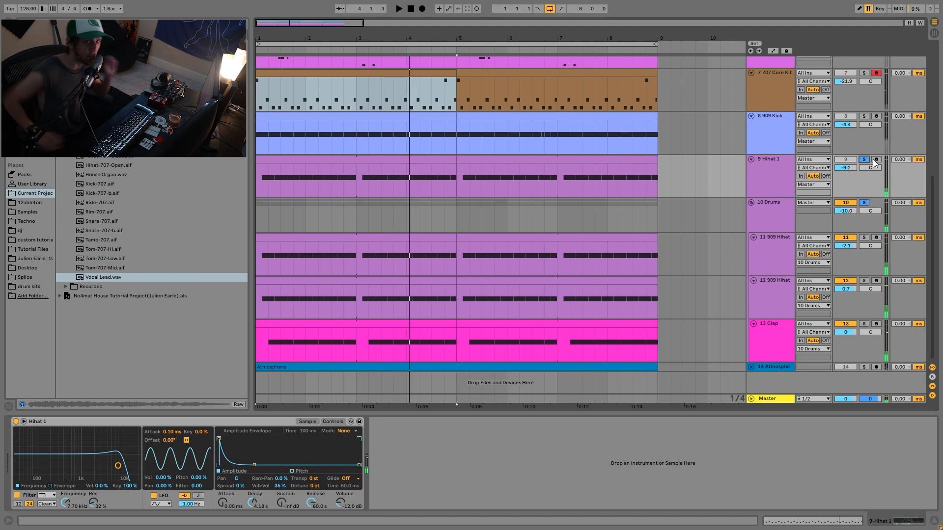
pyautogui.click(769, 164)
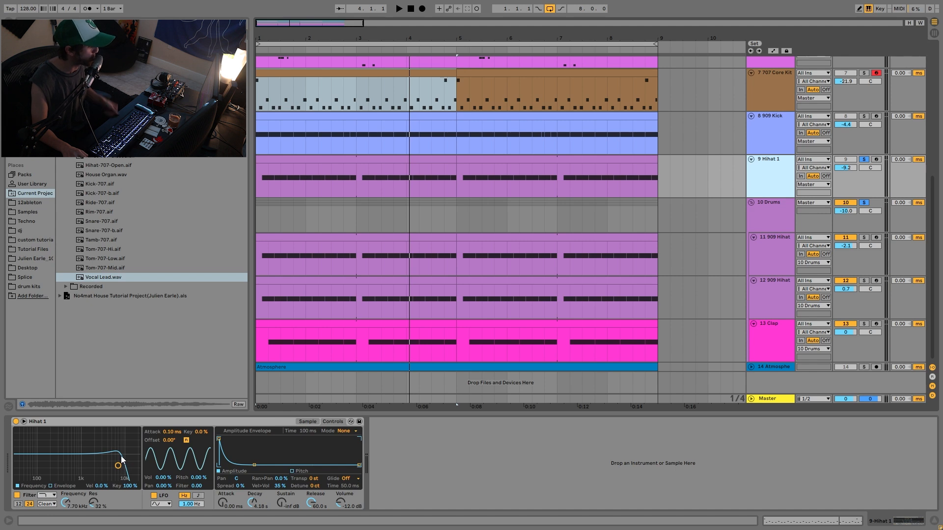
pyautogui.press('space')
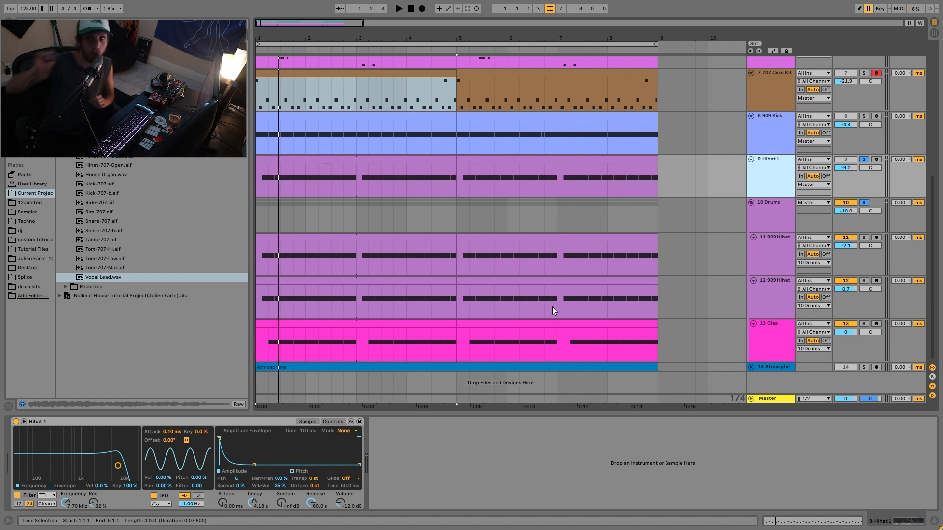
# - Play the Drums group without Hihat 1 and bring Hihat 1 back into the solo to compare the two
pyautogui.click(866, 160)
pyautogui.press('space')
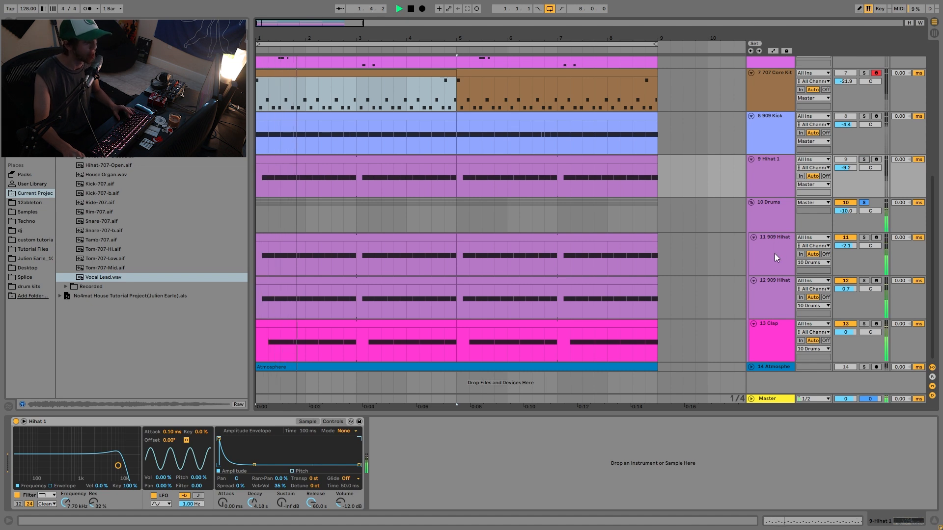
pyautogui.click(865, 159)
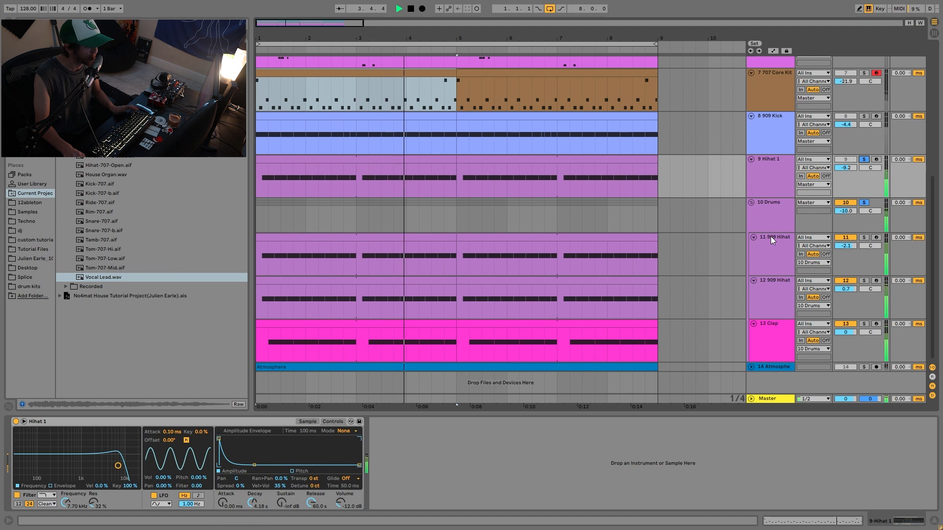
pyautogui.press('space')
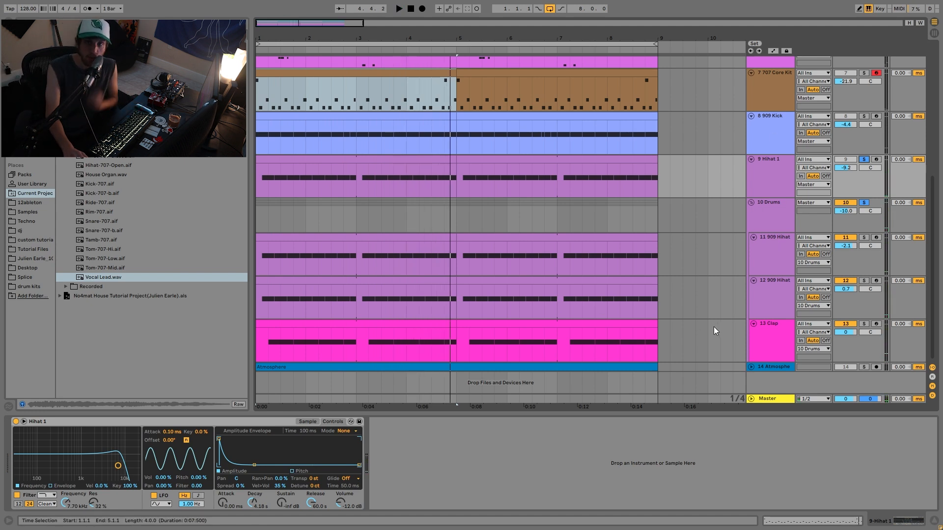
# - Show the EQ Eight on the Drums group and replay the group together with Hihat 1
pyautogui.click(782, 220)
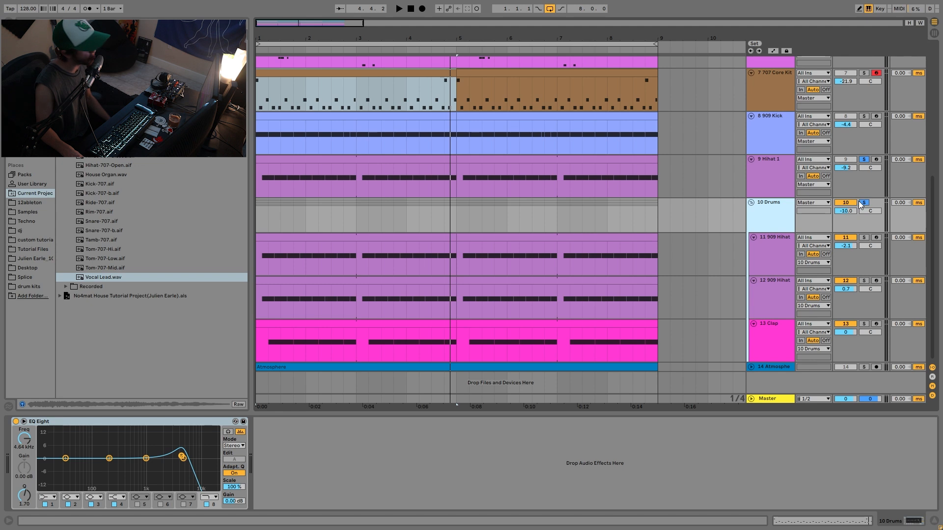
pyautogui.click(863, 159)
pyautogui.click(863, 159)
pyautogui.press('space')
pyautogui.press('space')
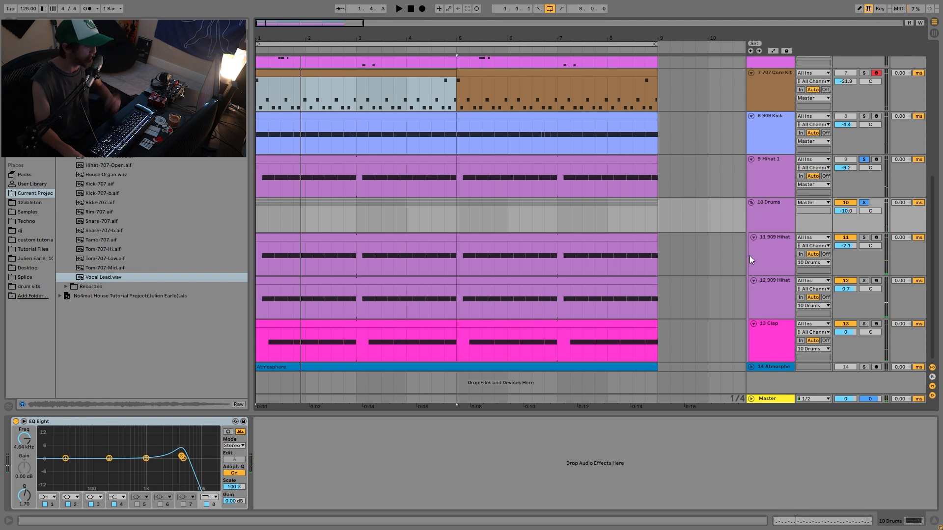
# - Go through the tracks inside the Drums group from the first 909 Hihat to the Clap to view their devices
pyautogui.click(779, 236)
pyautogui.press('Down')
pyautogui.press('Down')
pyautogui.press('Down')
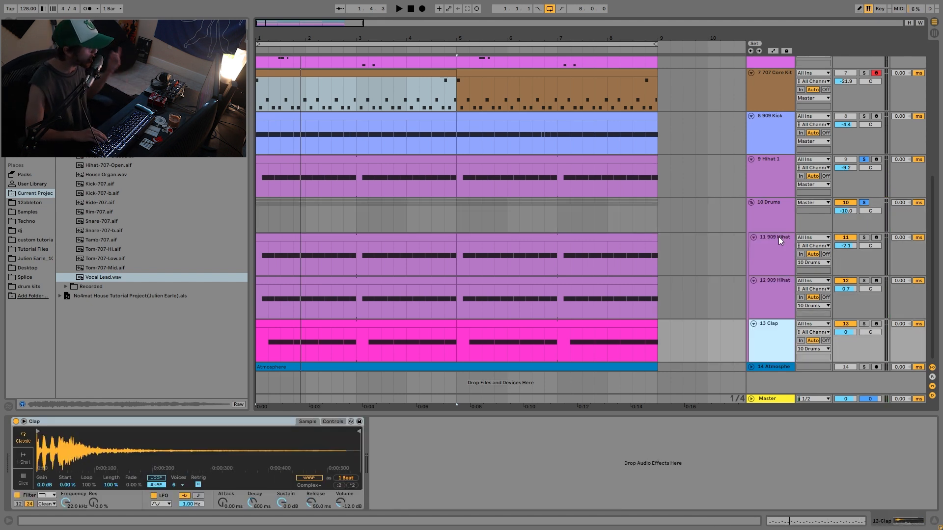
# - Solo the Atmosphere track and play it with its Auto Filter bypassed and enabled to compare the sound
pyautogui.click(862, 367)
pyautogui.press('space')
pyautogui.click(589, 367)
pyautogui.press('space')
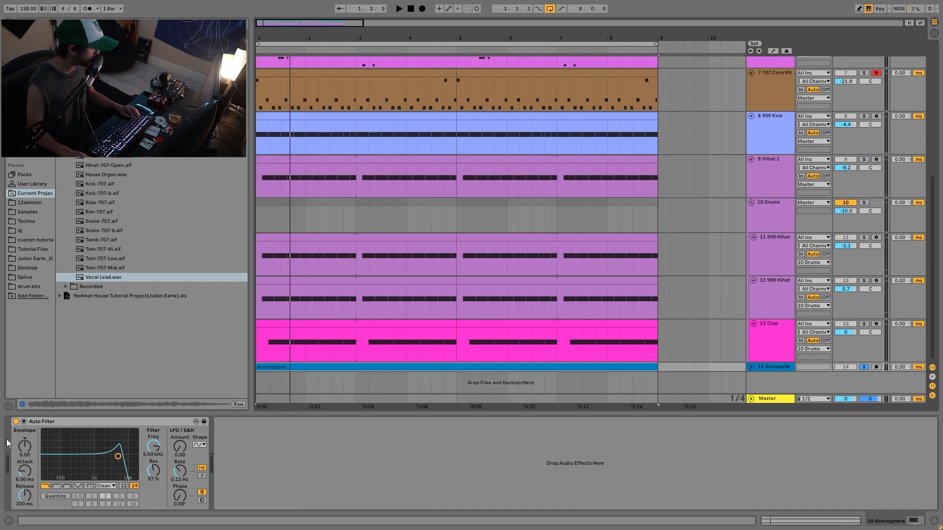
pyautogui.click(17, 421)
pyautogui.press('space')
pyautogui.click(18, 422)
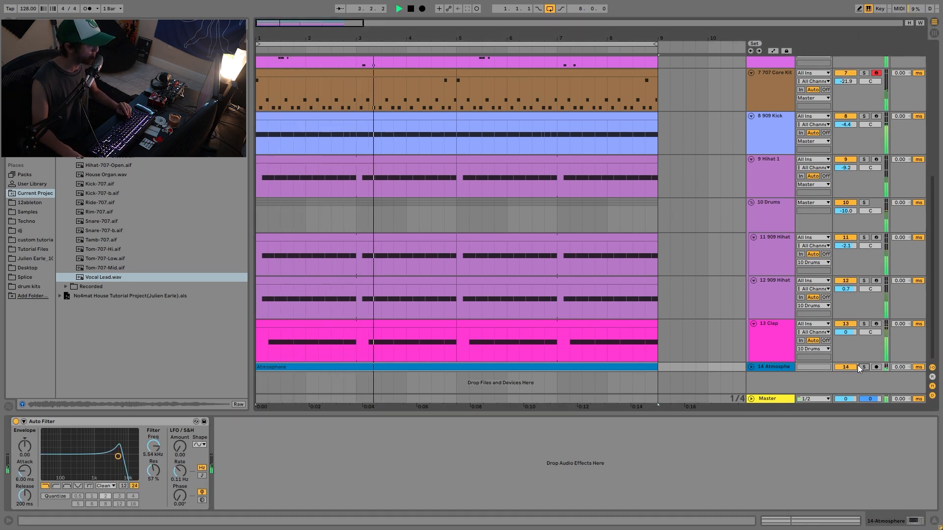
# - Stop playback and fold all tracks in the arrangement
pyautogui.scroll(3, 782, 206)
pyautogui.scroll(6, 766, 192)
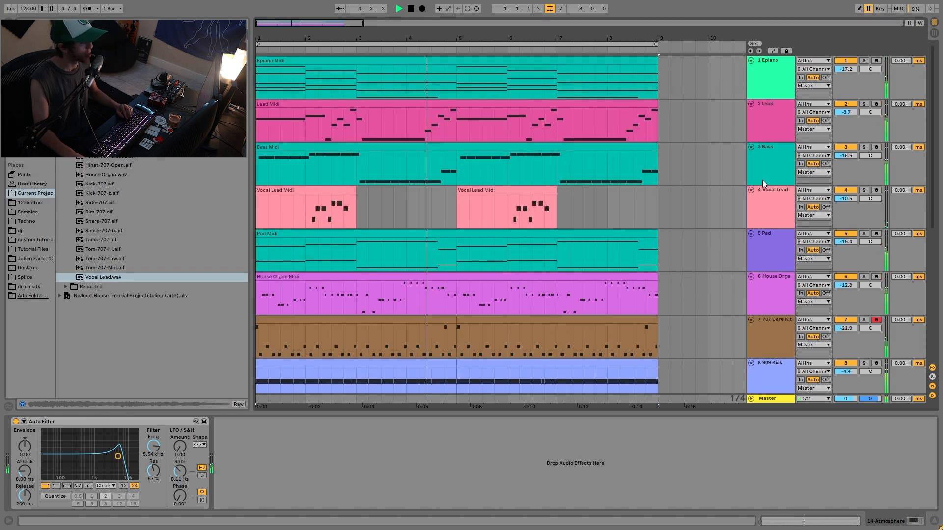
pyautogui.click(770, 72)
pyautogui.press('space')
pyautogui.hotkey('ctrl', 'a')
pyautogui.press('u')
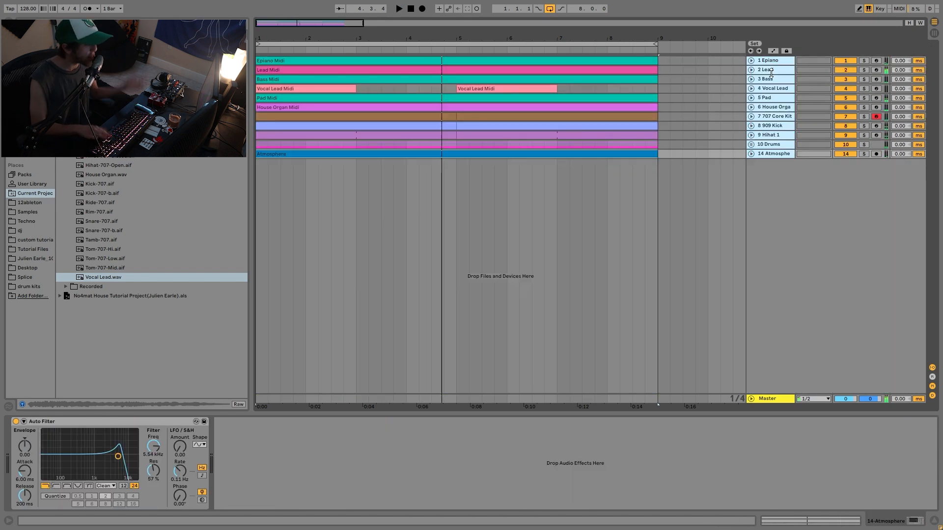
# - Show the Master track's devices, bypass the Limiter, and switch the Compressor off and back on
pyautogui.click(767, 399)
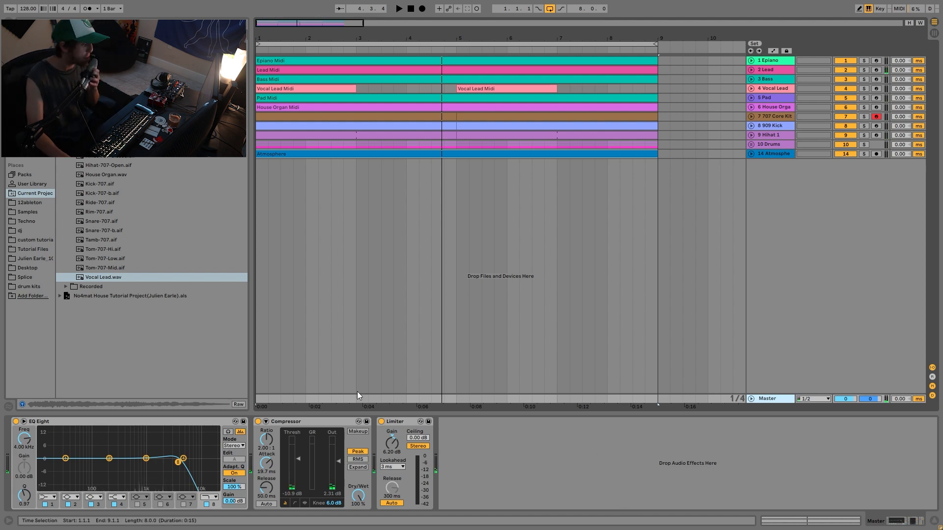
pyautogui.click(381, 422)
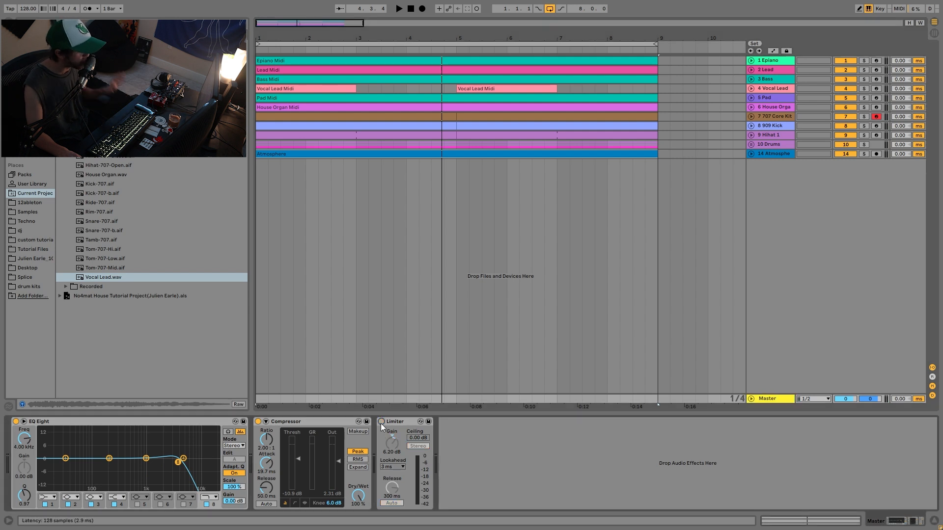
pyautogui.click(258, 421)
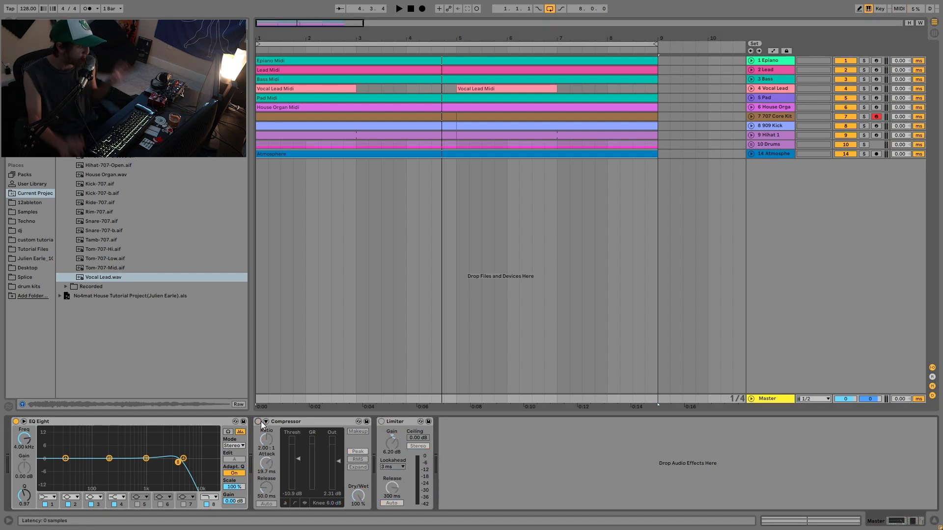
pyautogui.click(259, 422)
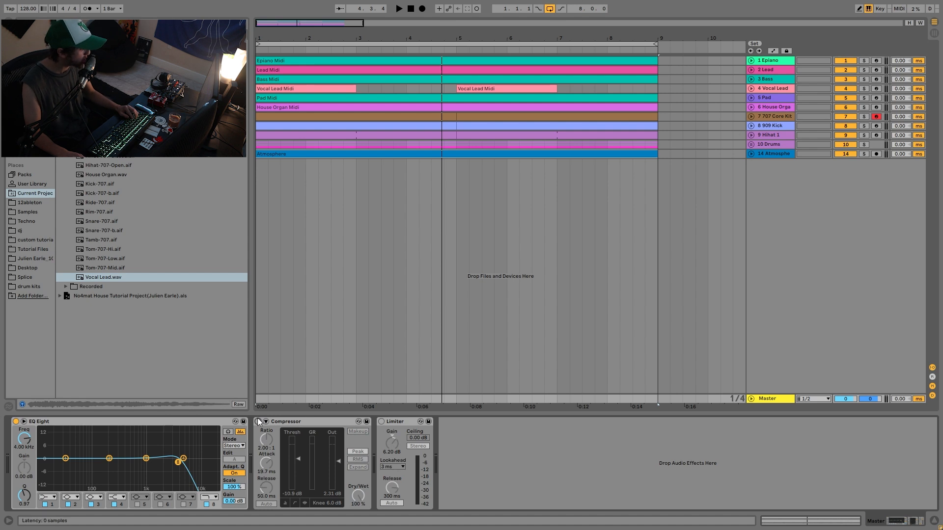
# - Play the full loop while checking the levels in the Session mixer, and re-enable the Master's Limiter
pyautogui.press('space')
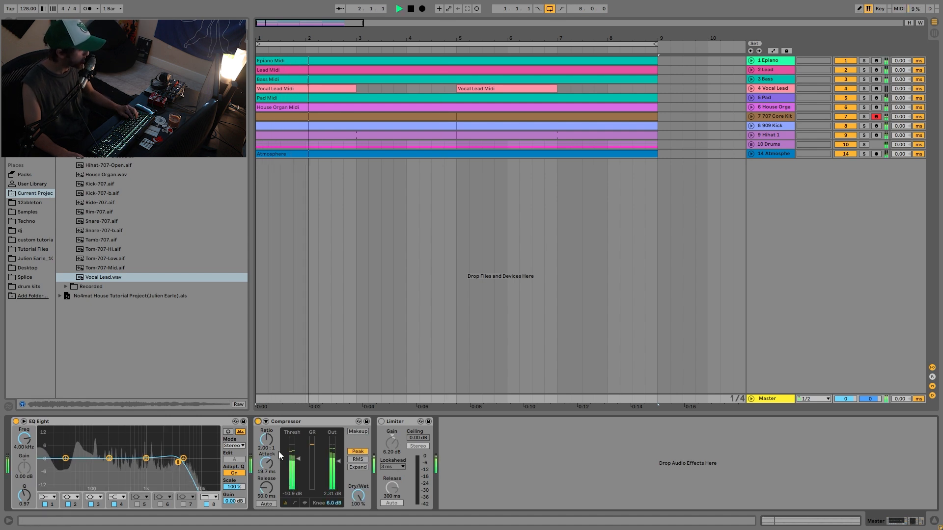
pyautogui.press('space')
pyautogui.press('space')
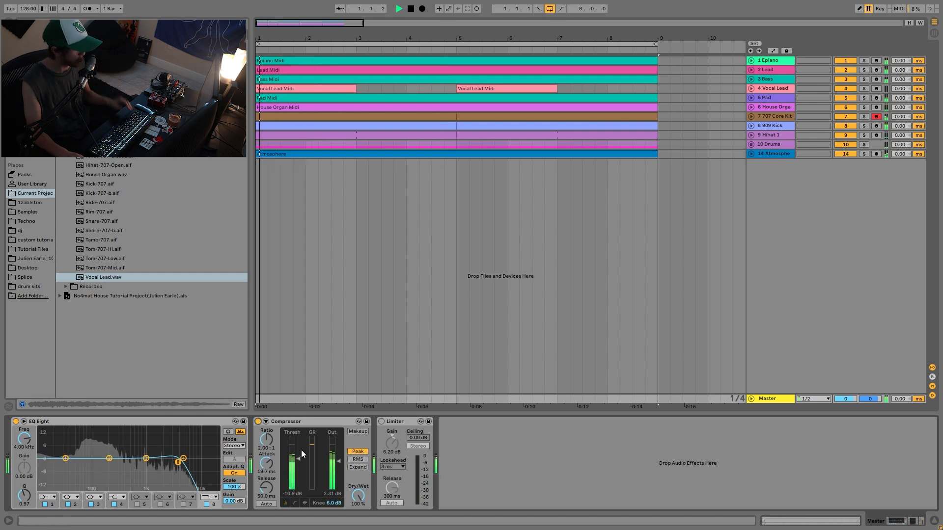
pyautogui.press('Tab')
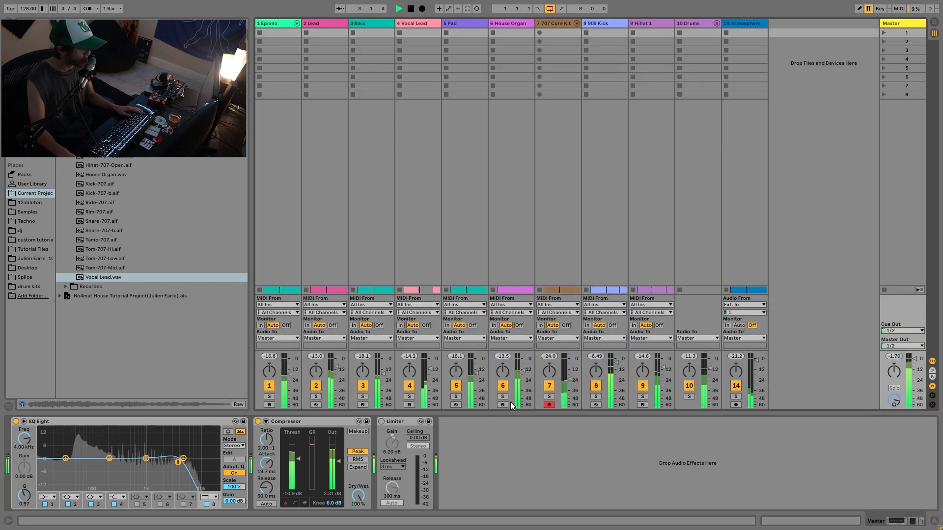
pyautogui.click(381, 421)
pyautogui.press('space')
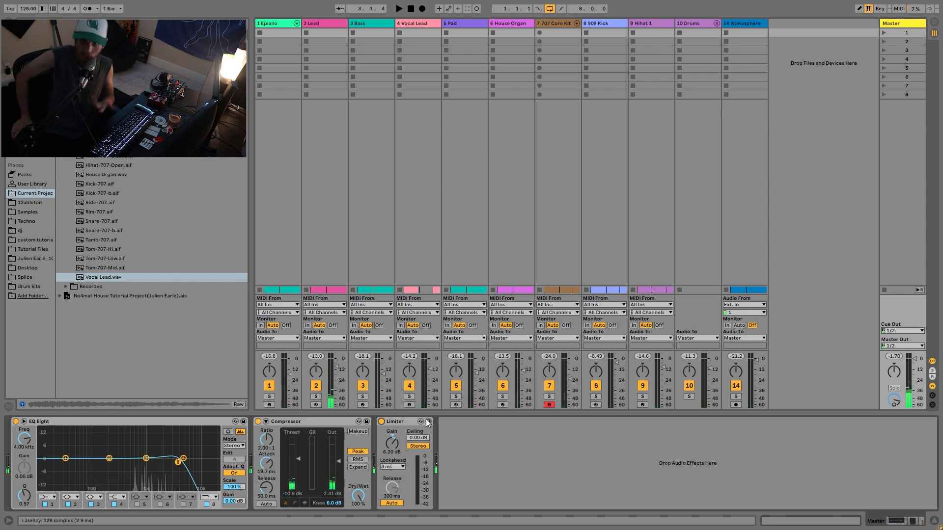
pyautogui.press('Tab')
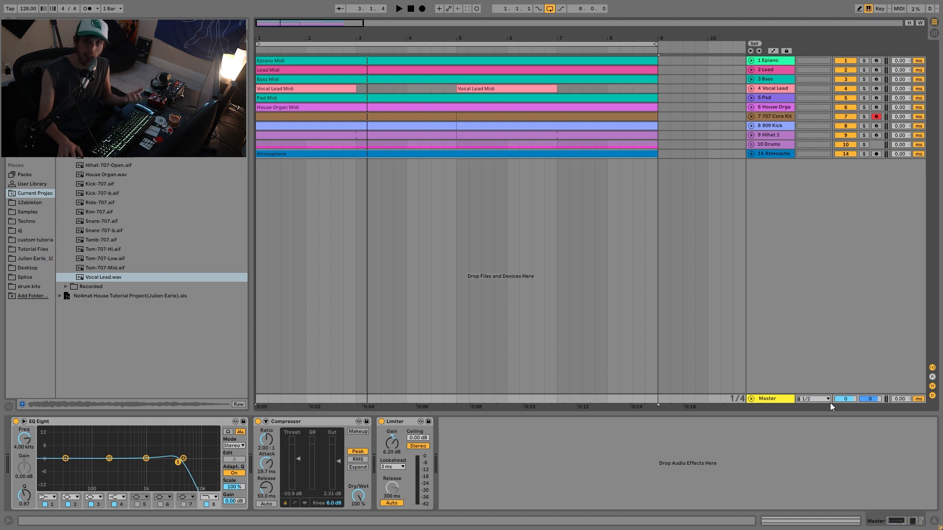
# - Play the loop with the Master's EQ Eight enabled and bypassed to compare the sound, leaving it enabled
pyautogui.click(96, 421)
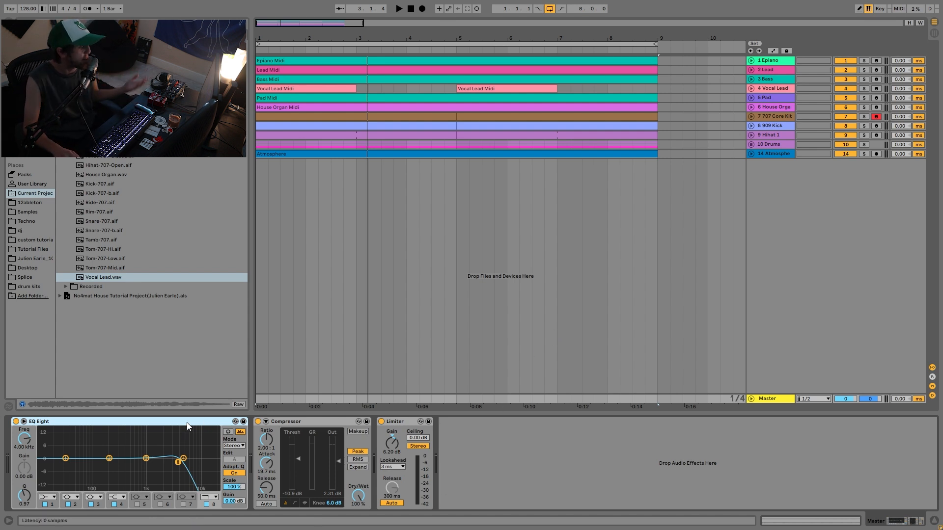
pyautogui.press('space')
pyautogui.press('space')
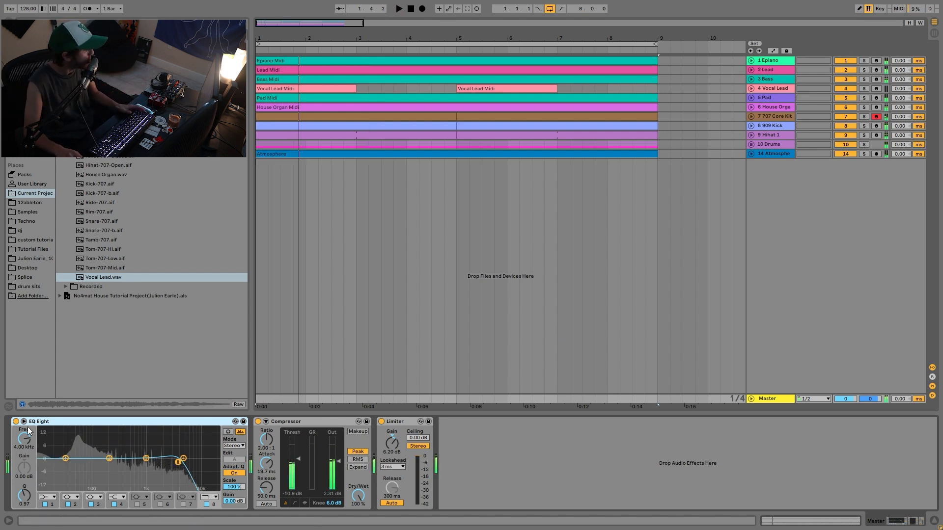
pyautogui.click(16, 421)
pyautogui.press('space')
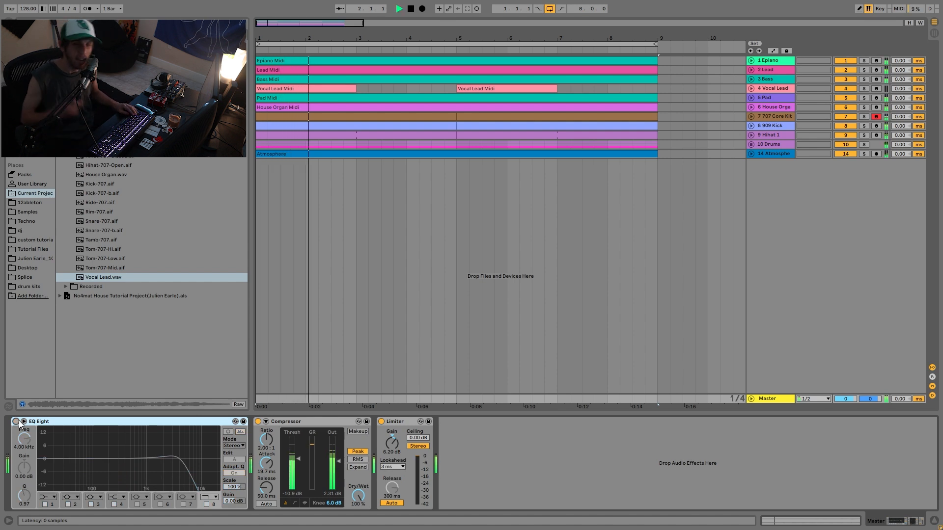
pyautogui.click(16, 421)
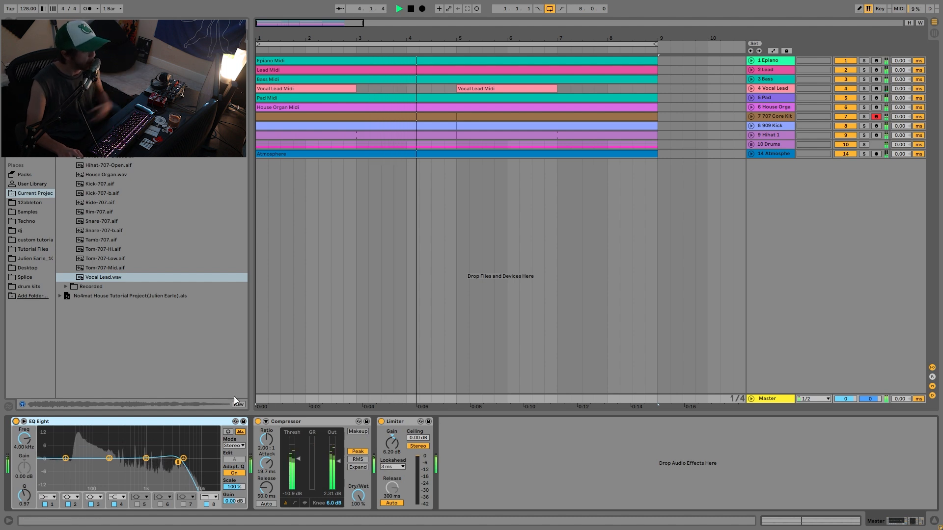
pyautogui.click(459, 457)
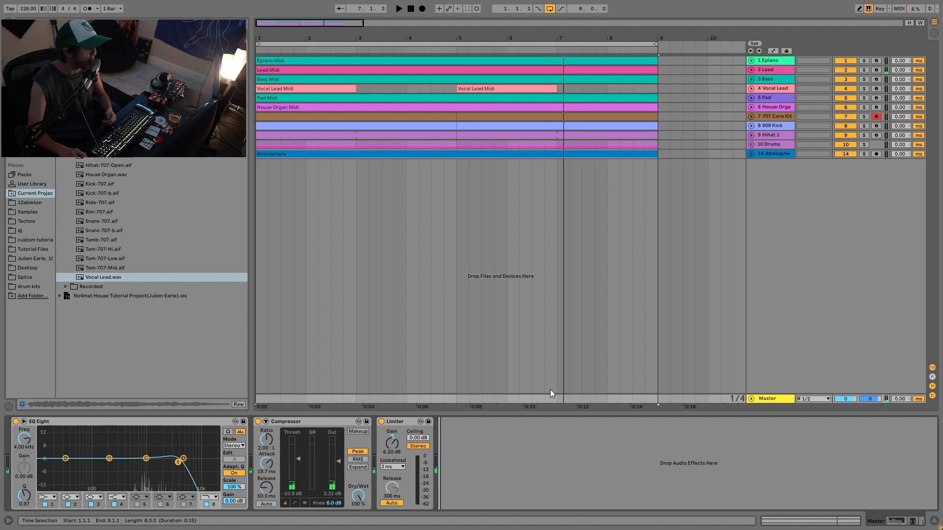
# - View the Epiano track's device chain, return to the Master's devices and play the full loop through them
pyautogui.click(772, 60)
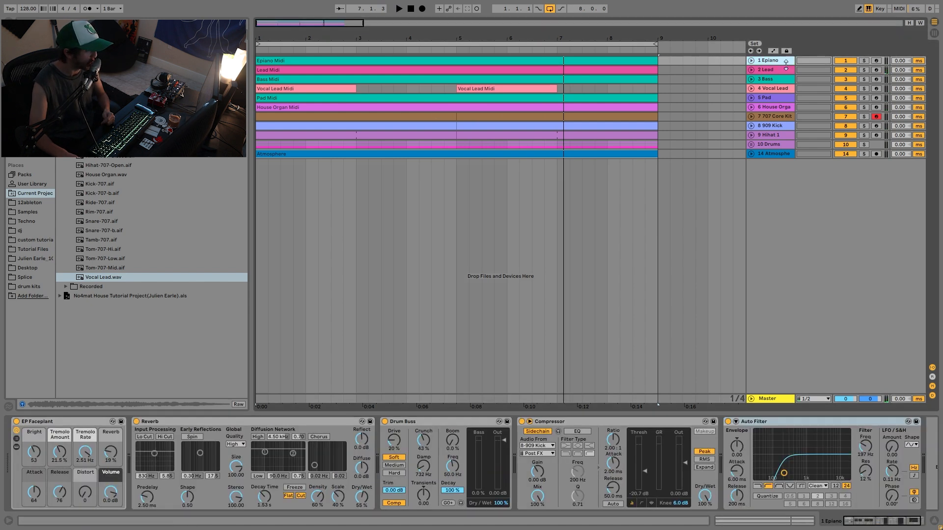
pyautogui.click(774, 399)
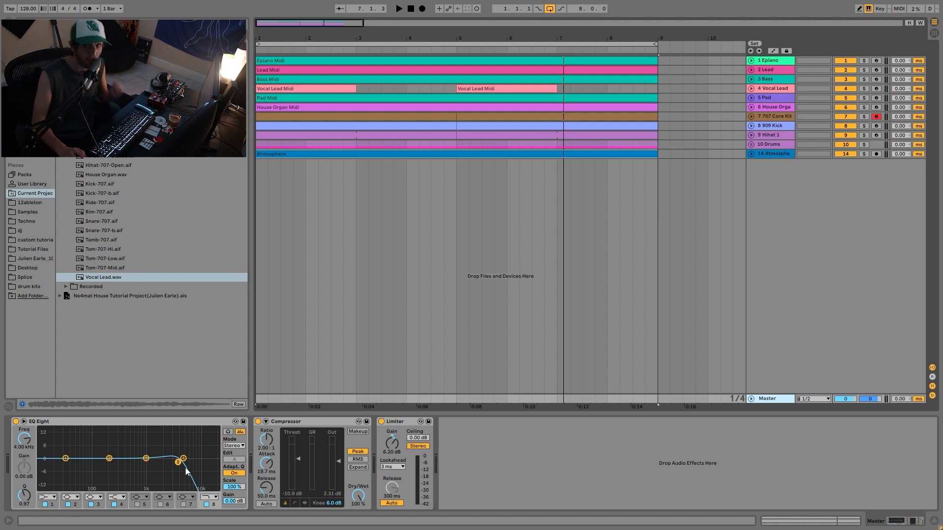
pyautogui.press('space')
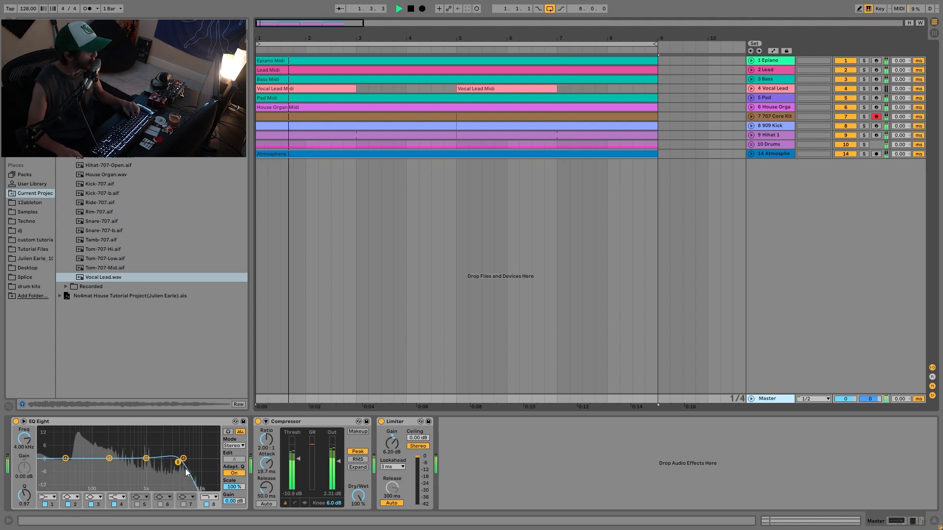
pyautogui.press('space')
pyautogui.press('space')
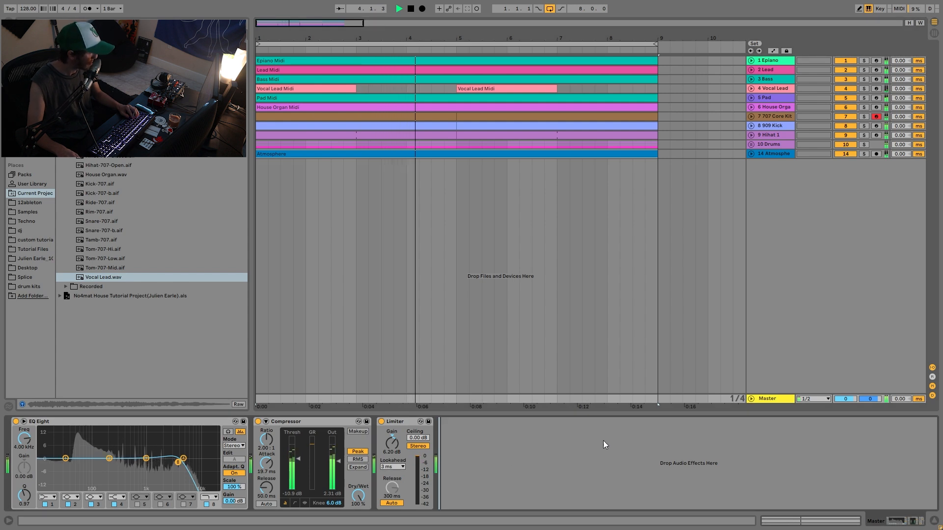
pyautogui.press('space')
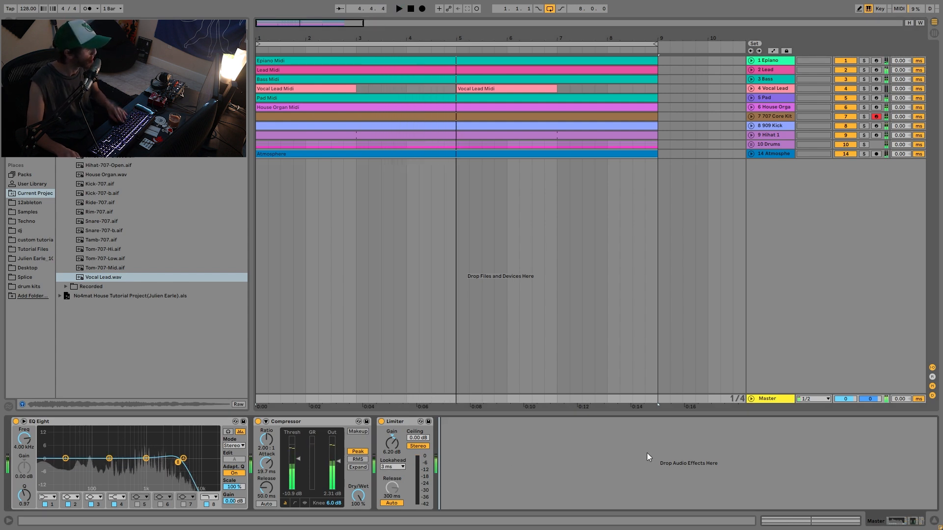